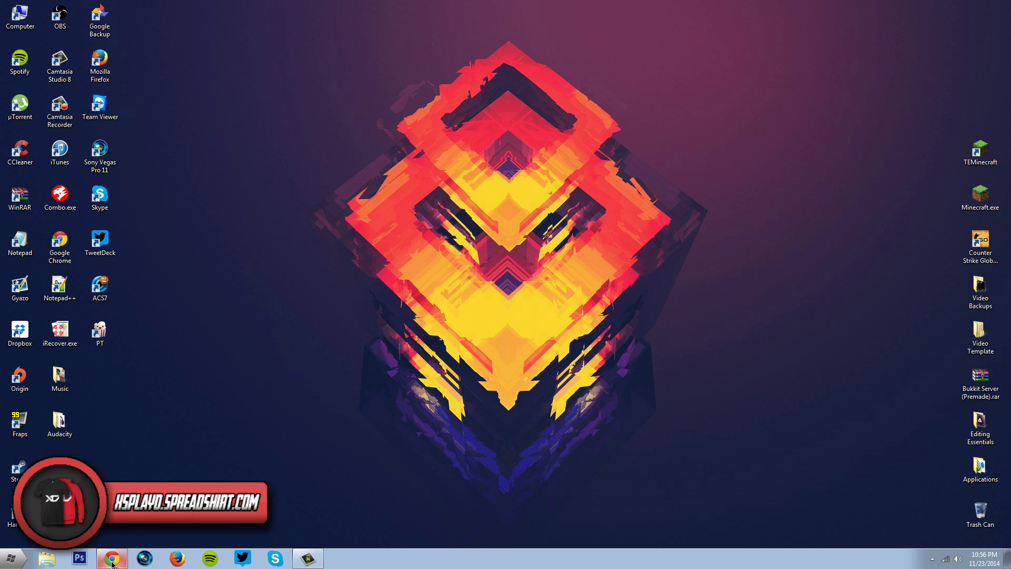
Download Bukkit Server (Premade).rar from Dropbox using 'No thanks, just download this file'.
{"action": "left_click", "coordinate": [112, 559]}
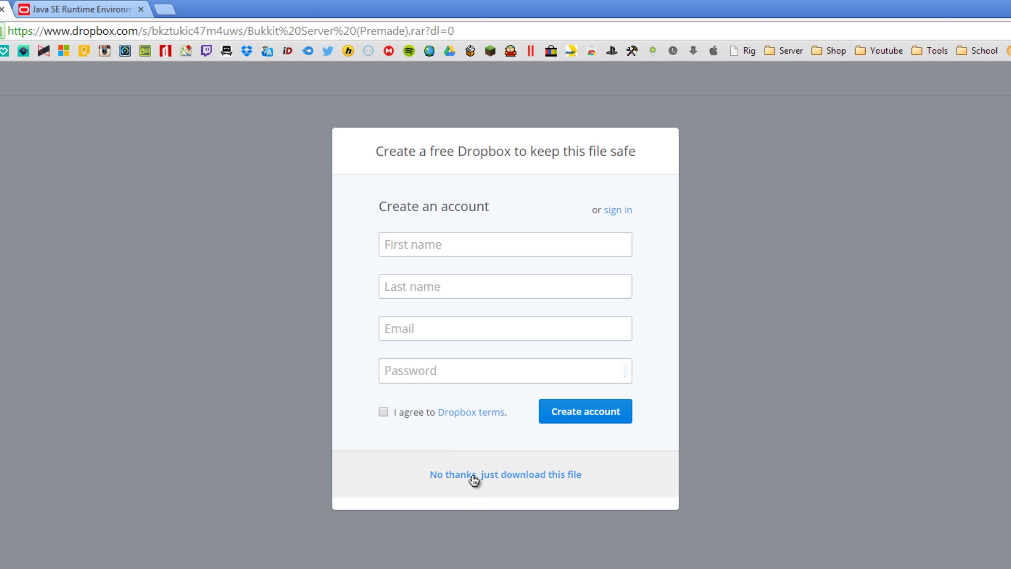
{"action": "left_click", "coordinate": [472, 478]}
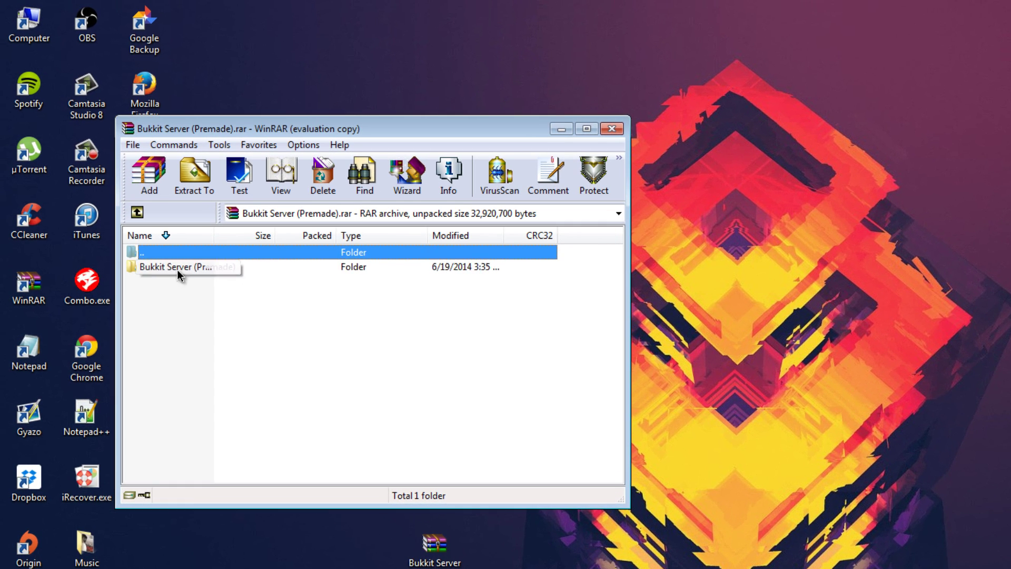
Drag the Bukkit Server (Premade) folder out to the desktop, dismiss the license reminder and close WinRAR.
{"action": "left_click_drag", "start_coordinate": [151, 229], "coordinate": [666, 250]}
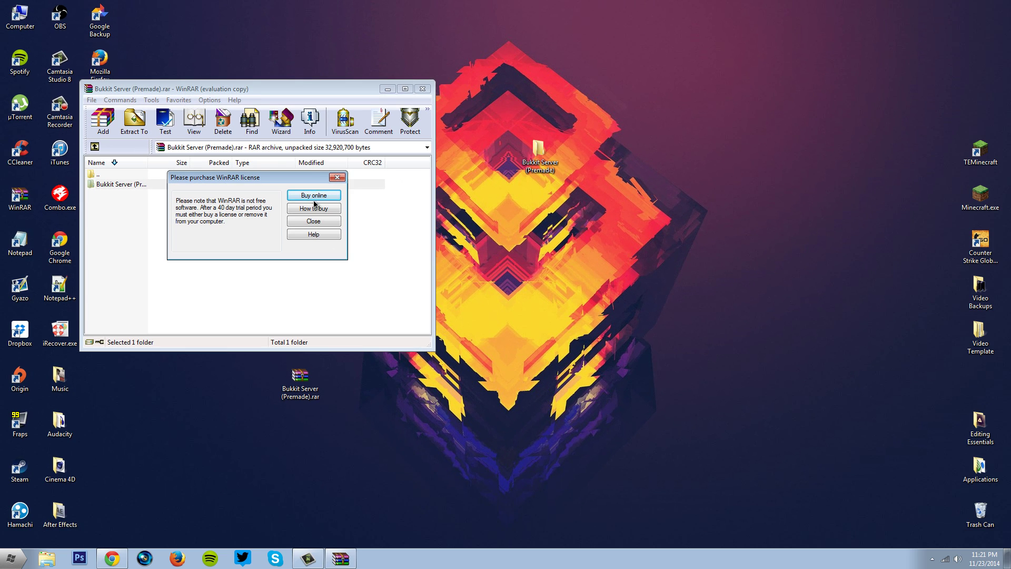
{"action": "left_click", "coordinate": [315, 222]}
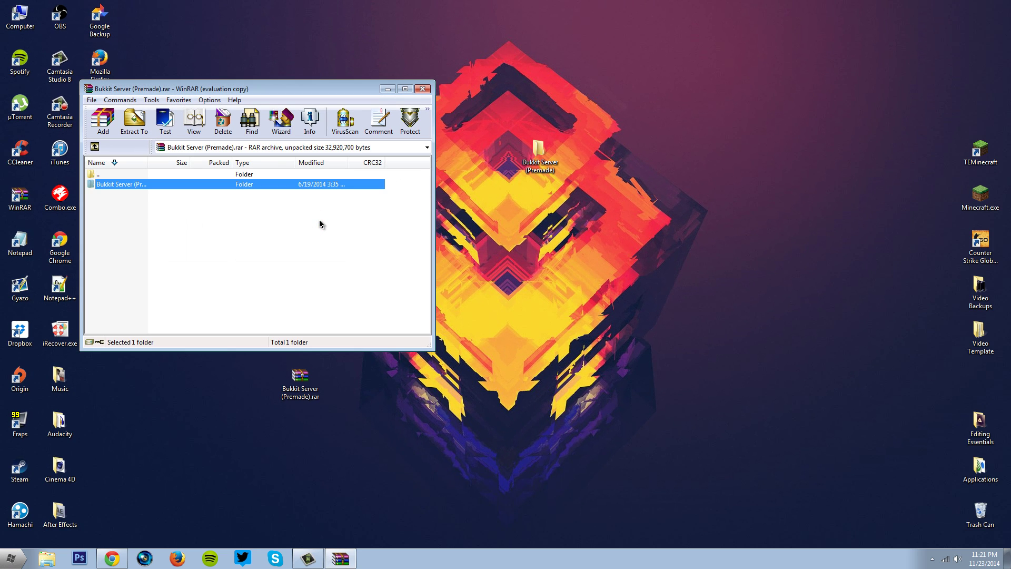
{"action": "key", "text": "alt+F4"}
{"action": "key", "text": "super"}
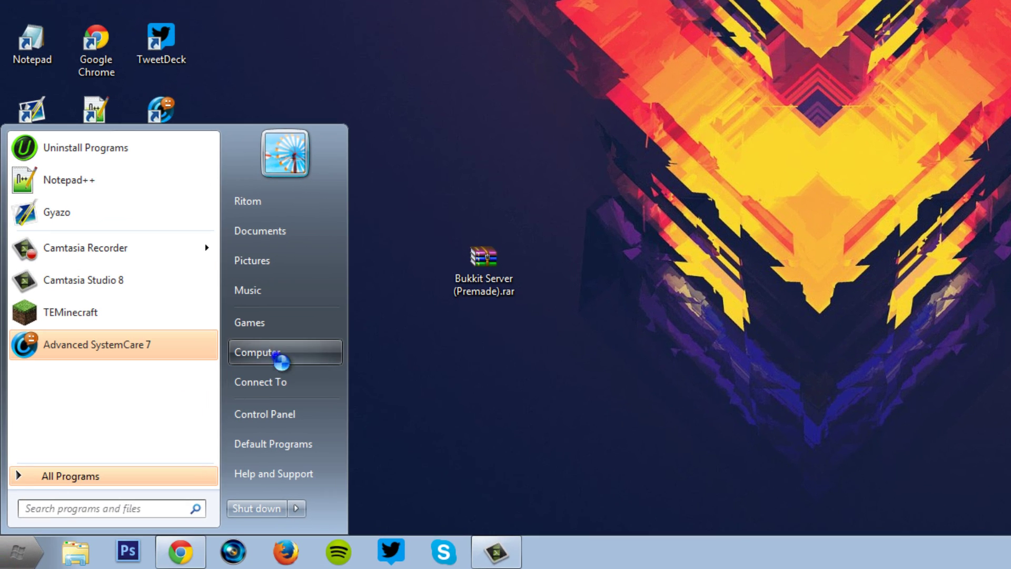
Check the Windows system type in Computer Properties.
{"action": "right_click", "coordinate": [274, 354]}
{"action": "left_click", "coordinate": [326, 498]}
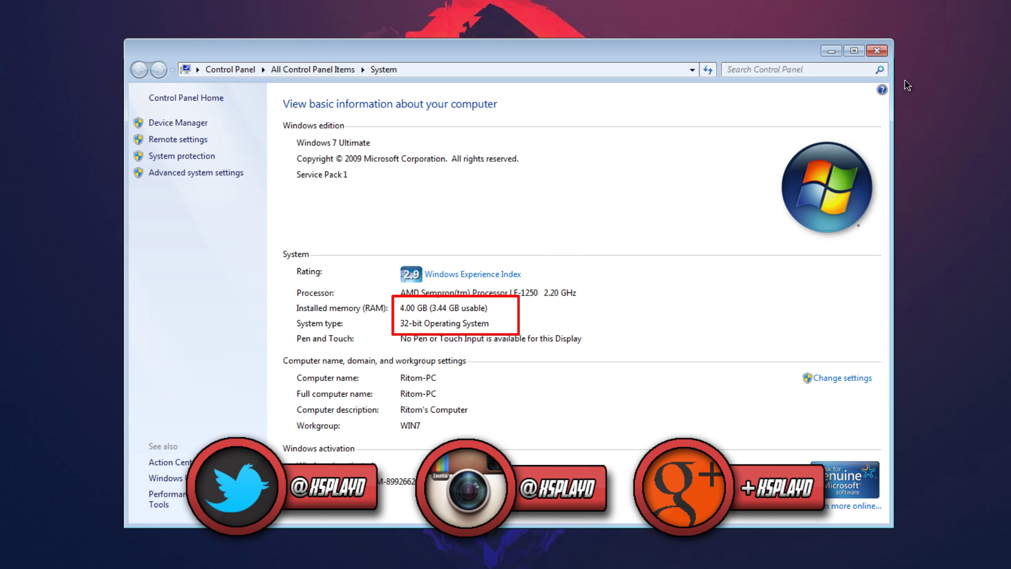
{"action": "left_click", "coordinate": [877, 51]}
Via Control Panel > System and Security > Windows Firewall, turn the firewall off for both network types.
{"action": "key", "text": "super"}
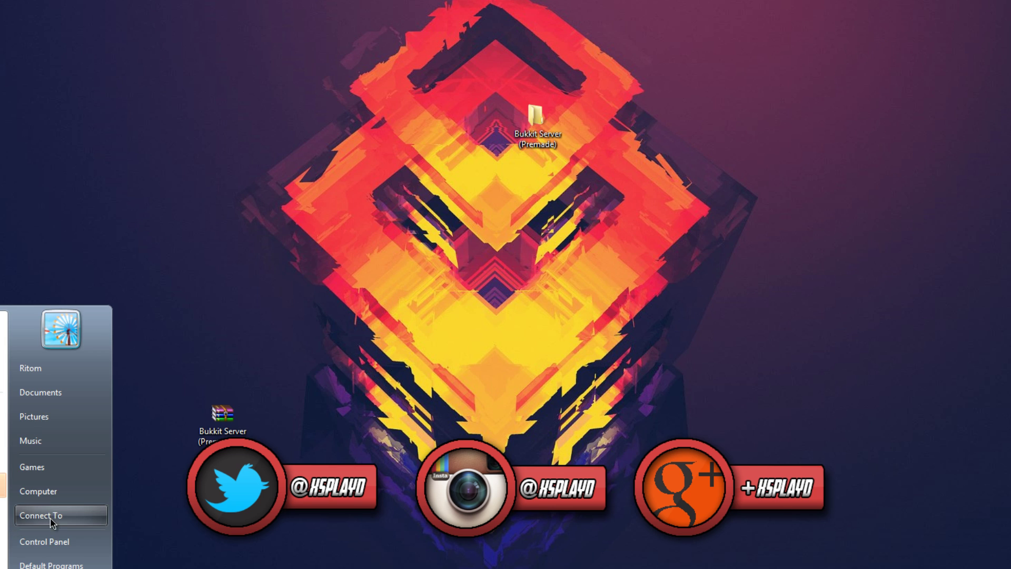
{"action": "right_click", "coordinate": [50, 538]}
{"action": "left_click", "coordinate": [79, 544]}
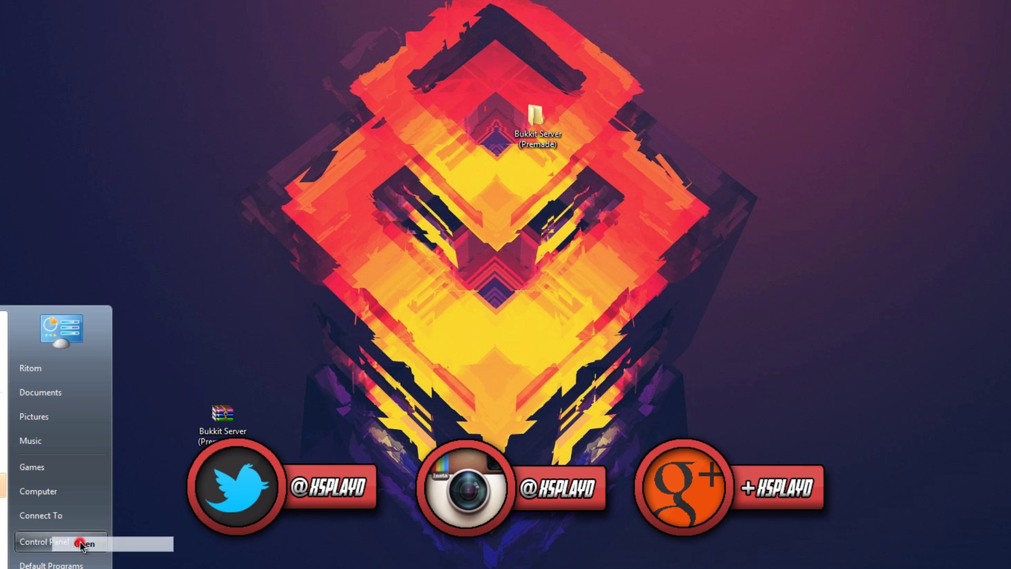
{"action": "left_click", "coordinate": [315, 150]}
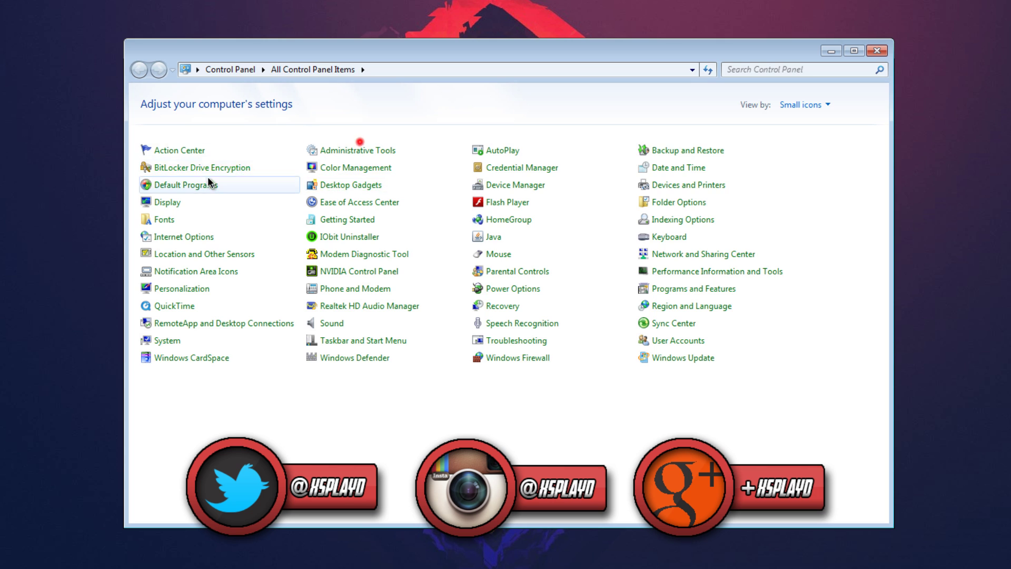
{"action": "left_click", "coordinate": [358, 147]}
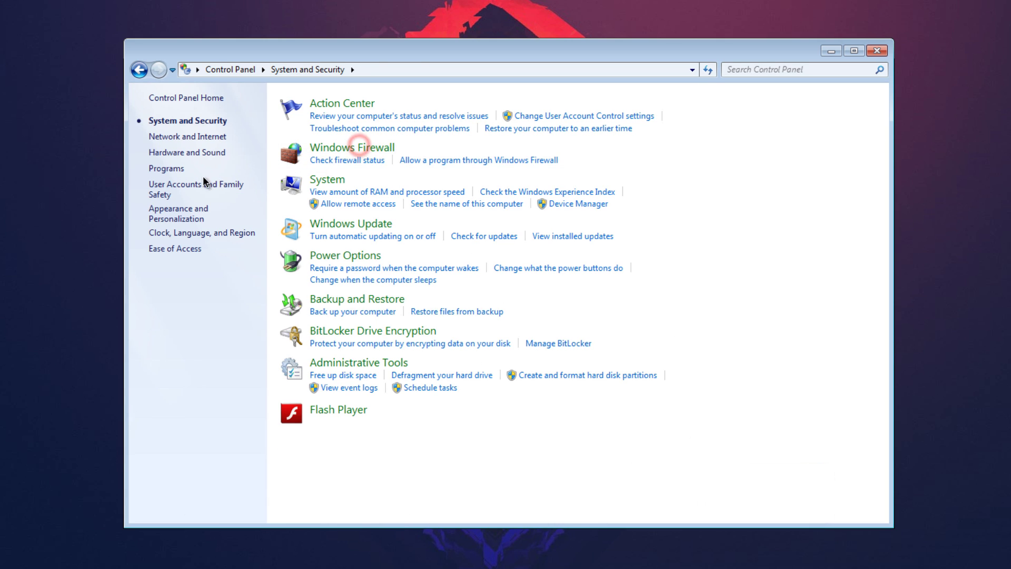
{"action": "left_click", "coordinate": [197, 167]}
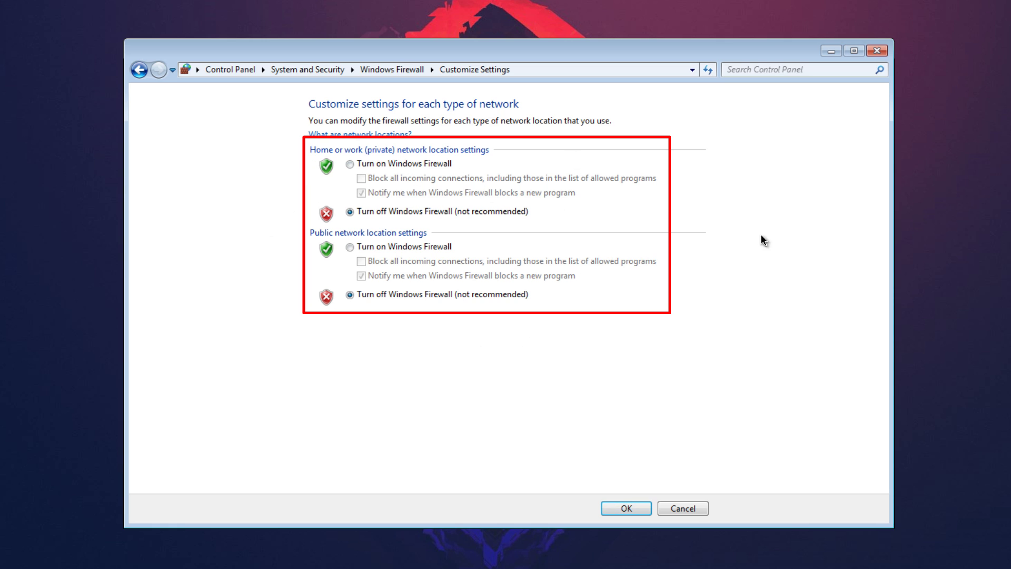
{"action": "left_click", "coordinate": [624, 507]}
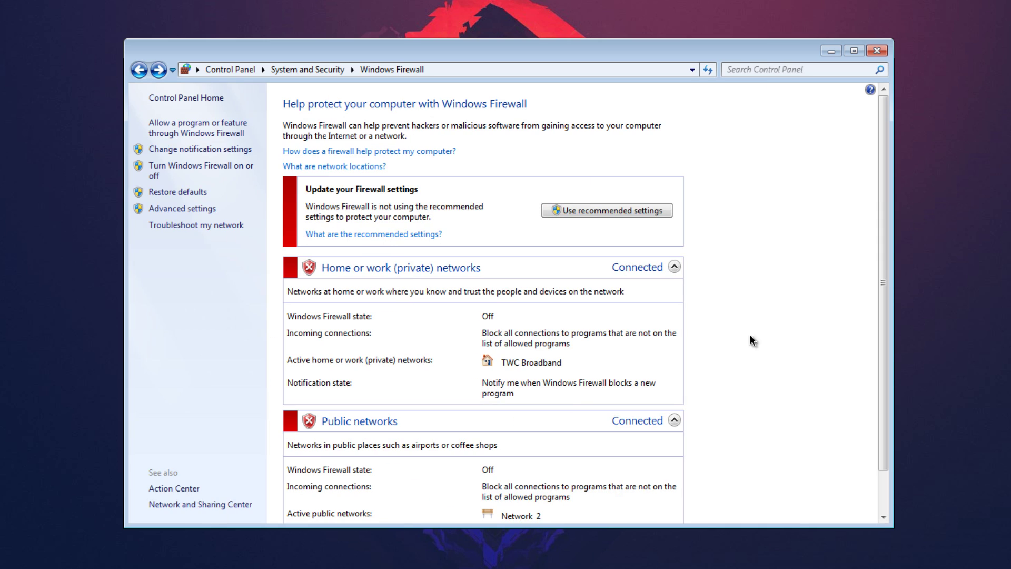
{"action": "left_click", "coordinate": [877, 50]}
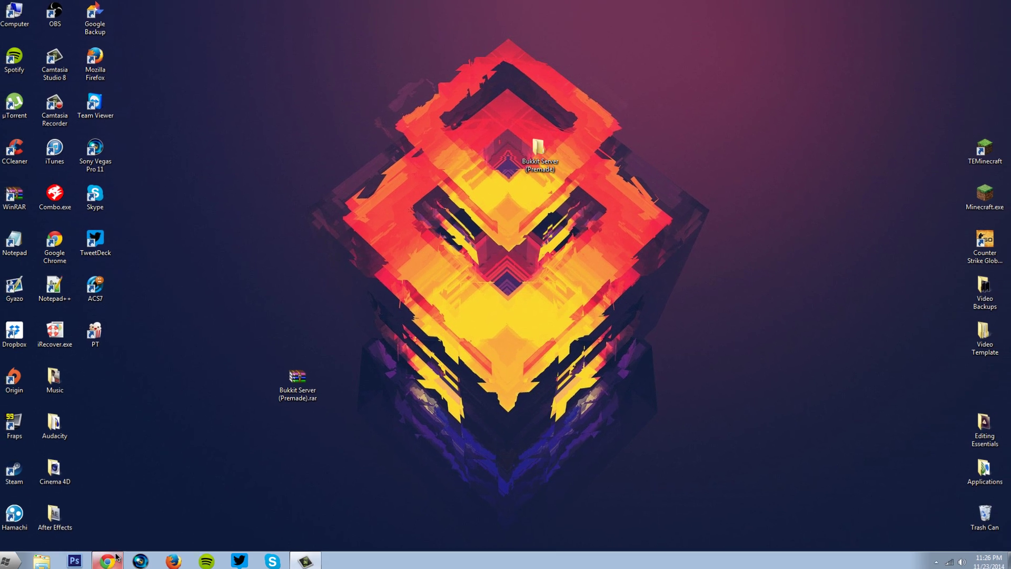
Accept the Java license and save the jre-8u25-windows-i586.exe offline installer.
{"action": "left_click", "coordinate": [115, 558]}
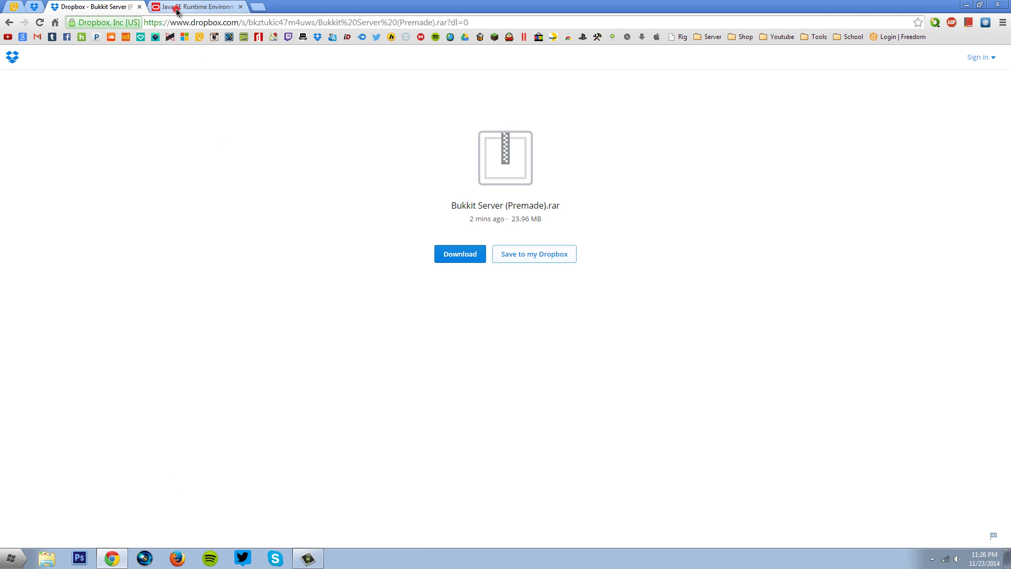
{"action": "left_click", "coordinate": [179, 7]}
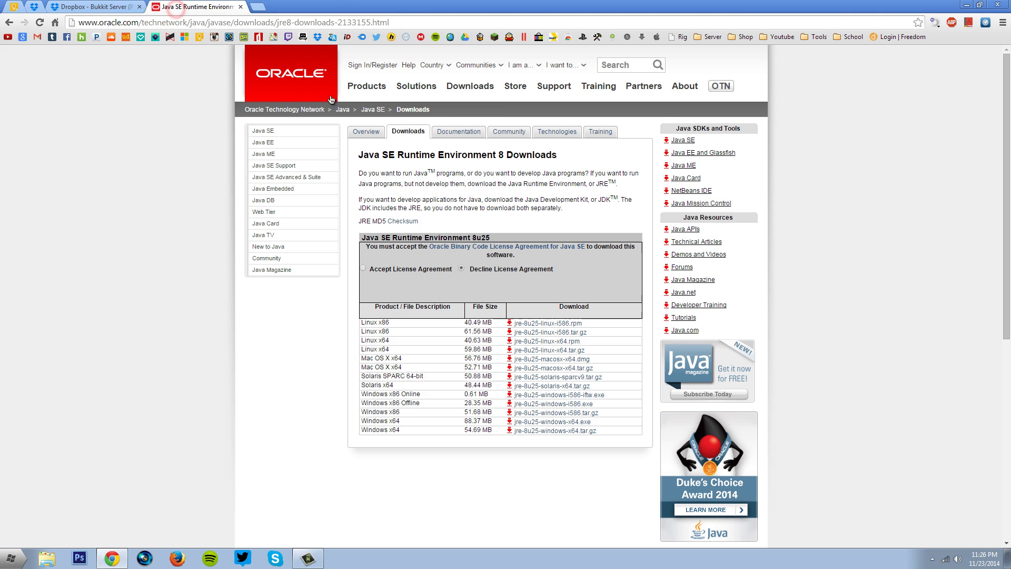
{"action": "left_click", "coordinate": [363, 270]}
{"action": "scroll", "coordinate": [391, 327], "scroll_direction": "down", "scroll_amount": 2}
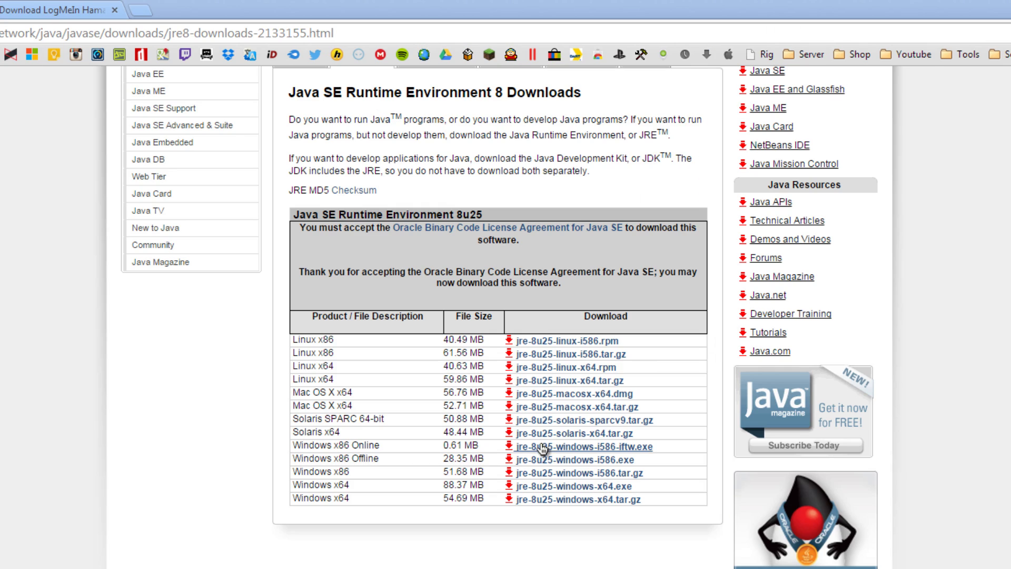
{"action": "left_click", "coordinate": [545, 461]}
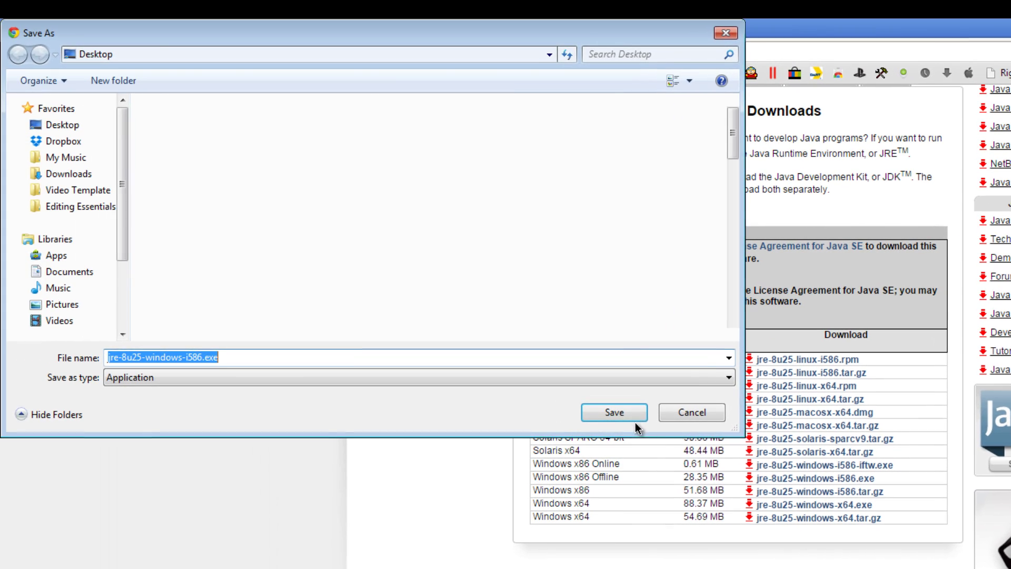
{"action": "left_click", "coordinate": [616, 410]}
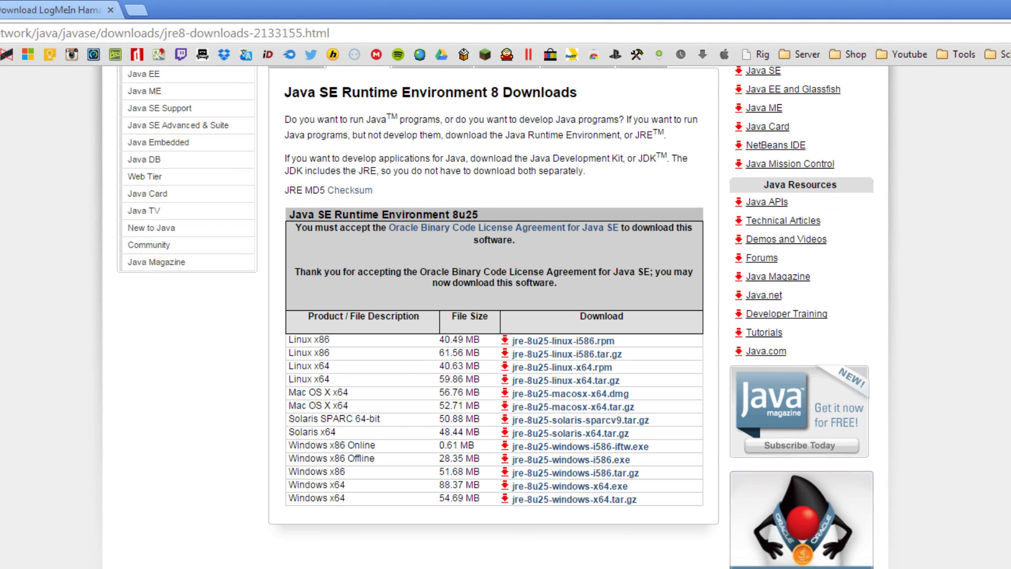
Confirm Windows is 32-bit in Computer Properties, then run the downloaded Java installer.
{"action": "key", "text": "super"}
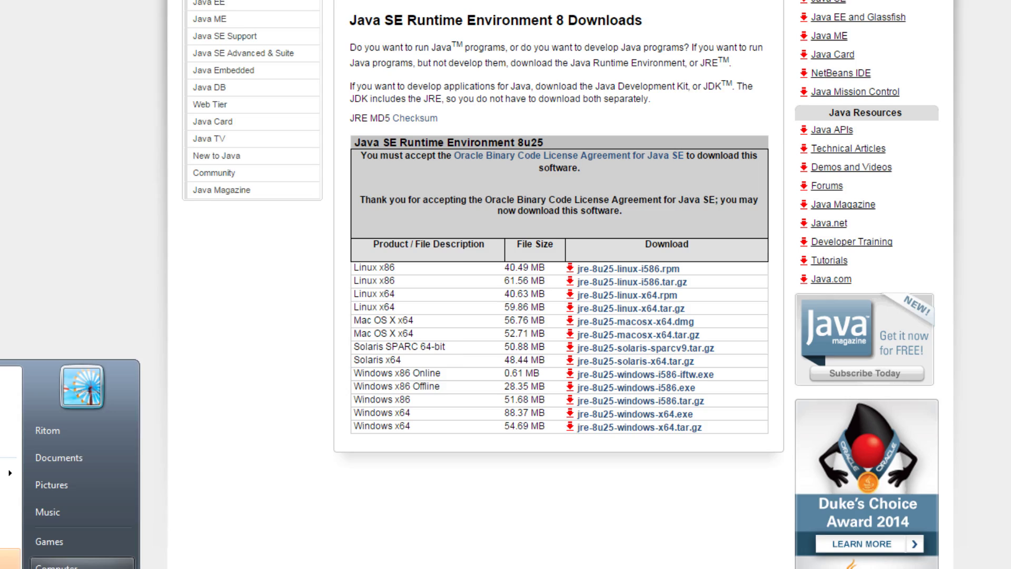
{"action": "right_click", "coordinate": [211, 431]}
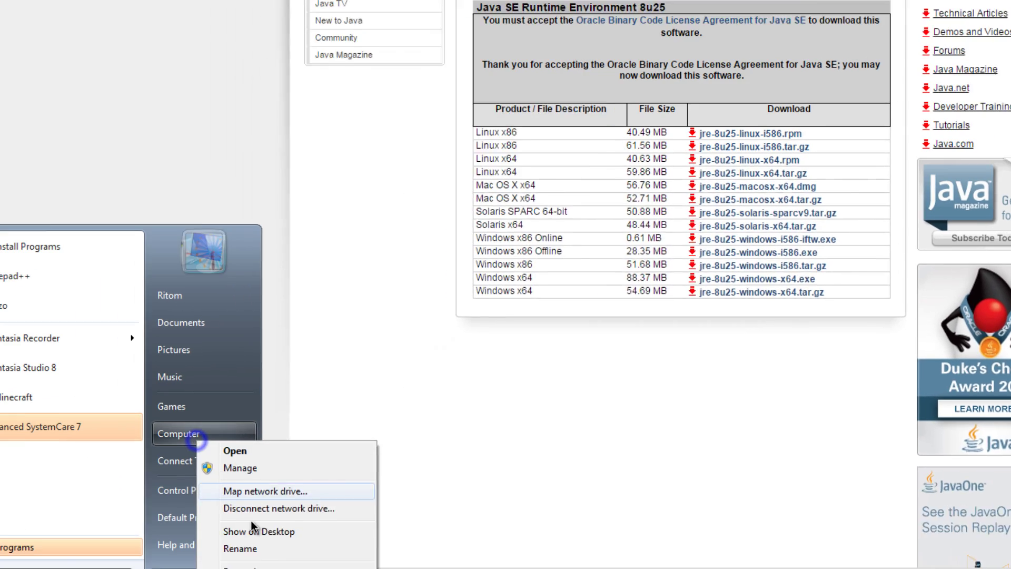
{"action": "left_click", "coordinate": [321, 501]}
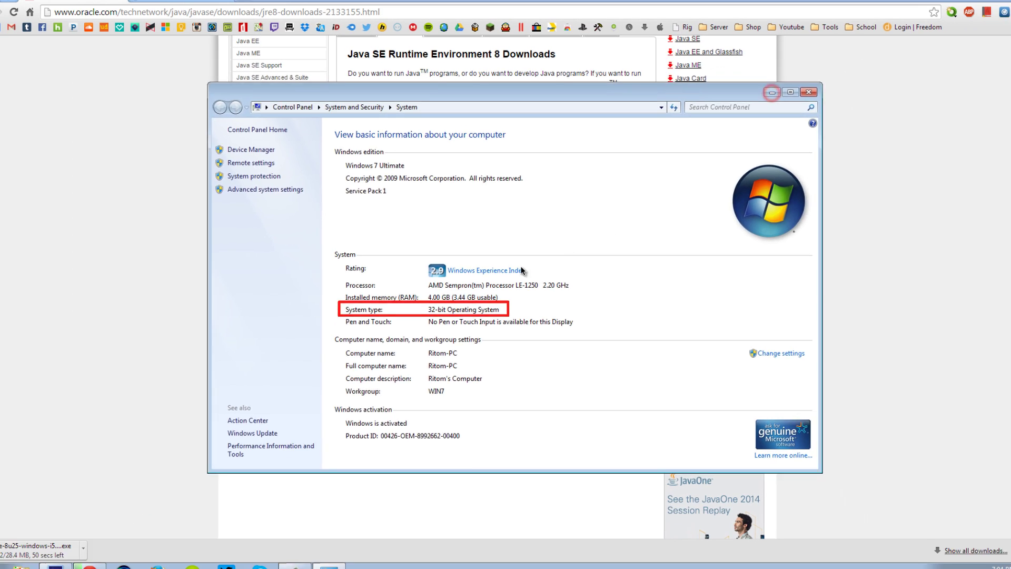
{"action": "left_click", "coordinate": [815, 59]}
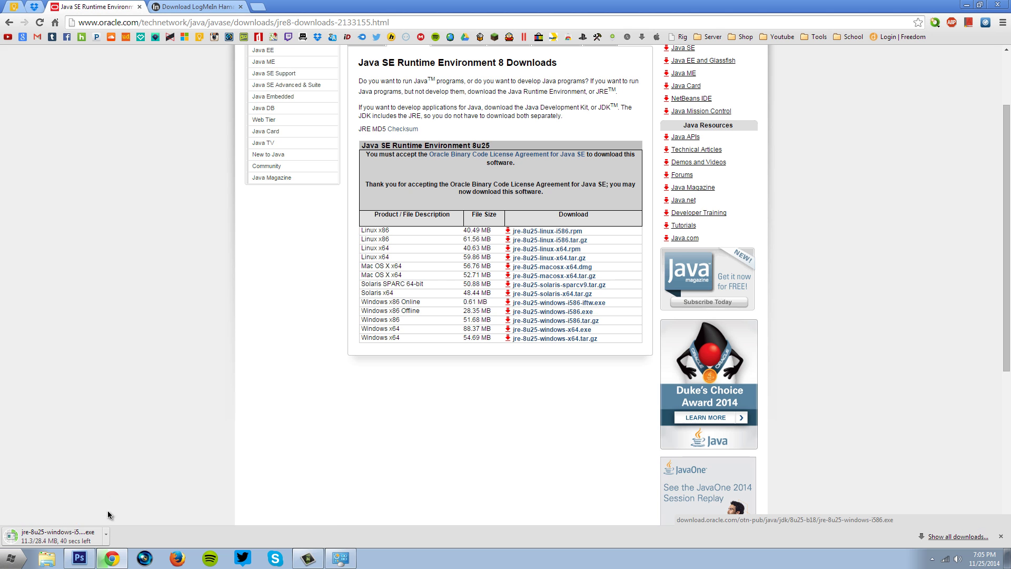
{"action": "left_click", "coordinate": [97, 383]}
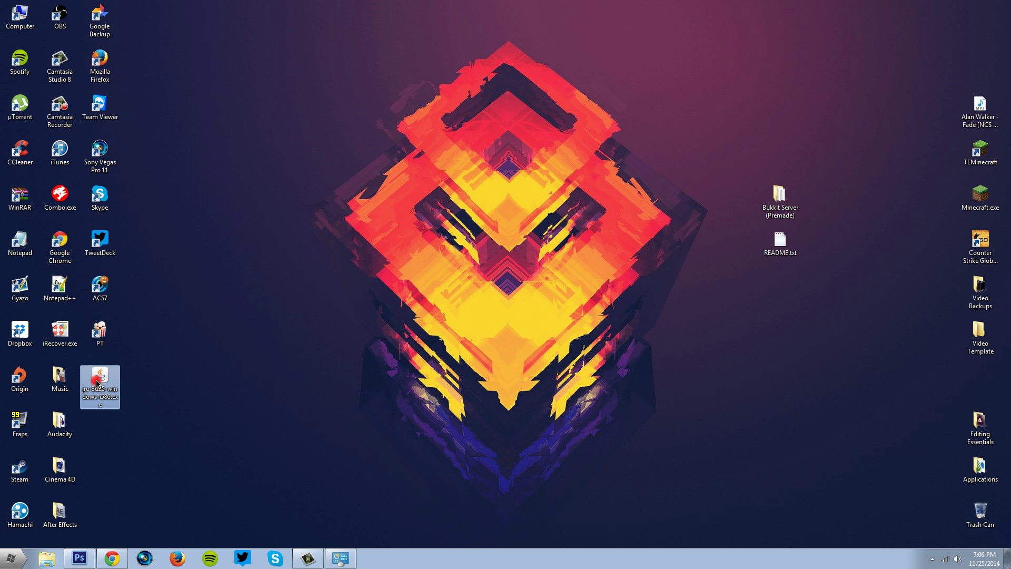
{"action": "double_click", "coordinate": [97, 383]}
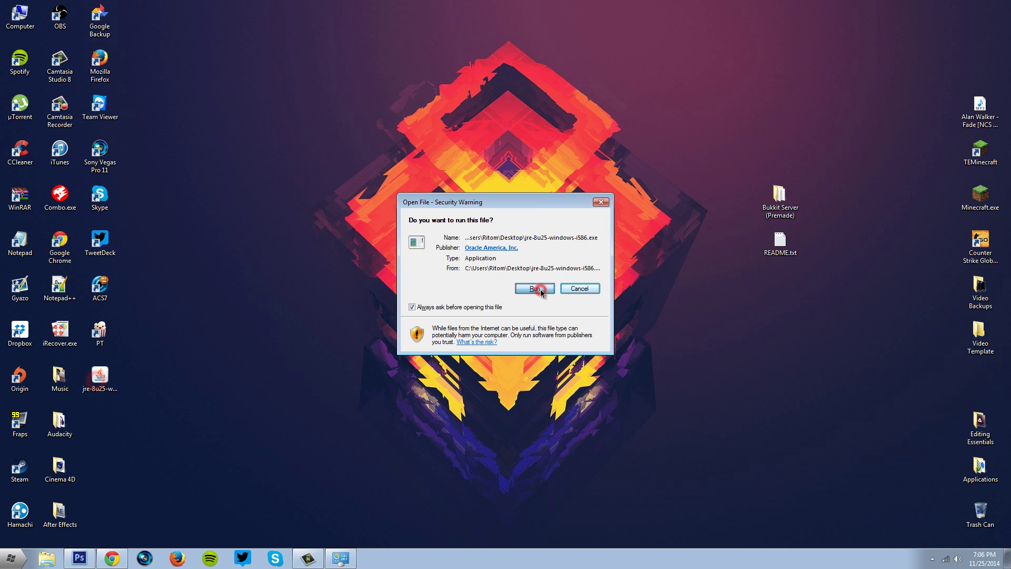
{"action": "left_click", "coordinate": [577, 350]}
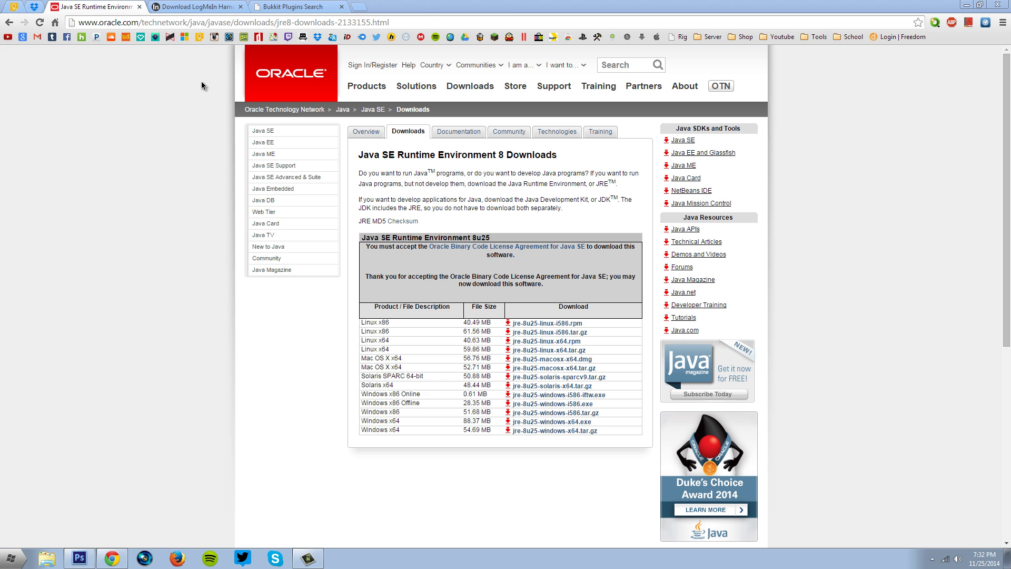
Accept Hamachi's conditions of use, download LogMeInHamachi.exe and run it.
{"action": "left_click", "coordinate": [182, 8]}
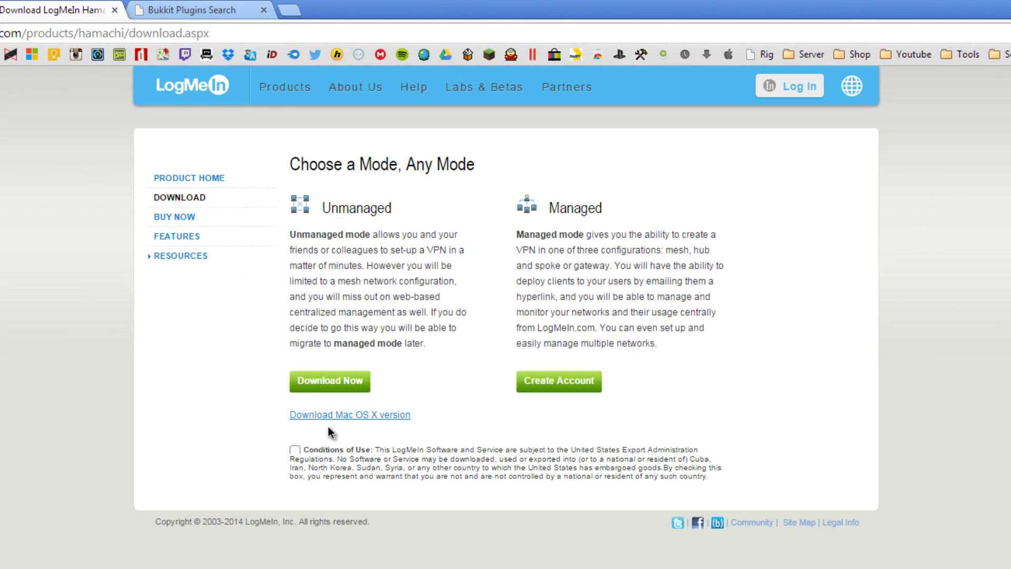
{"action": "left_click", "coordinate": [295, 450]}
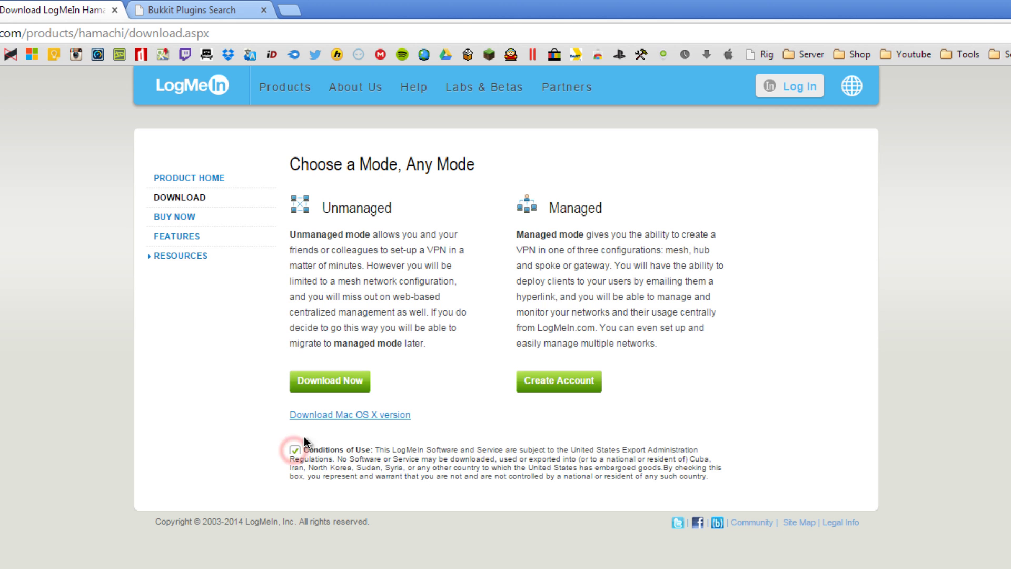
{"action": "left_click", "coordinate": [335, 384]}
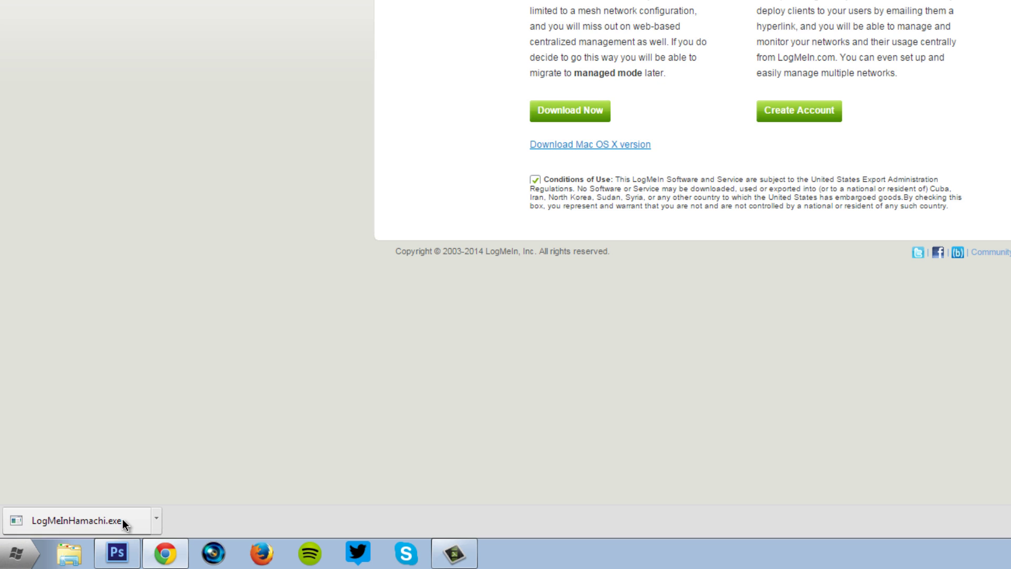
{"action": "left_click", "coordinate": [122, 521]}
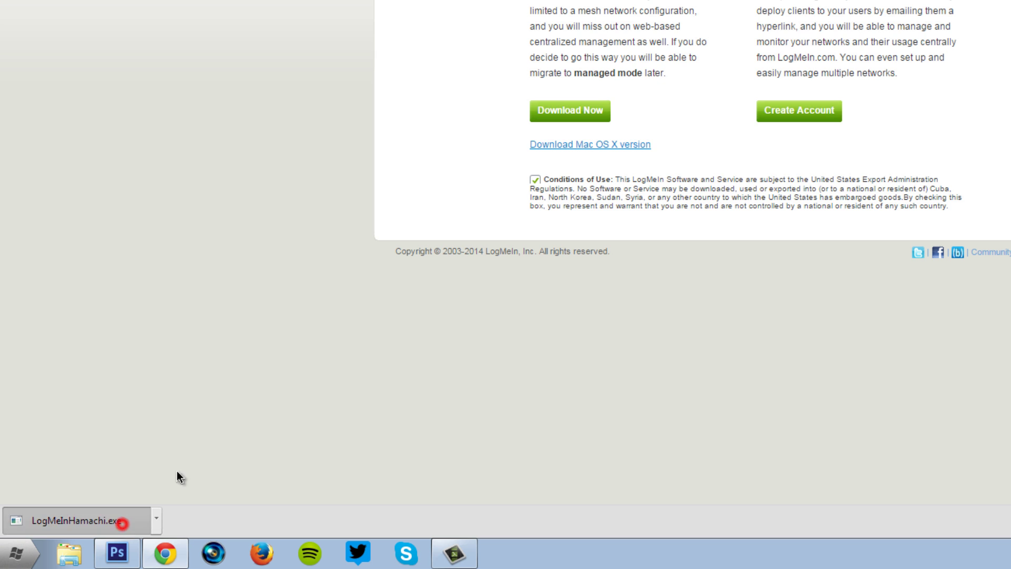
{"action": "left_click", "coordinate": [769, 154]}
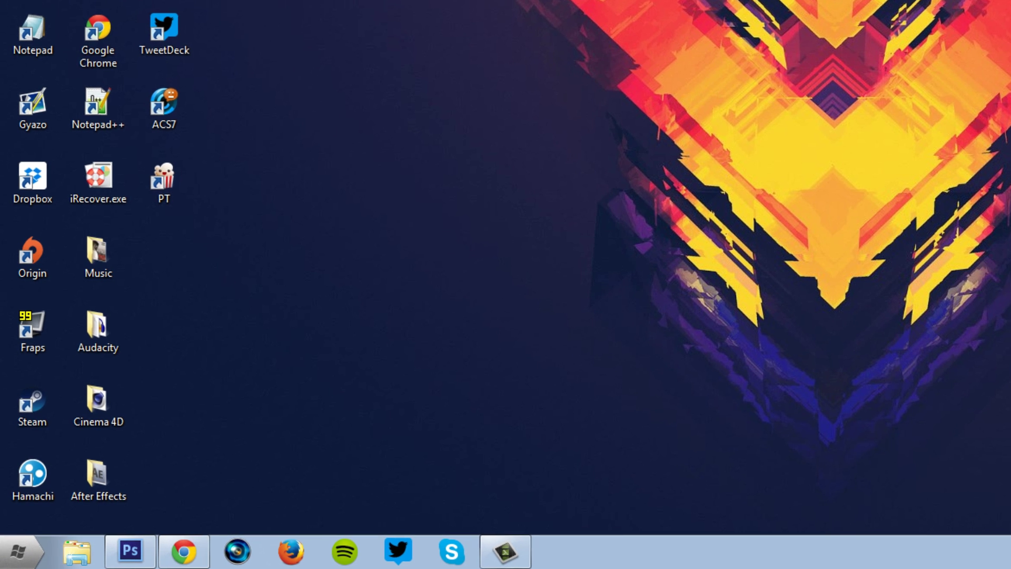
Create the Hamachi network 'YoutubeTuroialServer' with a network password, then minimise Hamachi.
{"action": "double_click", "coordinate": [33, 474]}
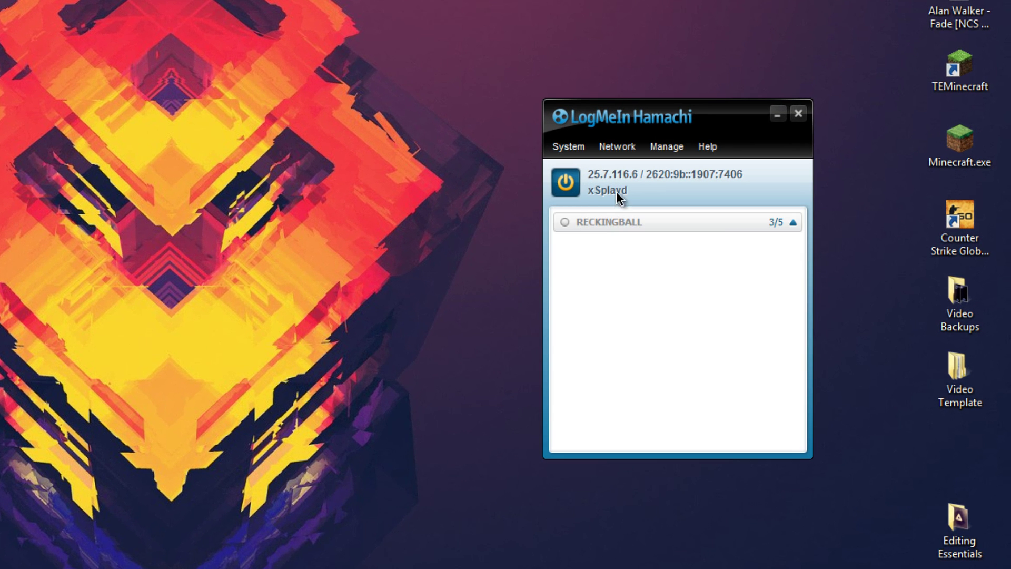
{"action": "left_click", "coordinate": [617, 147]}
{"action": "left_click", "coordinate": [669, 172]}
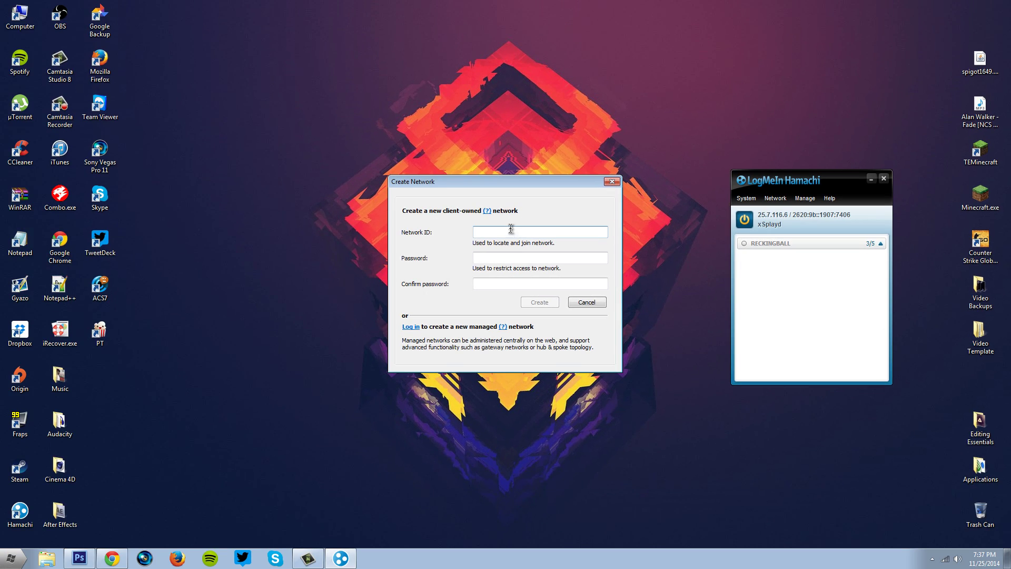
{"action": "type", "text": "YoutubeTuroialServer"}
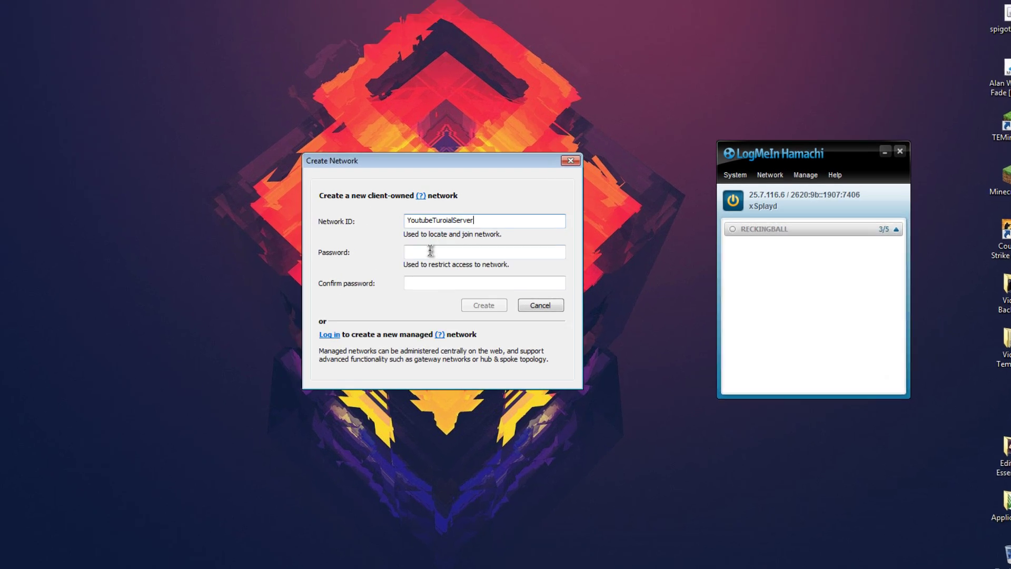
{"action": "left_click", "coordinate": [496, 258]}
{"action": "type", "text": "123"}
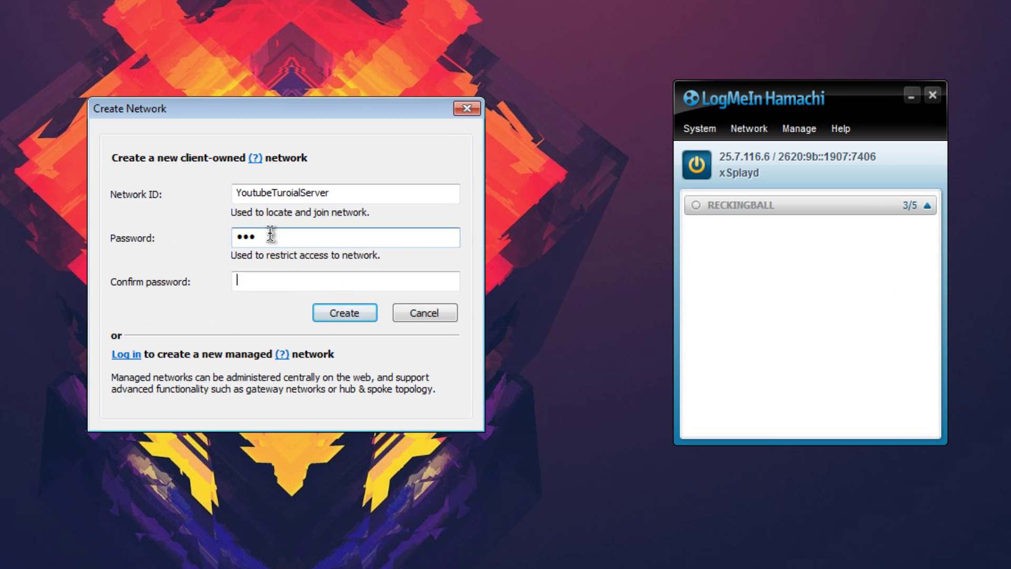
{"action": "type", "text": "123"}
{"action": "key", "text": "Return"}
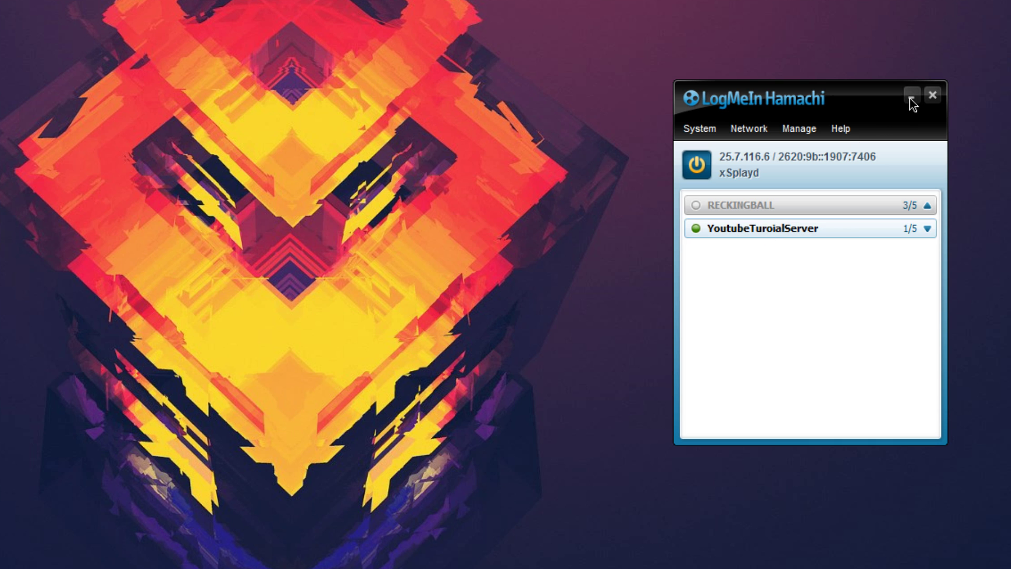
{"action": "left_click", "coordinate": [911, 100]}
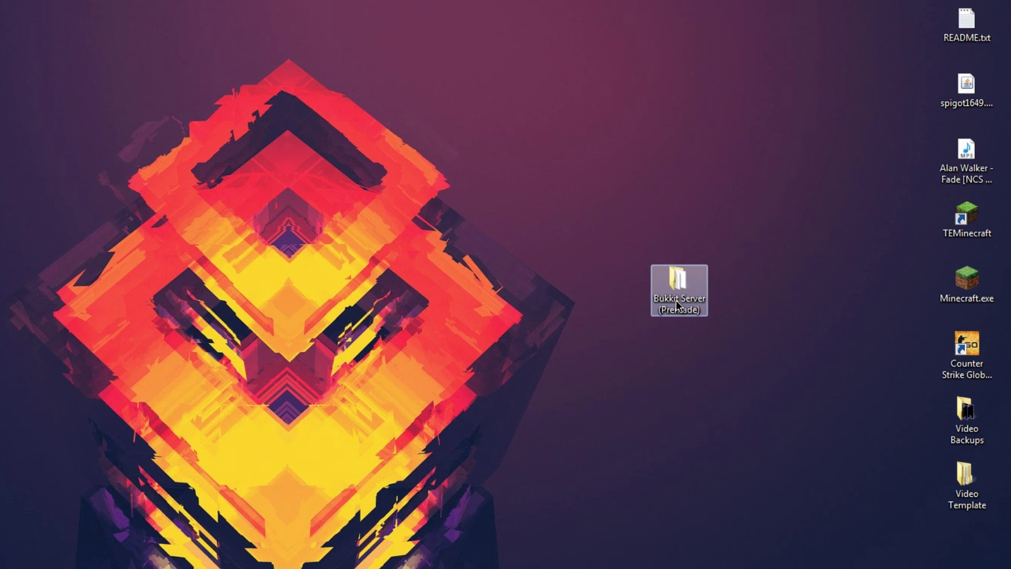
{"action": "double_click", "coordinate": [678, 306]}
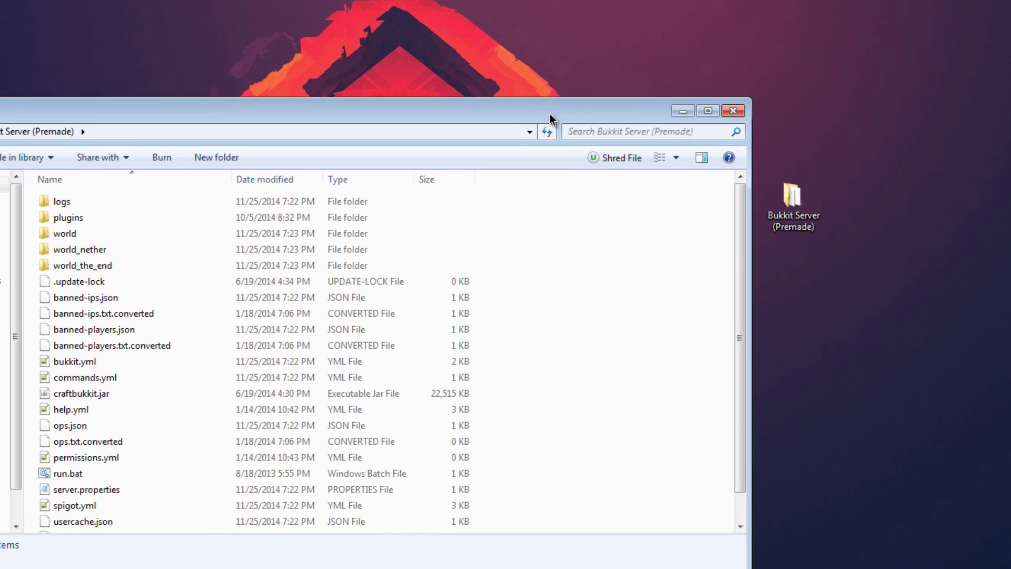
{"action": "left_click_drag", "start_coordinate": [439, 197], "coordinate": [544, 209]}
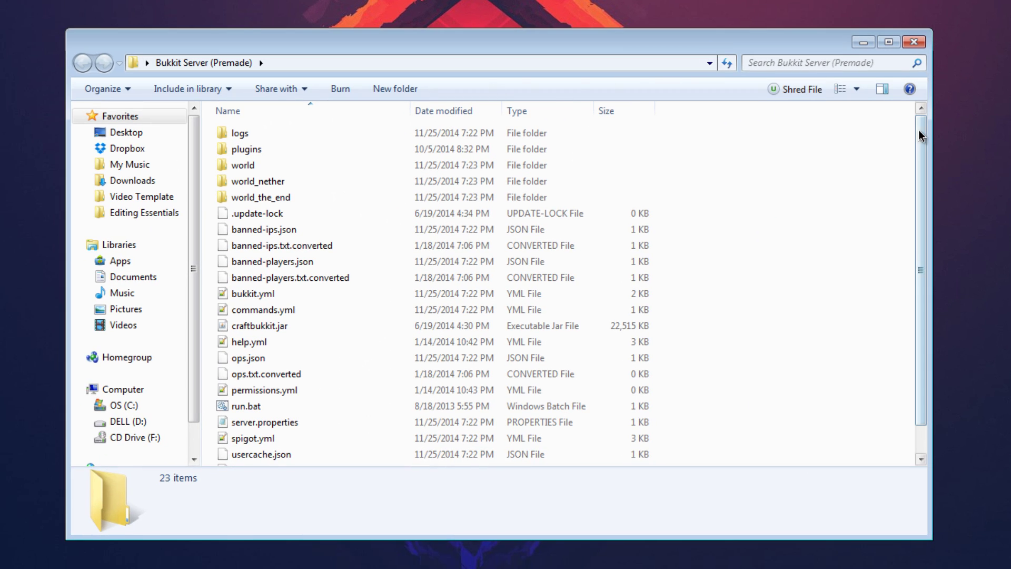
{"action": "left_click_drag", "start_coordinate": [919, 129], "coordinate": [922, 287]}
{"action": "left_click", "coordinate": [510, 138]}
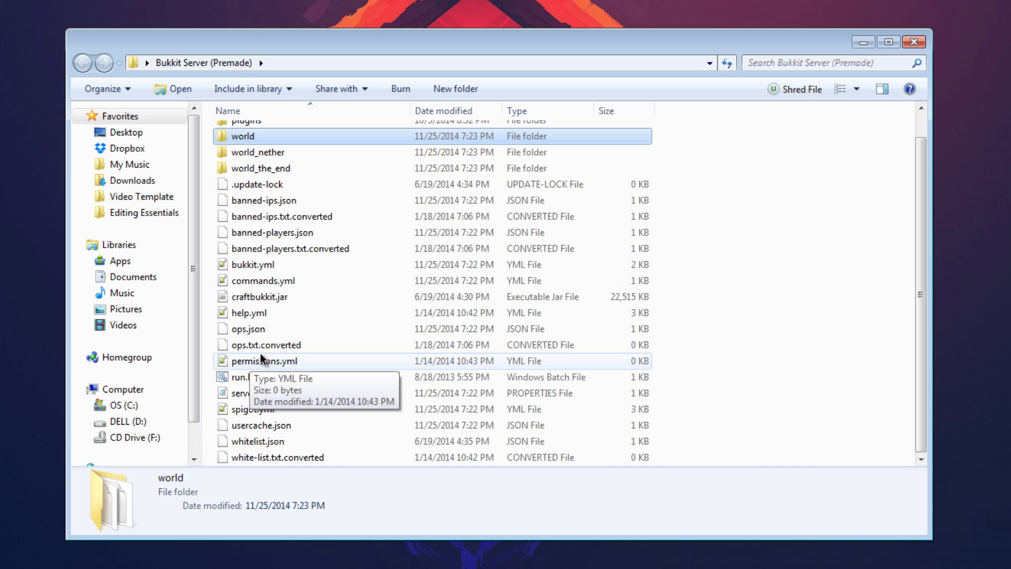
{"action": "left_click", "coordinate": [252, 413]}
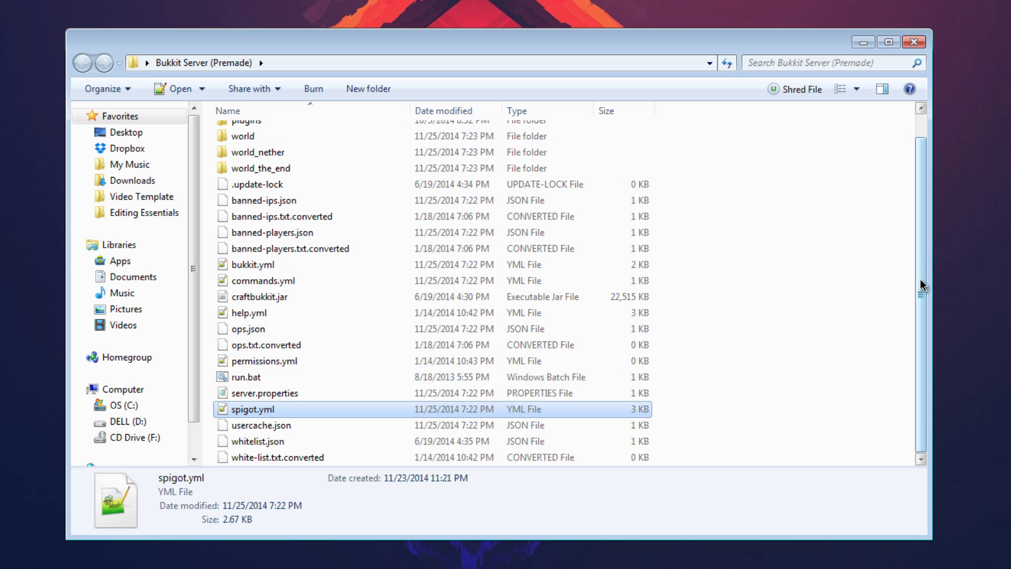
{"action": "left_click_drag", "start_coordinate": [922, 284], "coordinate": [237, 136]}
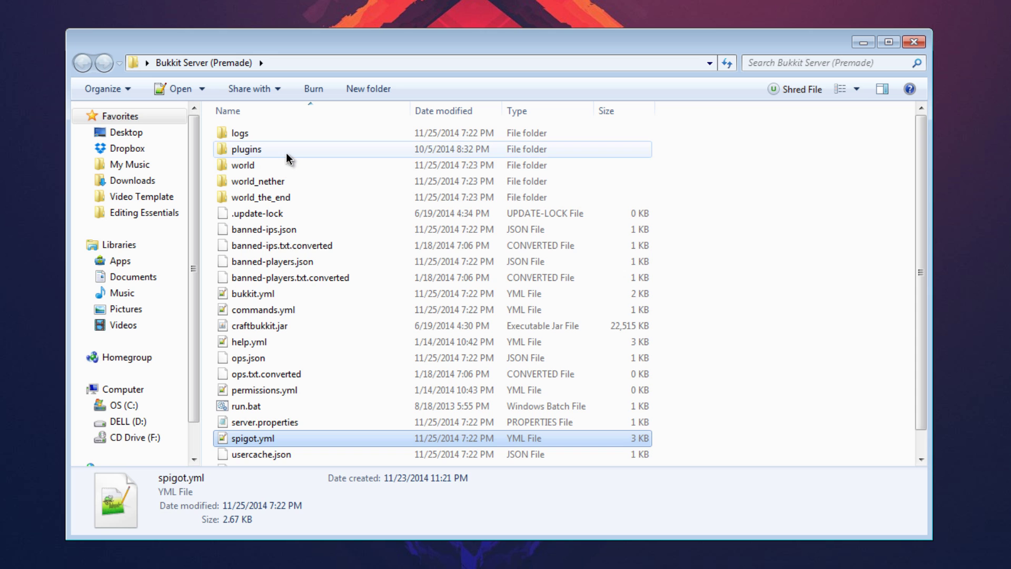
{"action": "double_click", "coordinate": [280, 150]}
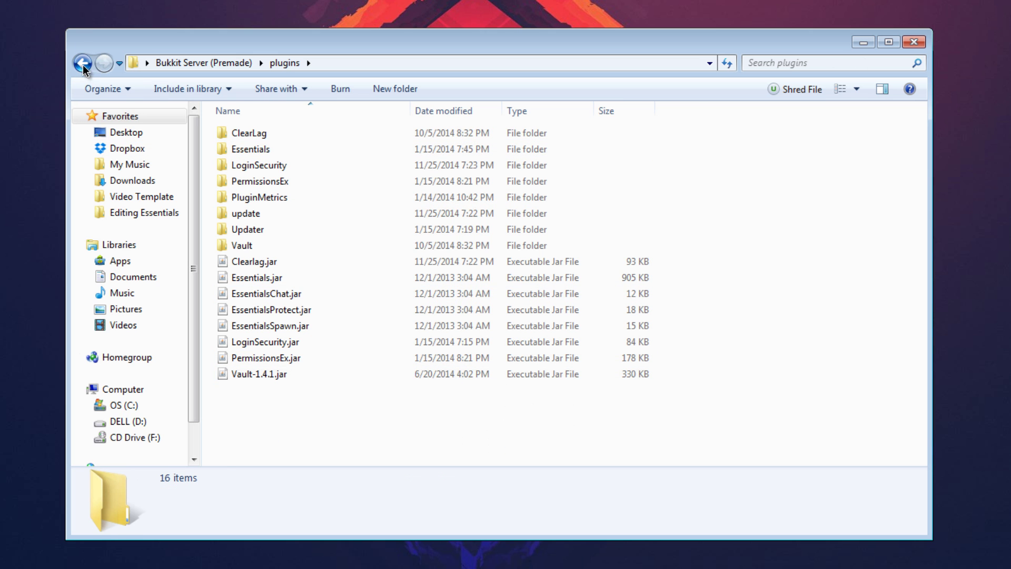
{"action": "left_click", "coordinate": [82, 57]}
{"action": "left_click_drag", "start_coordinate": [922, 158], "coordinate": [922, 180]}
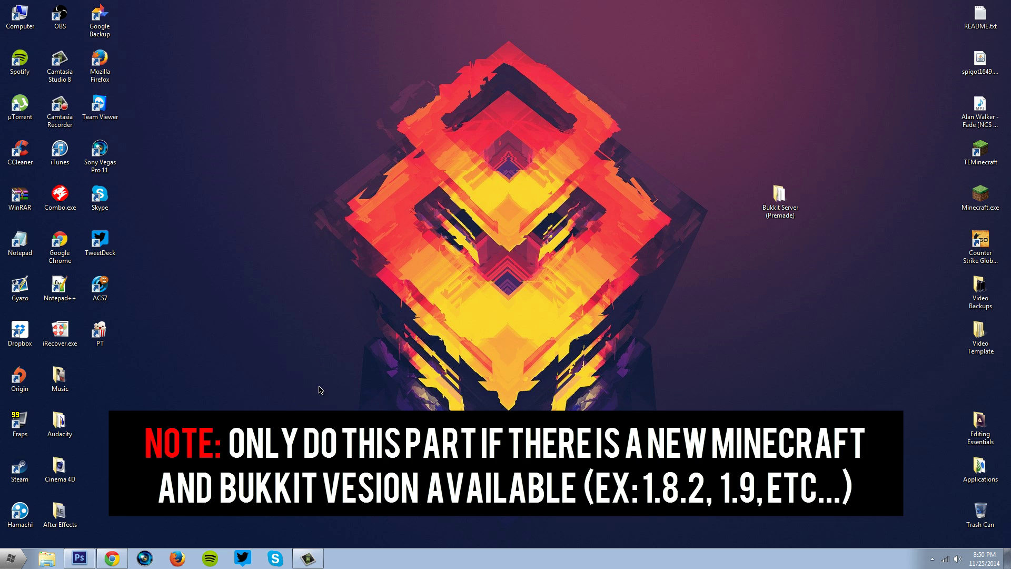
Scroll the Spigot Mirror list to spigot-1.7.10-R0.1-SNAPSHOTBuild1646.jar and start downloading it.
{"action": "left_click", "coordinate": [112, 558]}
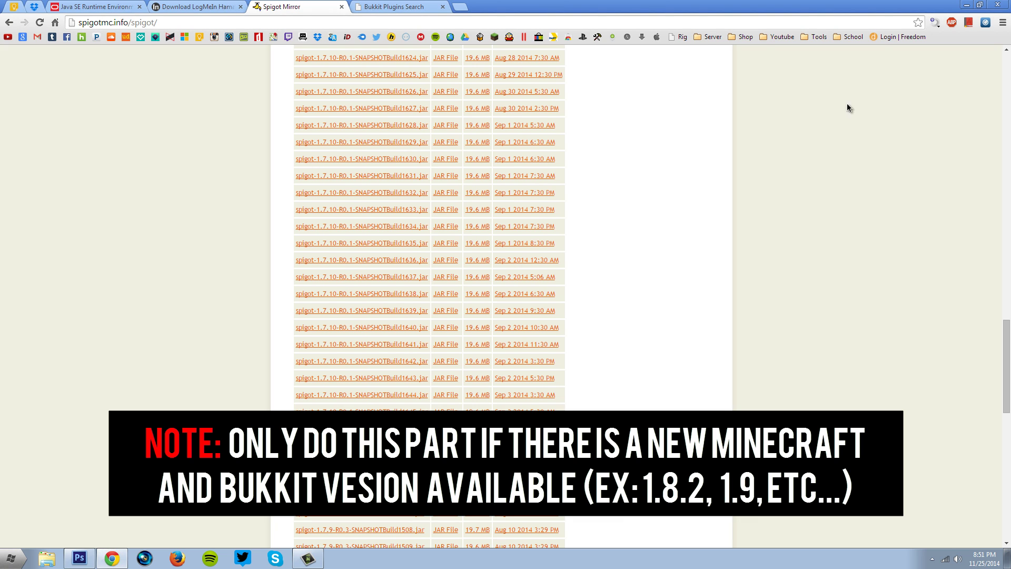
{"action": "left_click_drag", "start_coordinate": [1006, 366], "coordinate": [1007, 100]}
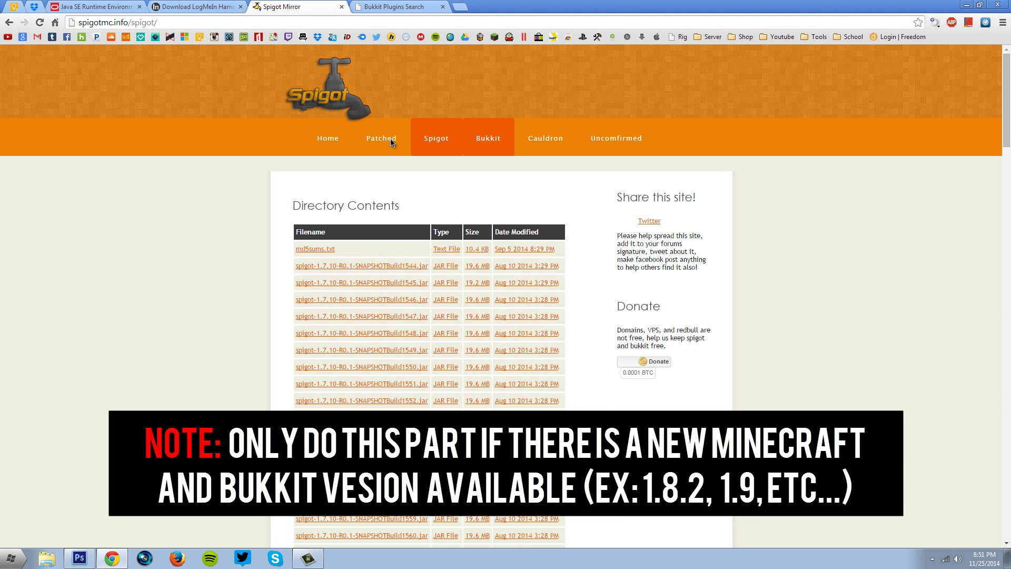
{"action": "left_click", "coordinate": [85, 250]}
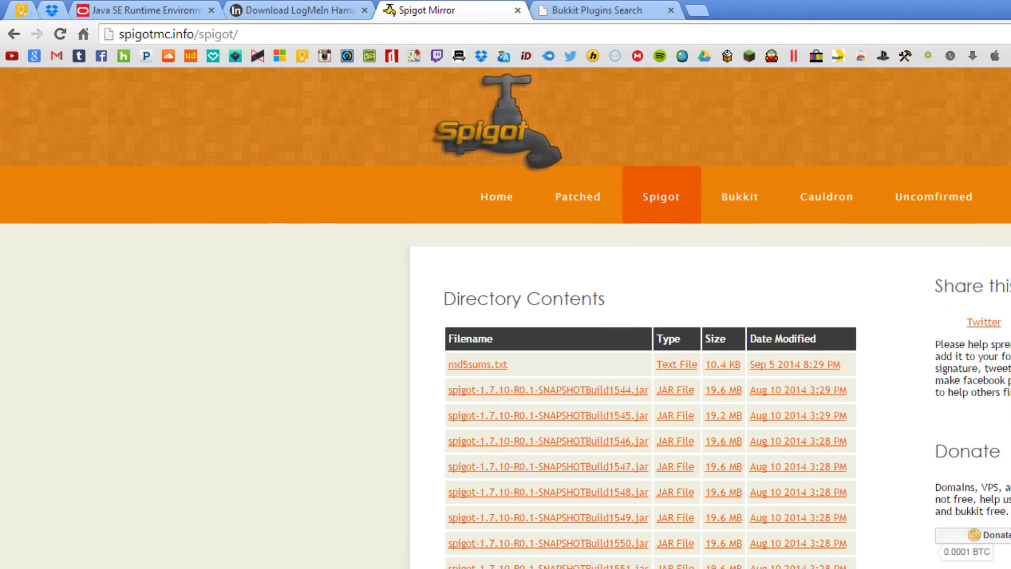
{"action": "scroll", "coordinate": [304, 152], "scroll_direction": "down", "scroll_amount": 2}
{"action": "scroll", "coordinate": [506, 338], "scroll_direction": "down", "scroll_amount": 2}
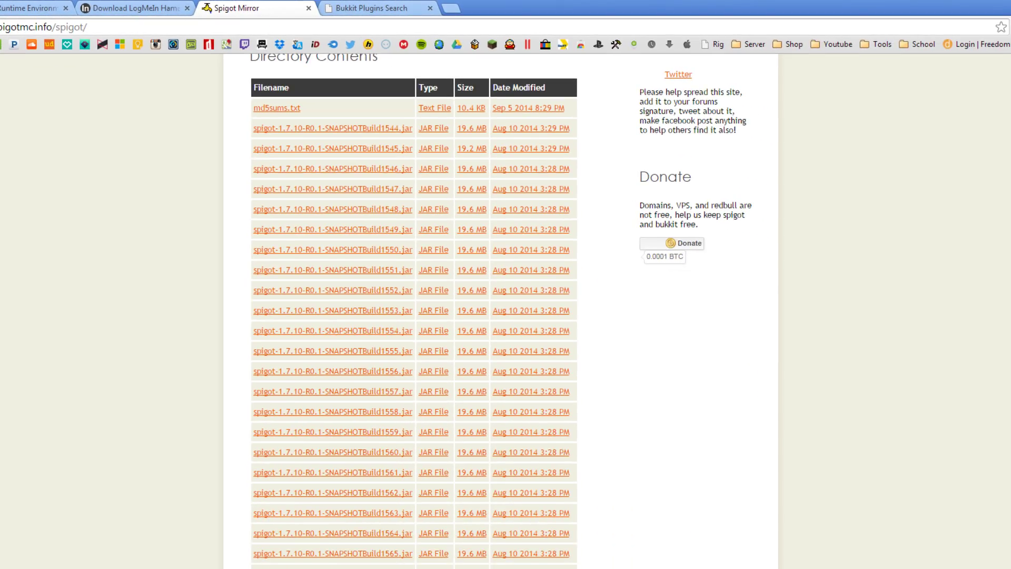
{"action": "scroll", "coordinate": [506, 311], "scroll_direction": "down", "scroll_amount": 5}
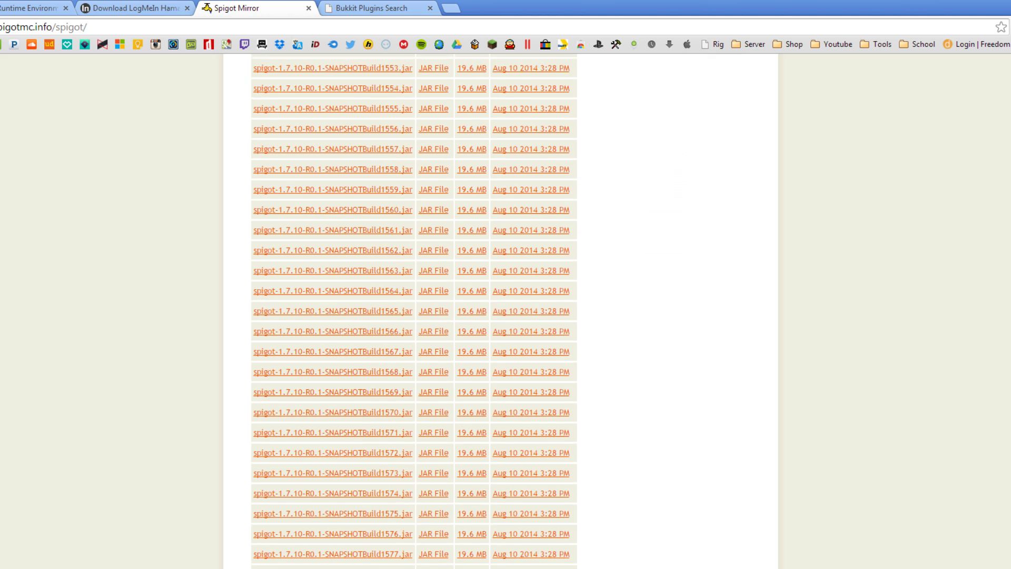
{"action": "scroll", "coordinate": [414, 313], "scroll_direction": "down", "scroll_amount": 10}
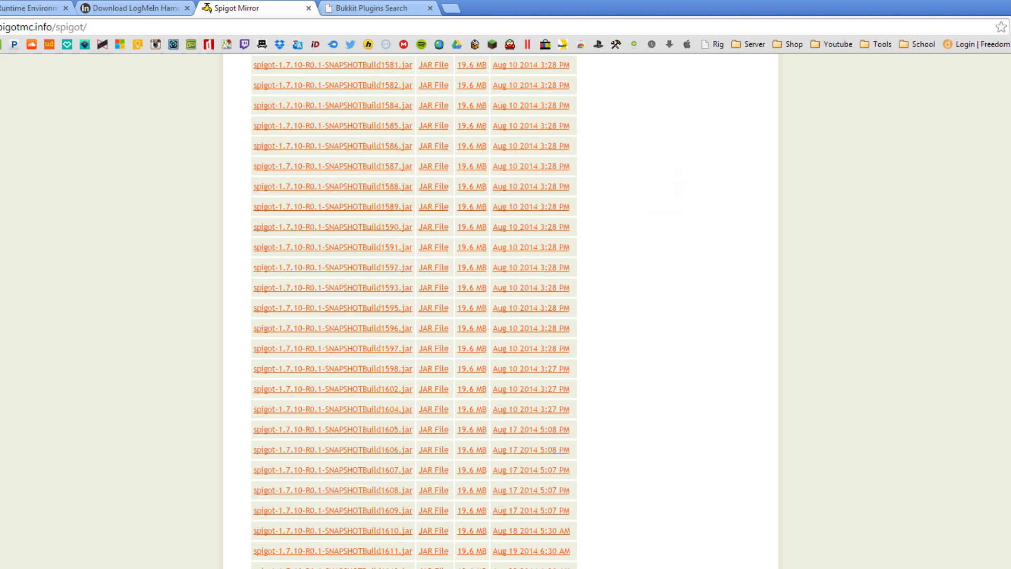
{"action": "scroll", "coordinate": [414, 311], "scroll_direction": "down", "scroll_amount": 9}
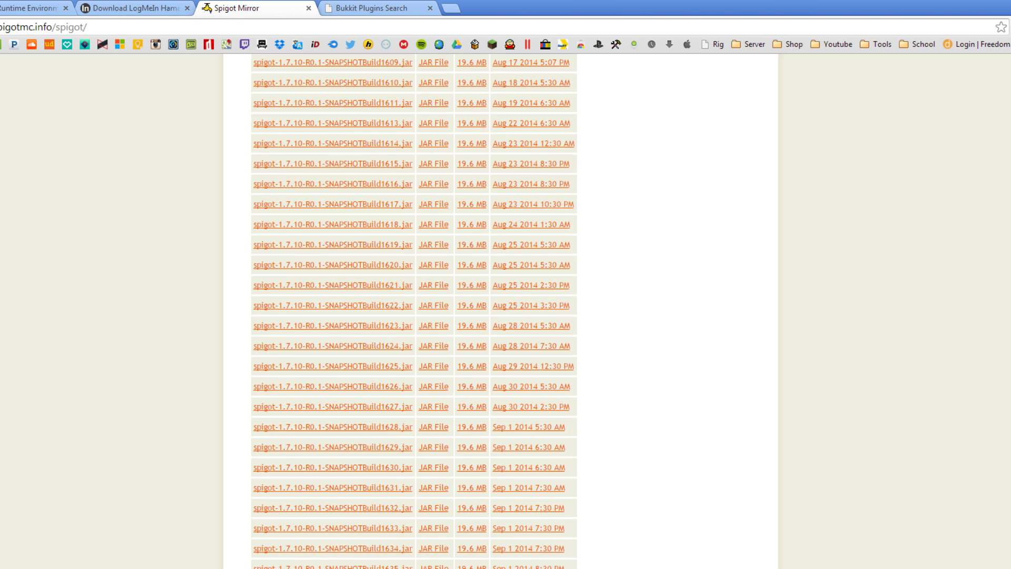
{"action": "scroll", "coordinate": [414, 310], "scroll_direction": "down", "scroll_amount": 3}
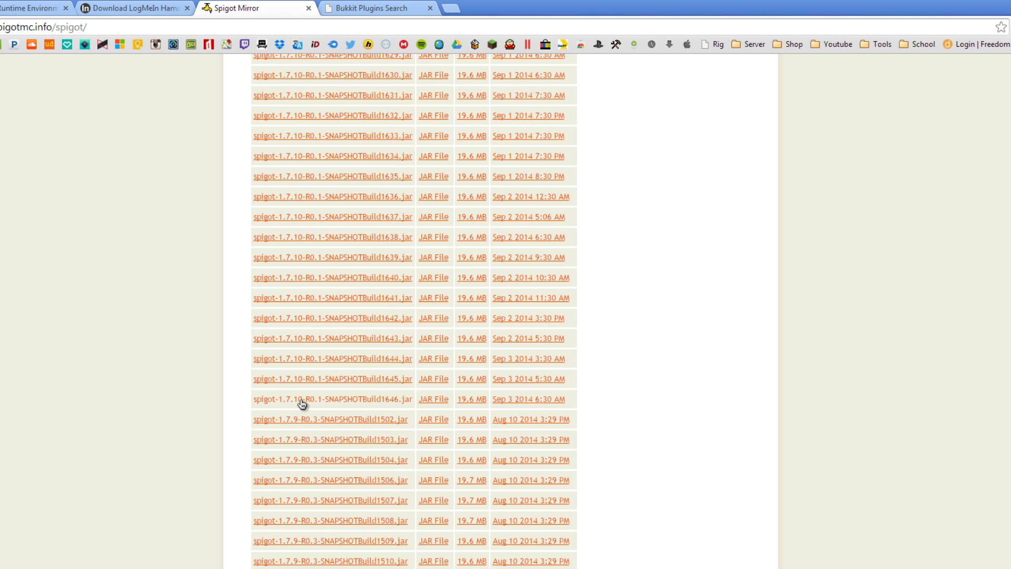
{"action": "left_click", "coordinate": [302, 400]}
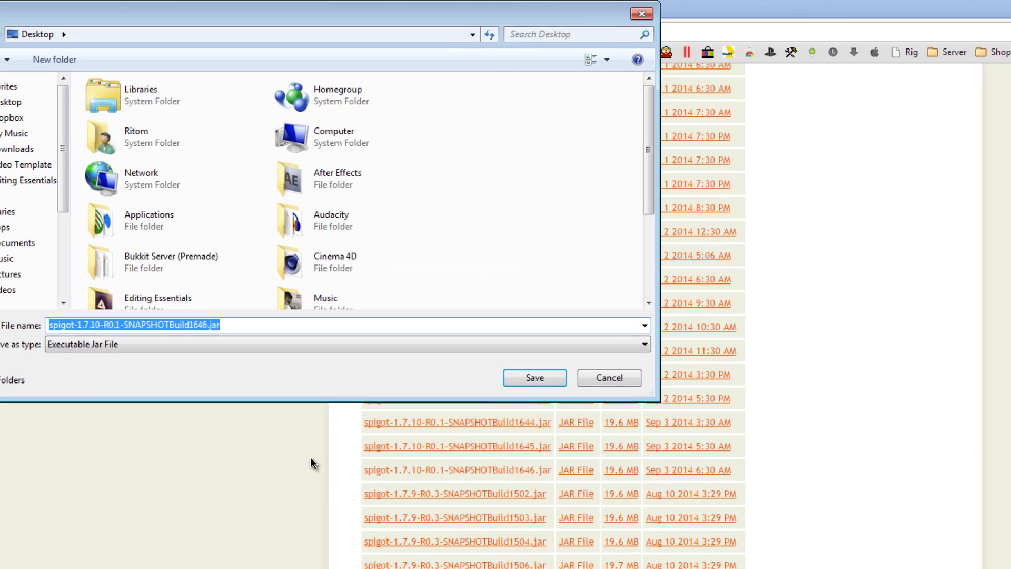
Rename the Build1646 download to craftbukkit.jar and save it to the Desktop.
{"action": "left_click", "coordinate": [209, 325]}
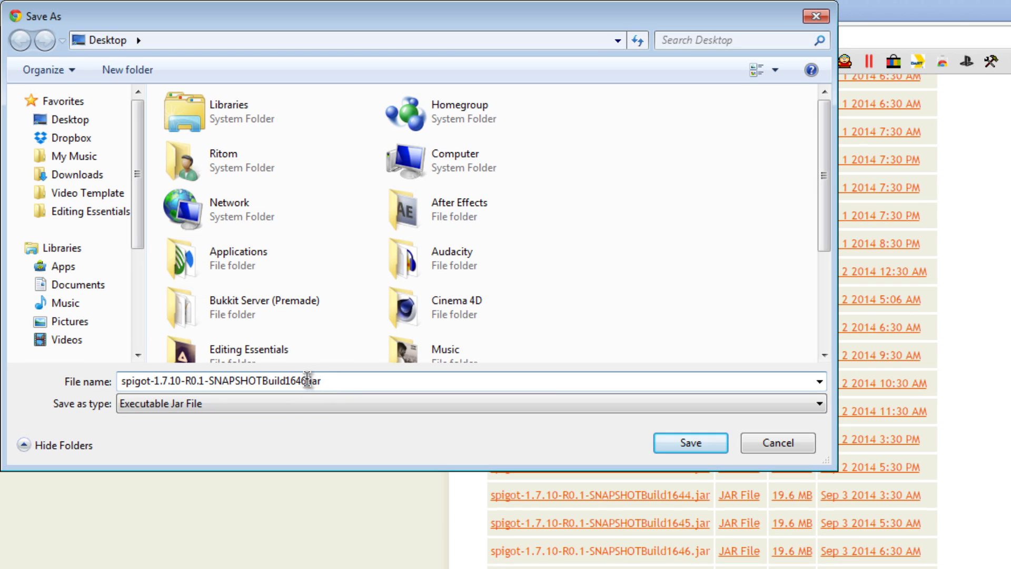
{"action": "left_click_drag", "start_coordinate": [306, 380], "coordinate": [120, 387]}
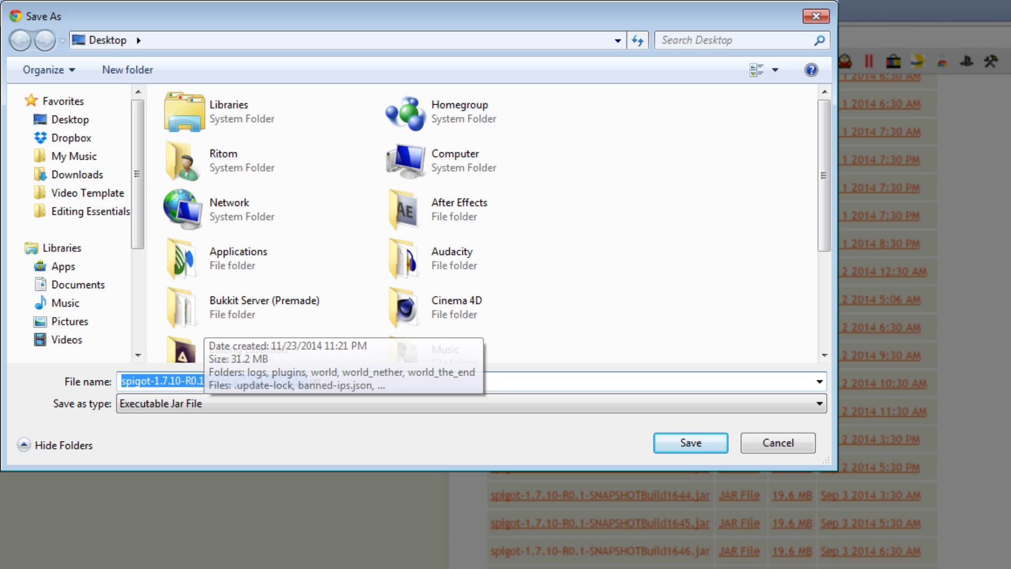
{"action": "type", "text": "c"}
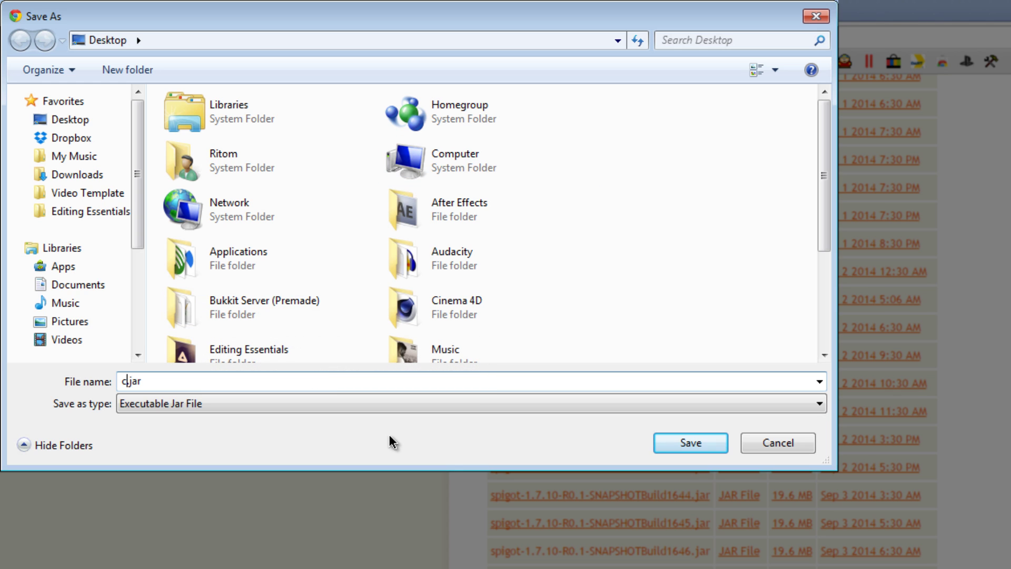
{"action": "type", "text": "raftbukkit"}
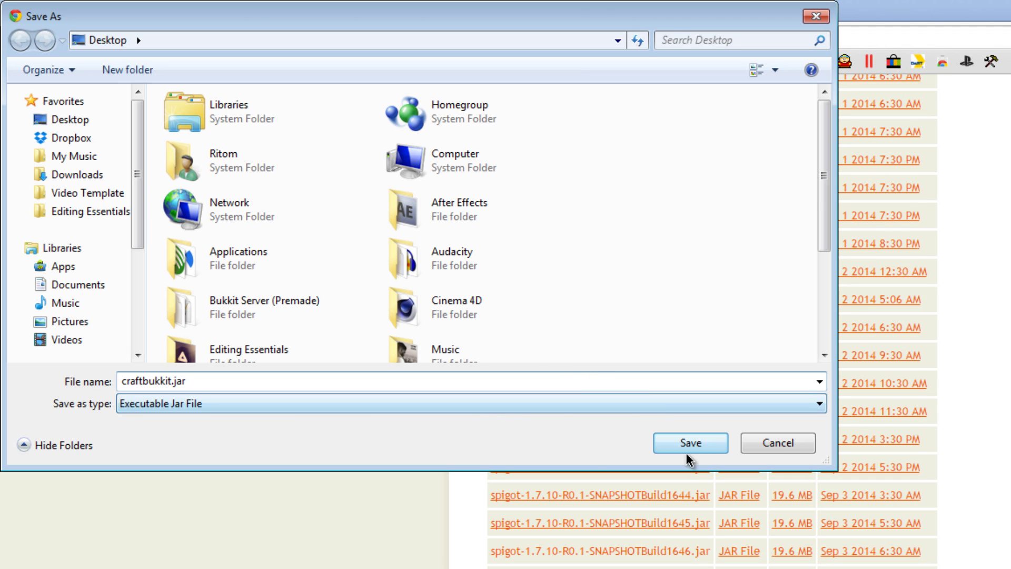
{"action": "left_click", "coordinate": [690, 443]}
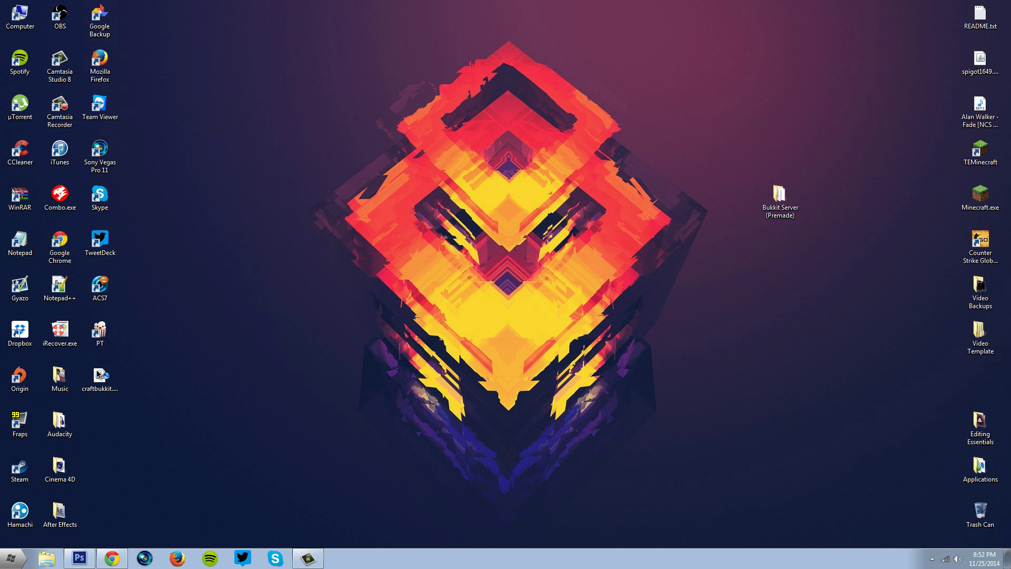
Open the Bukkit Server (Premade) folder and arrange it beside the new craftbukkit.jar.
{"action": "left_click_drag", "start_coordinate": [98, 374], "coordinate": [458, 284]}
{"action": "left_click", "coordinate": [773, 203]}
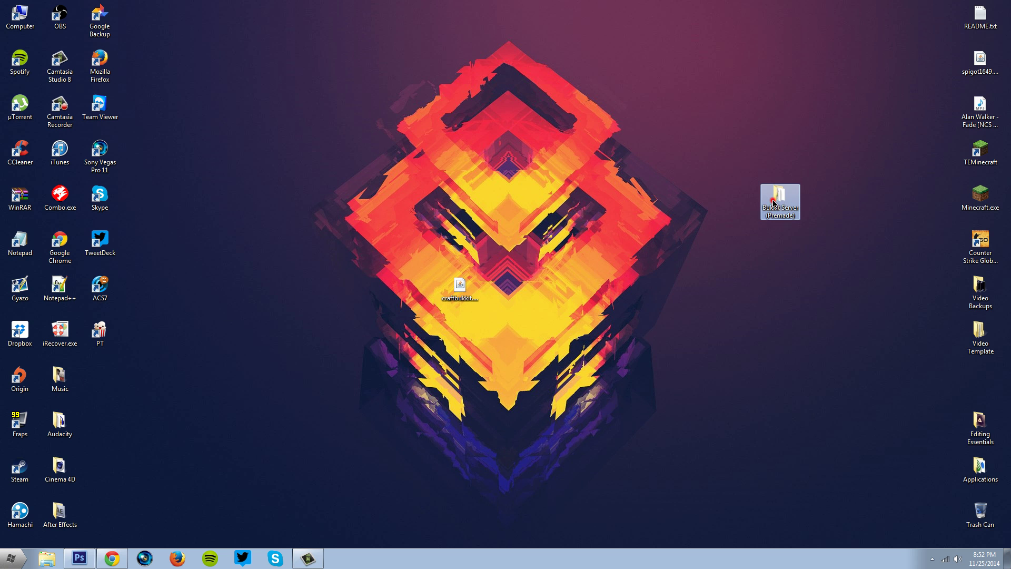
{"action": "double_click", "coordinate": [774, 203]}
{"action": "left_click_drag", "start_coordinate": [576, 109], "coordinate": [741, 135]}
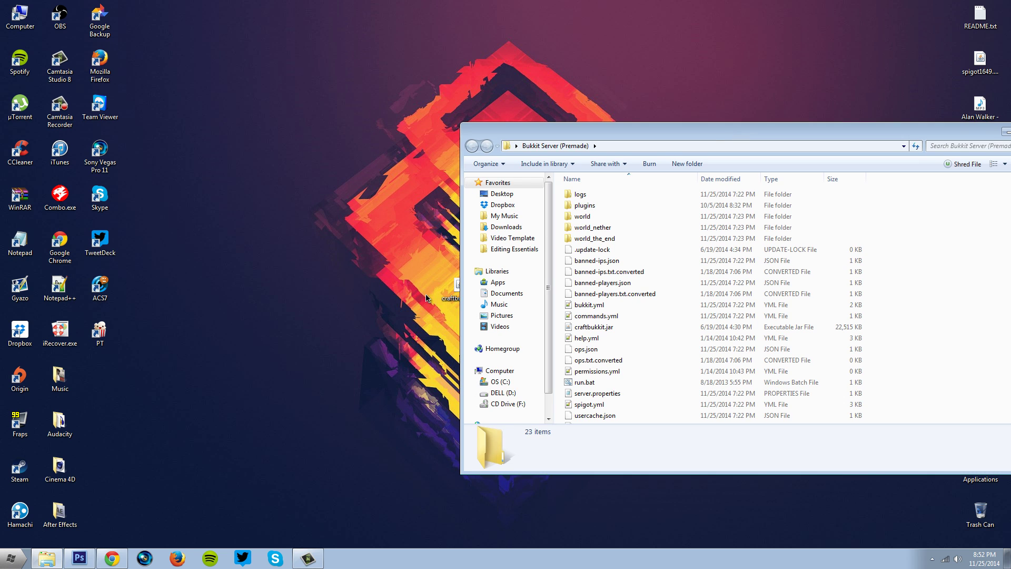
{"action": "left_click_drag", "start_coordinate": [450, 288], "coordinate": [334, 287]}
{"action": "left_click_drag", "start_coordinate": [669, 131], "coordinate": [586, 134]}
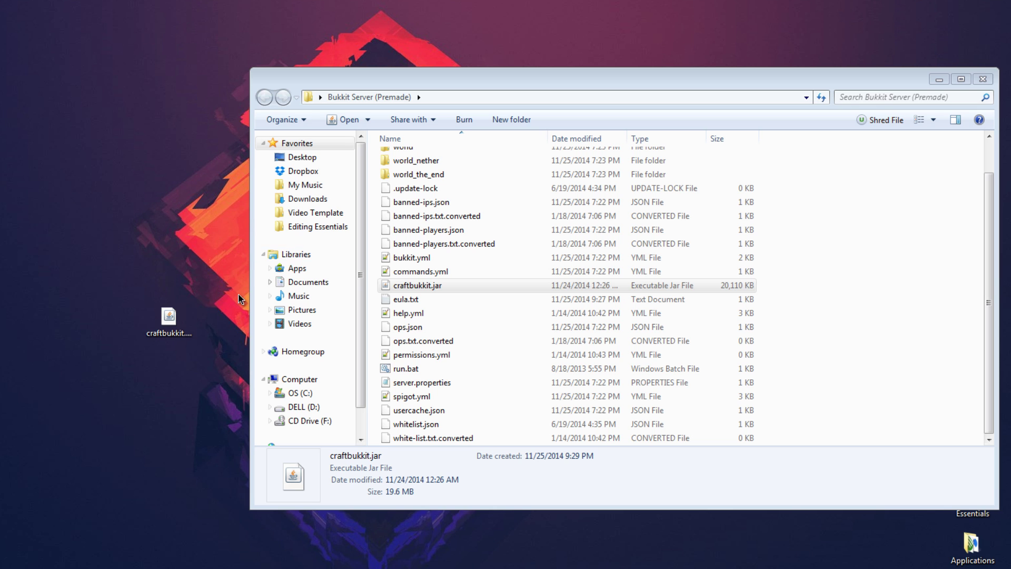
Delete the folder's old craftbukkit.jar and drag the new craftbukkit.jar into it.
{"action": "right_click", "coordinate": [410, 286]}
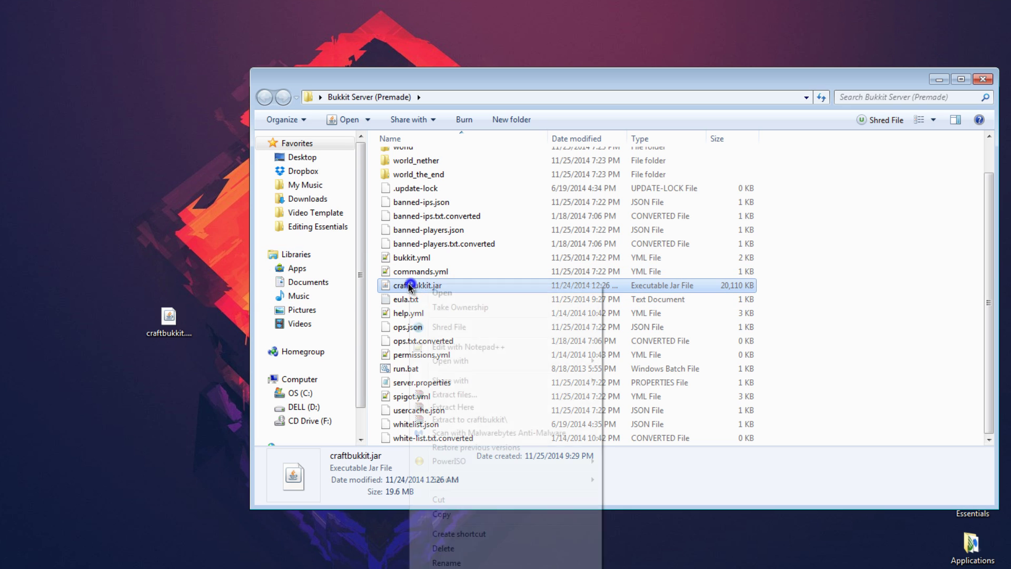
{"action": "left_click", "coordinate": [444, 548]}
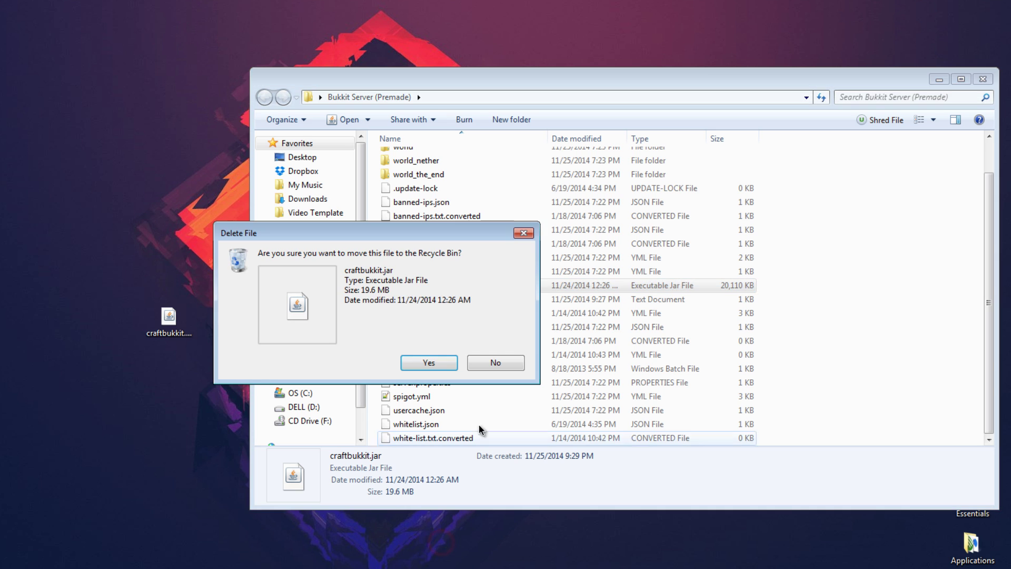
{"action": "left_click", "coordinate": [414, 366]}
{"action": "left_click", "coordinate": [169, 323]}
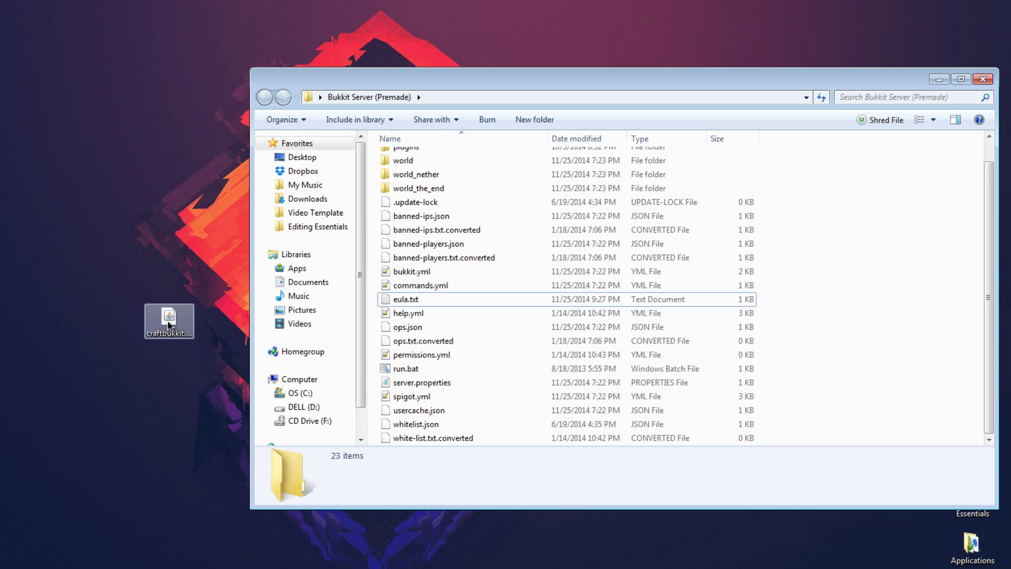
{"action": "left_click_drag", "start_coordinate": [169, 323], "coordinate": [841, 305]}
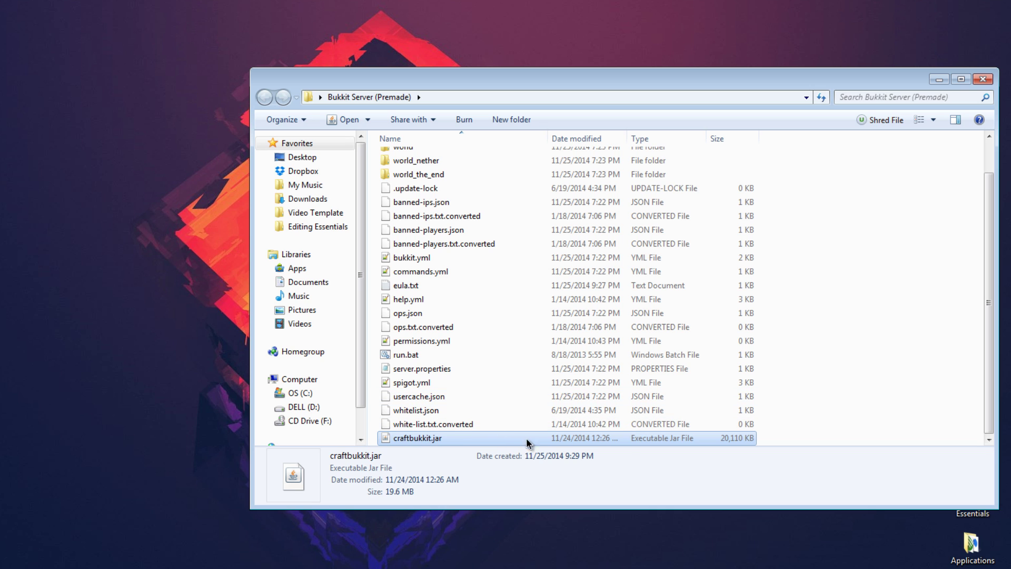
{"action": "left_click", "coordinate": [429, 354]}
Start the server with run.bat, stop it once loaded, and close the console.
{"action": "double_click", "coordinate": [405, 354]}
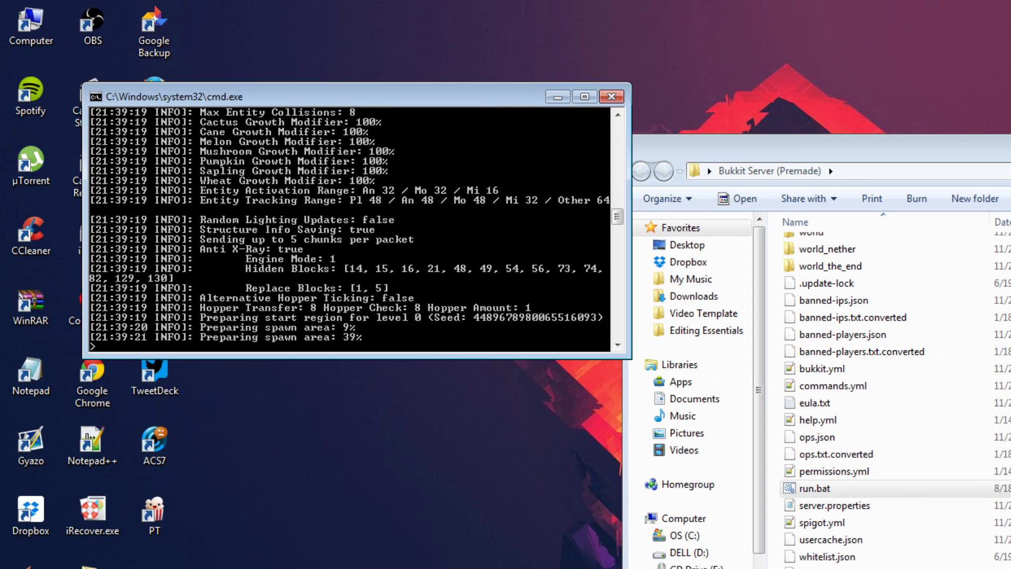
{"action": "left_click_drag", "start_coordinate": [439, 102], "coordinate": [402, 167]}
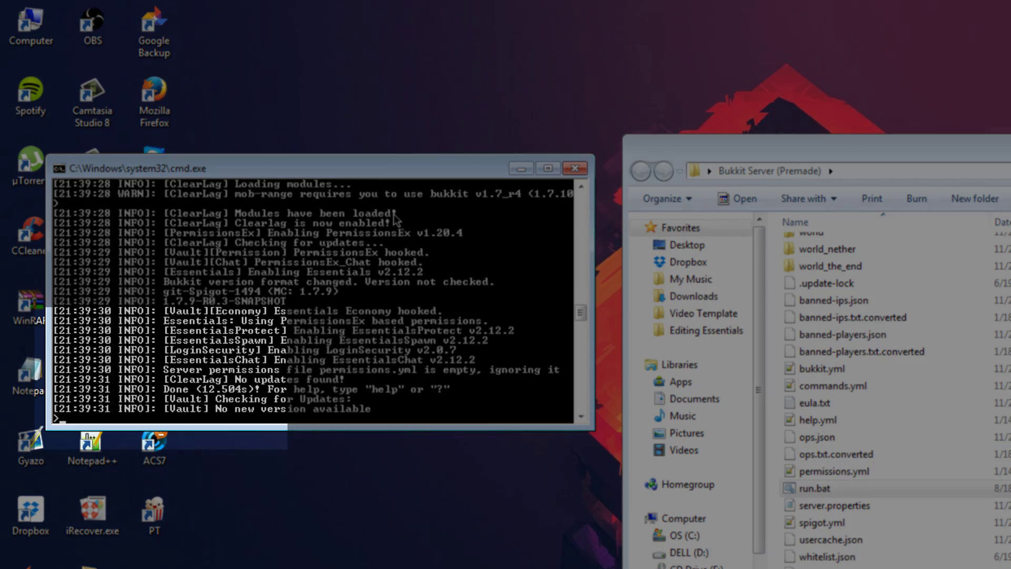
{"action": "key", "text": "Return"}
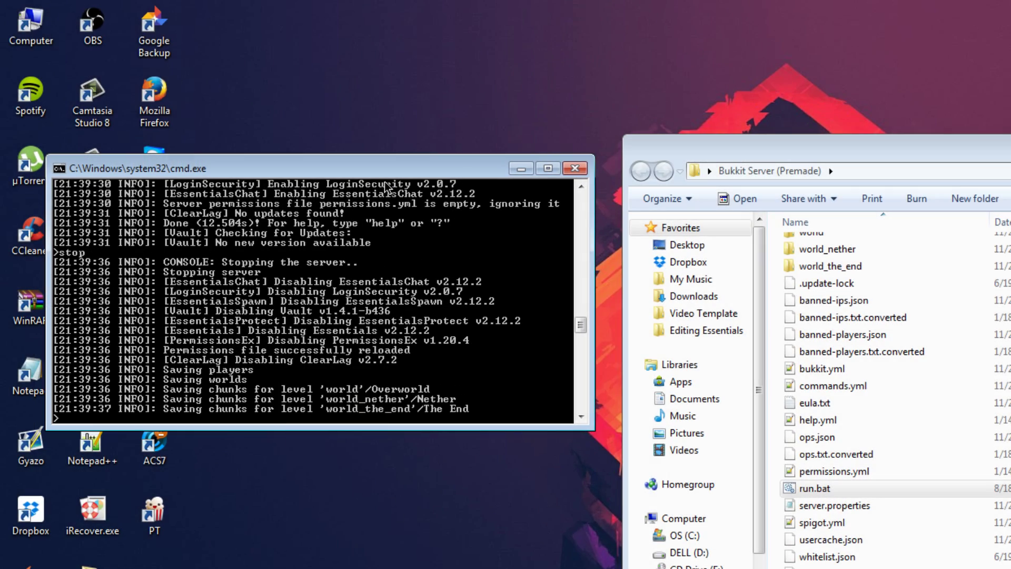
{"action": "key", "text": "Return"}
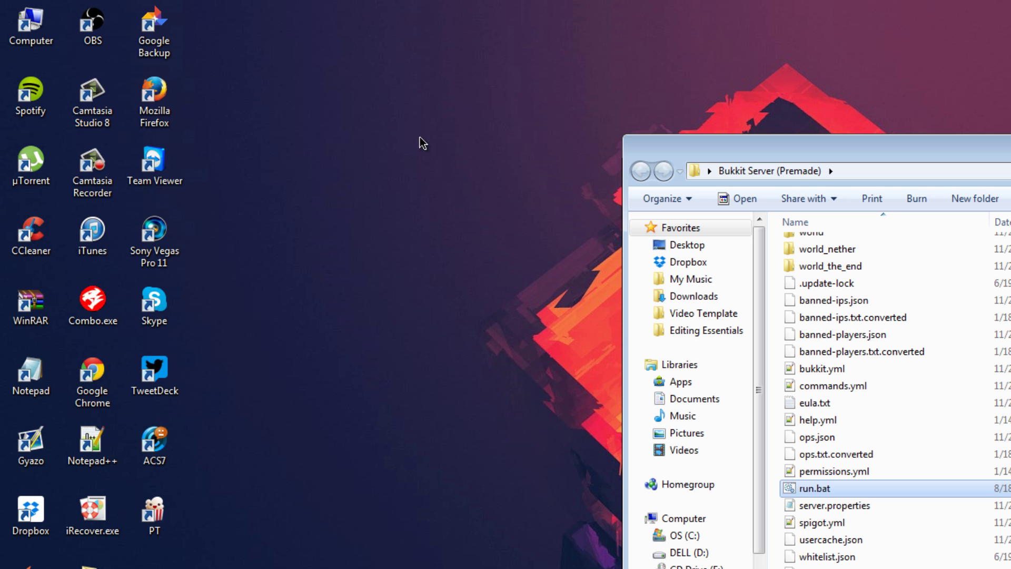
Make Notepad the default program for server.properties and open the file in it.
{"action": "left_click_drag", "start_coordinate": [877, 159], "coordinate": [718, 164]}
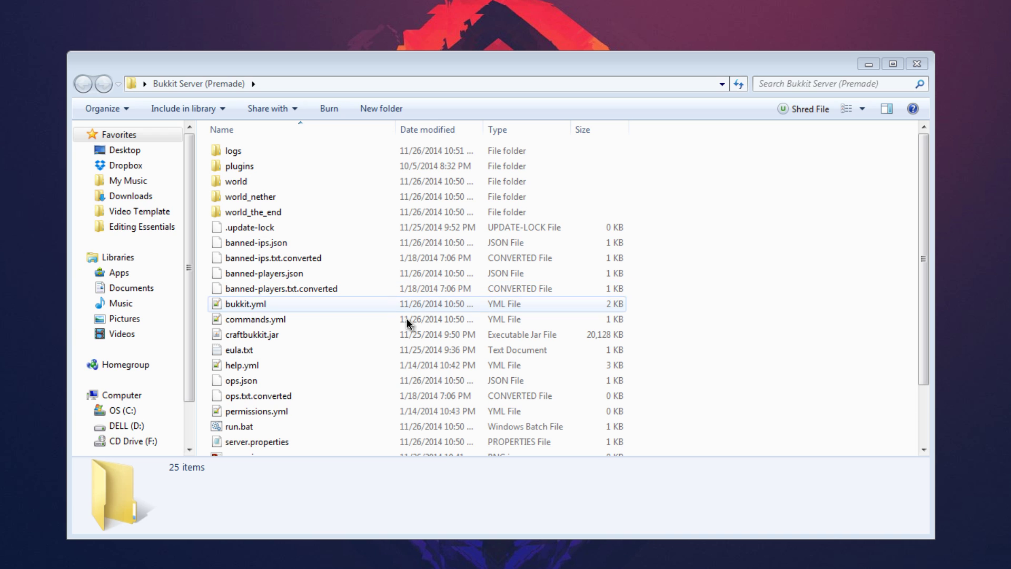
{"action": "left_click", "coordinate": [284, 352]}
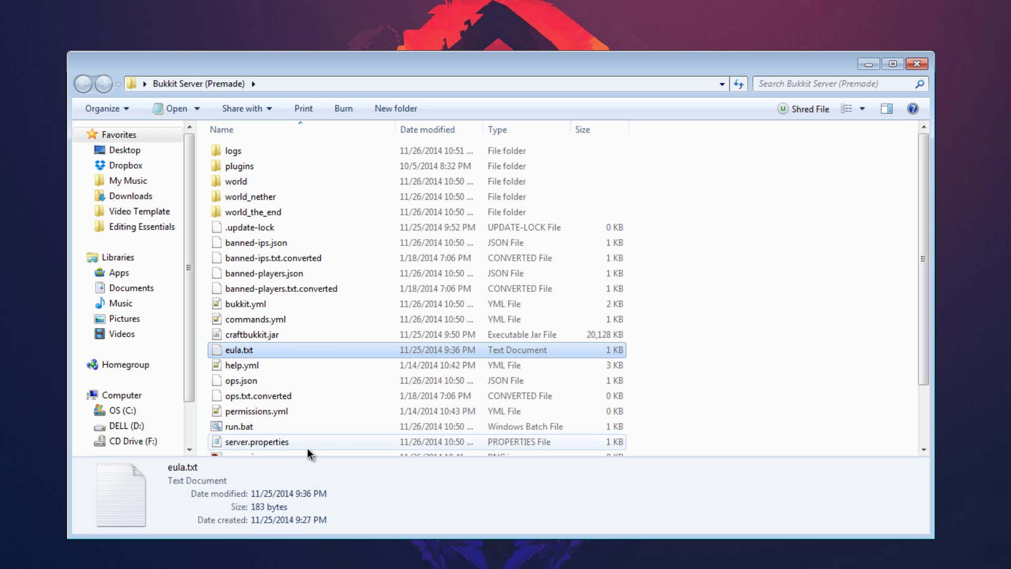
{"action": "left_click", "coordinate": [270, 443]}
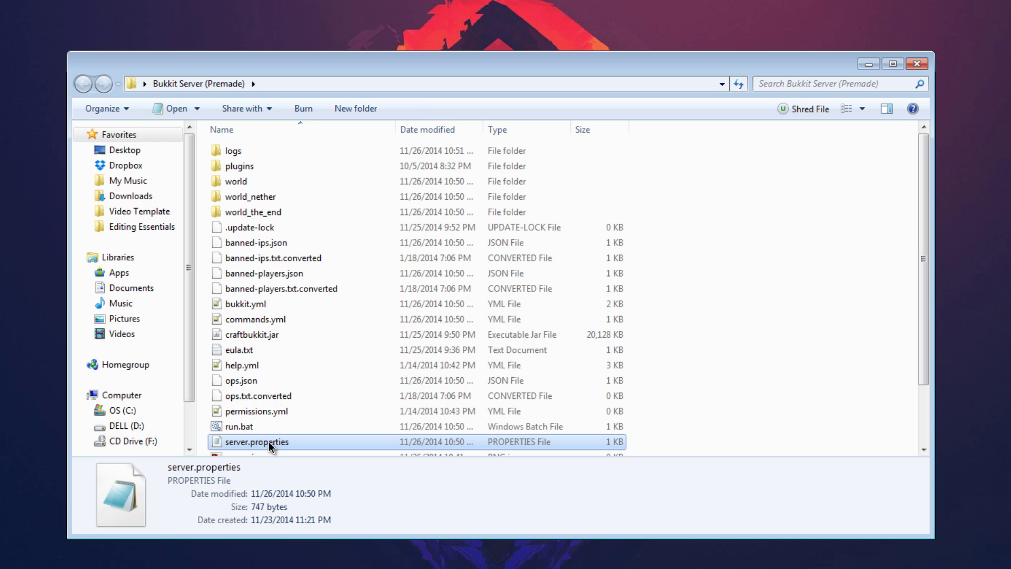
{"action": "right_click", "coordinate": [268, 442]}
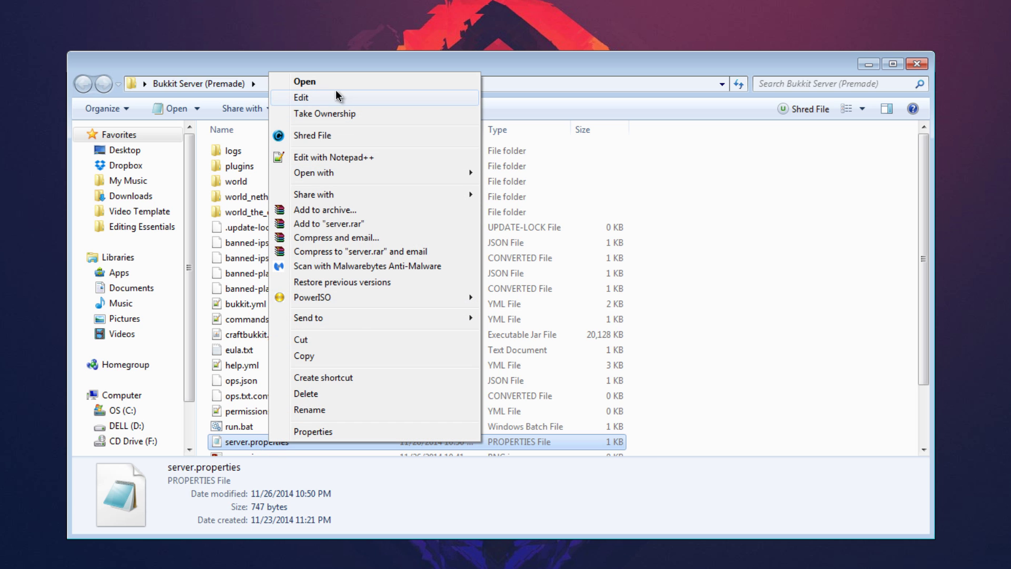
{"action": "mouse_move", "coordinate": [327, 172]}
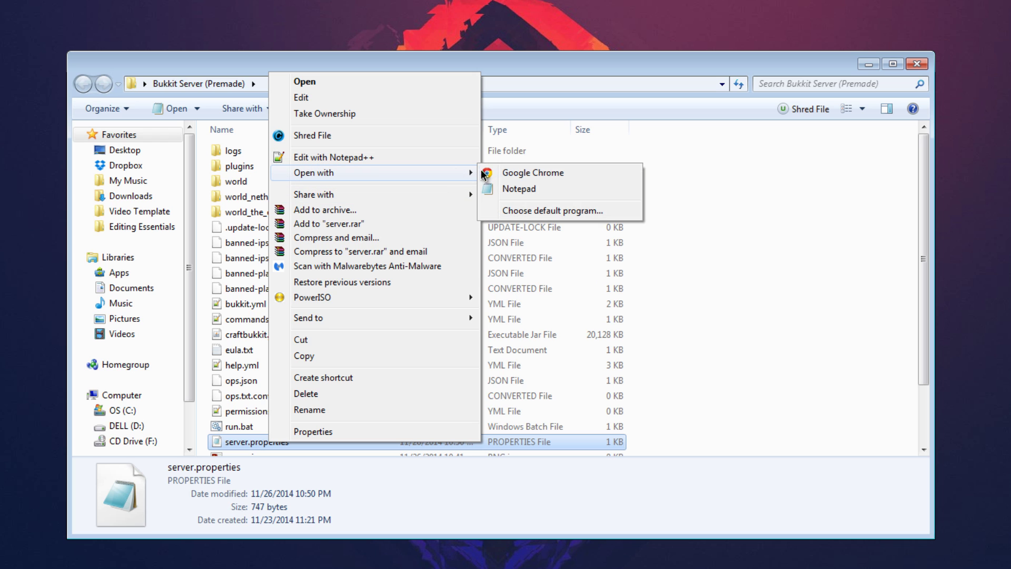
{"action": "left_click", "coordinate": [548, 210]}
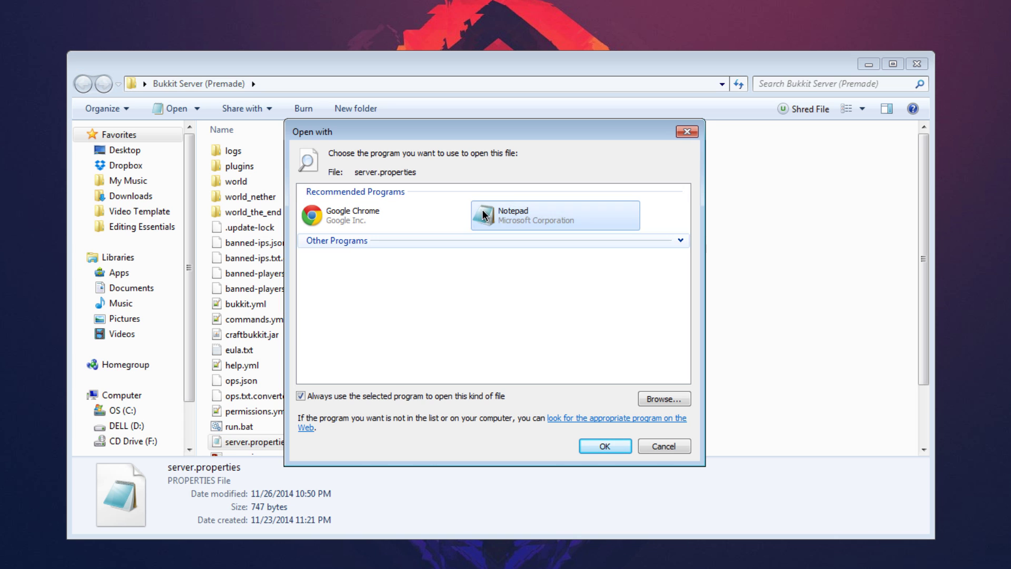
{"action": "left_click", "coordinate": [605, 447]}
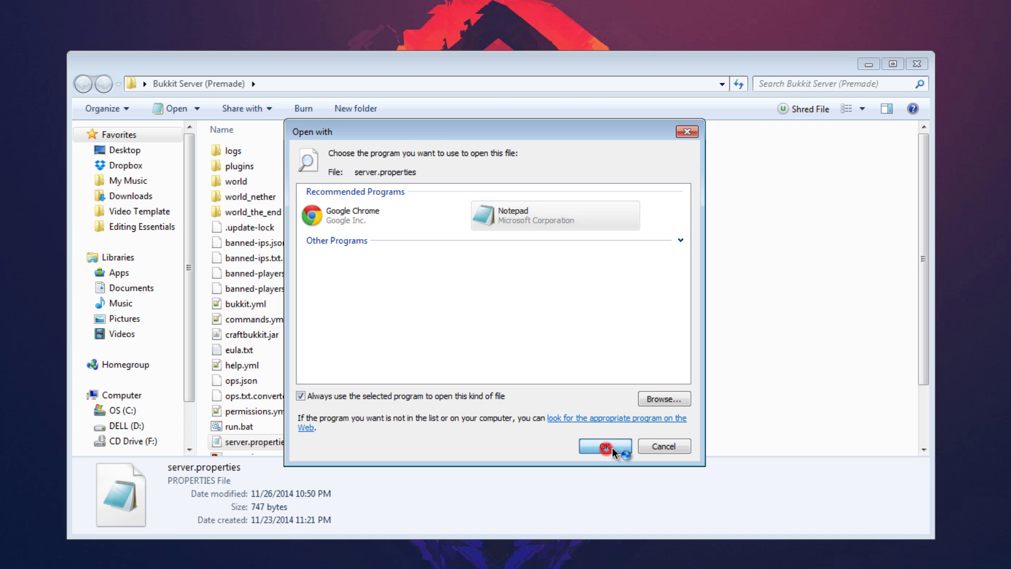
Reposition Notepad over the folder and read the server.properties settings from op-permission-level down to level-type.
{"action": "left_click_drag", "start_coordinate": [591, 178], "coordinate": [625, 172]}
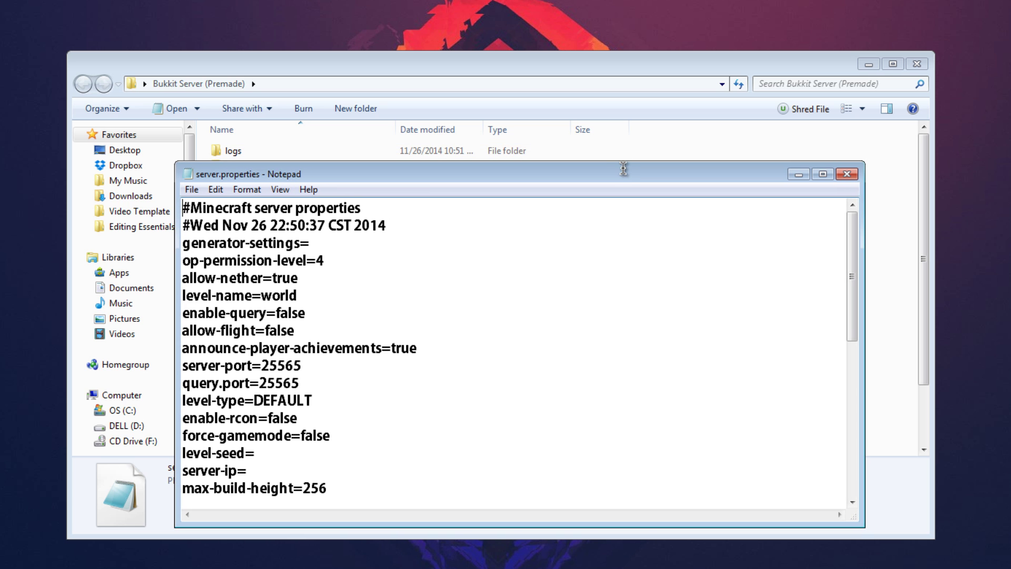
{"action": "scroll", "coordinate": [625, 173], "scroll_direction": "down", "scroll_amount": 5}
{"action": "scroll", "coordinate": [625, 173], "scroll_direction": "up", "scroll_amount": 5}
{"action": "left_click_drag", "start_coordinate": [623, 174], "coordinate": [620, 142]}
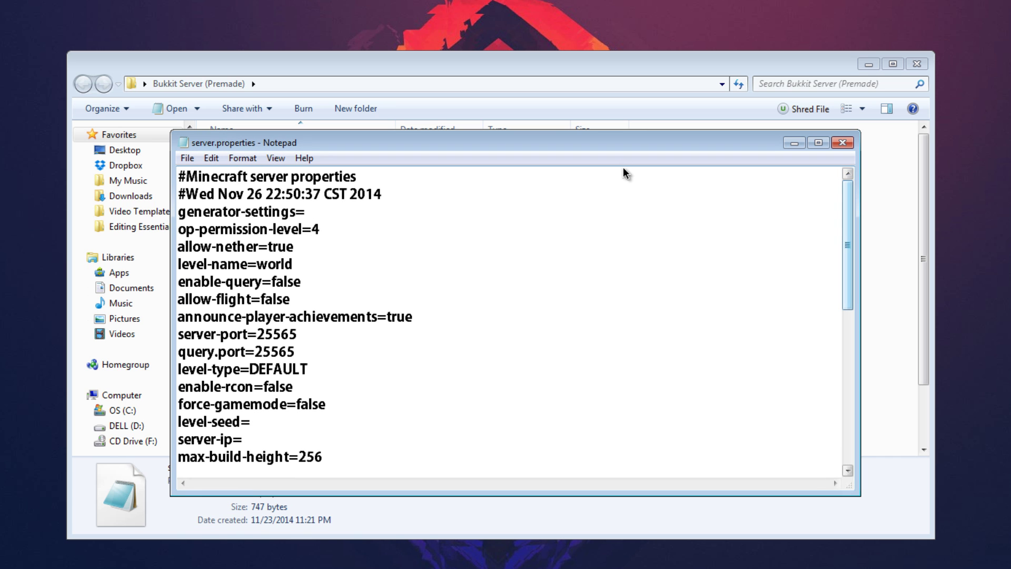
{"action": "scroll", "coordinate": [624, 170], "scroll_direction": "down", "scroll_amount": 2}
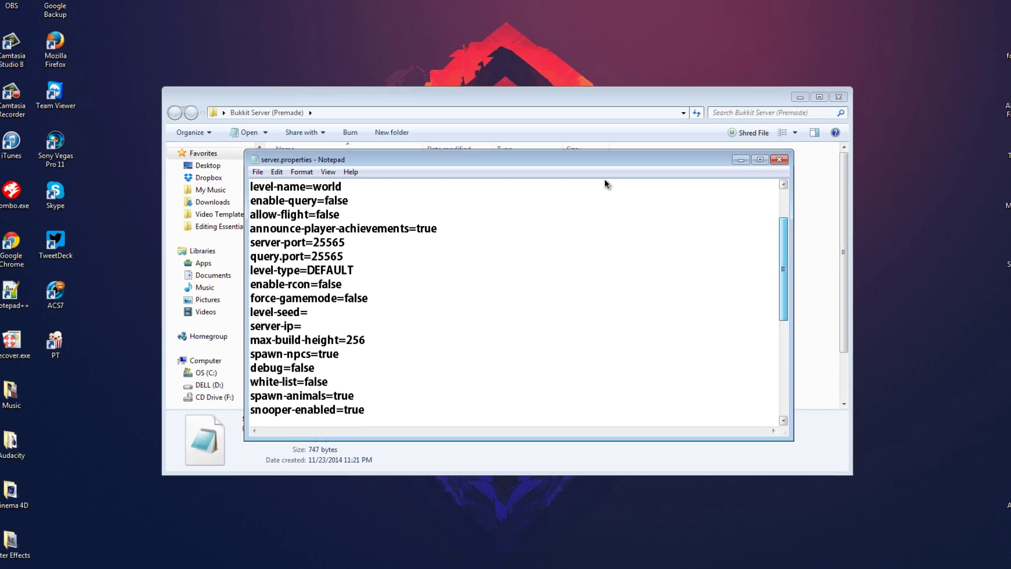
{"action": "scroll", "coordinate": [605, 180], "scroll_direction": "up", "scroll_amount": 2}
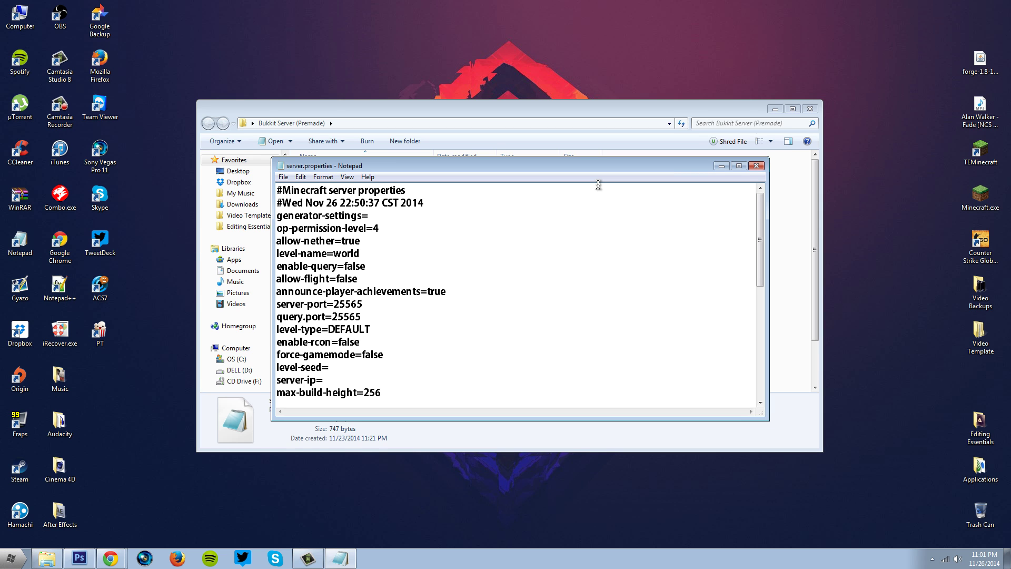
{"action": "key", "text": "Down"}
{"action": "key", "text": "Down"}
{"action": "key", "text": "Down"}
{"action": "key", "text": "End"}
{"action": "key", "text": "shift+Down"}
{"action": "key", "text": "shift+Down"}
{"action": "key", "text": "shift+Down"}
{"action": "key", "text": "shift+Down"}
{"action": "key", "text": "shift+Down"}
{"action": "key", "text": "shift+Down"}
{"action": "key", "text": "shift+Down"}
{"action": "key", "text": "shift+Down"}
{"action": "key", "text": "Up"}
{"action": "scroll", "coordinate": [599, 184], "scroll_direction": "down", "scroll_amount": 3}
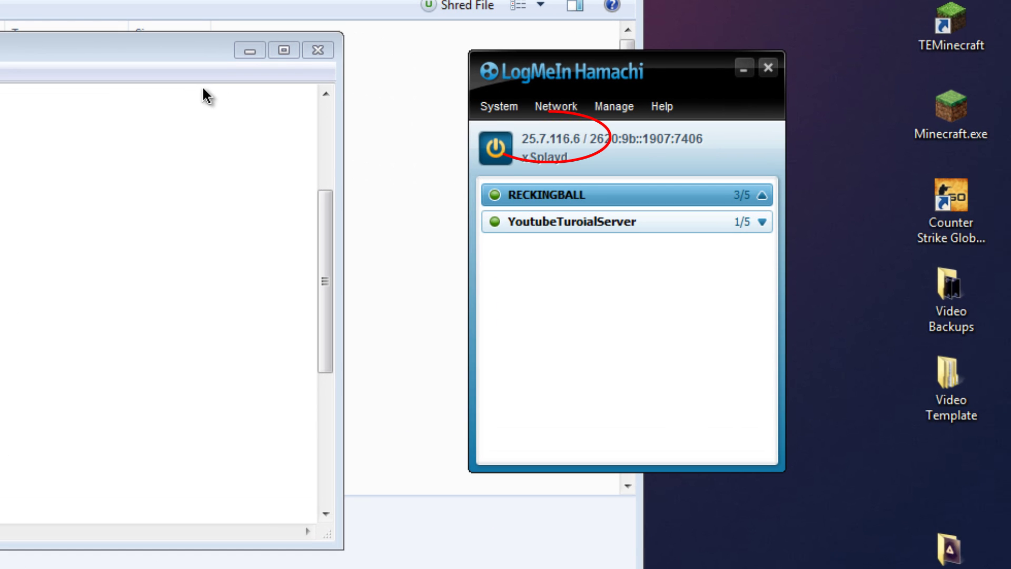
Copy this computer's Hamachi IPv4 address, 25.7.116.6.
{"action": "key", "text": "shift+F10"}
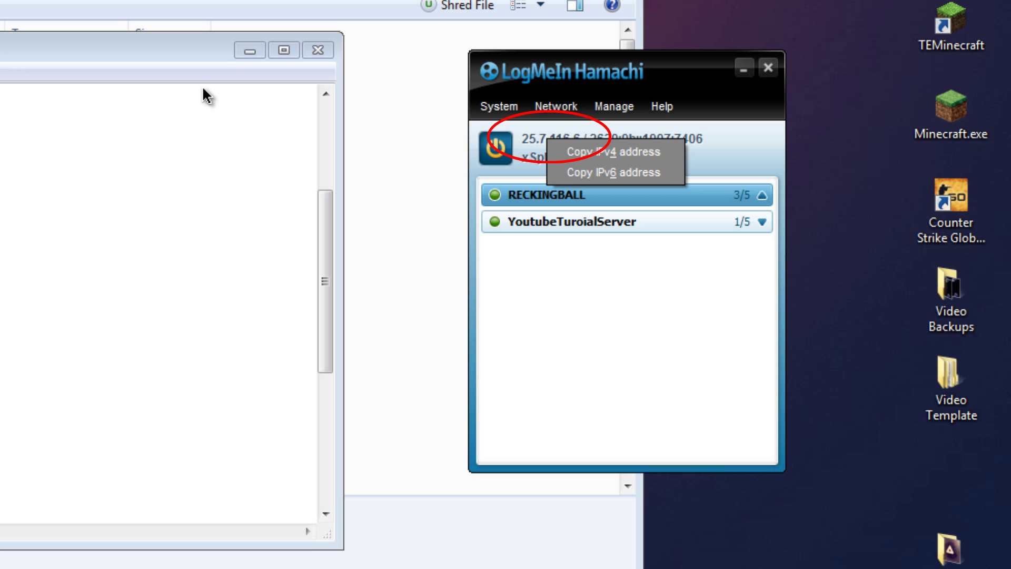
{"action": "key", "text": "Down"}
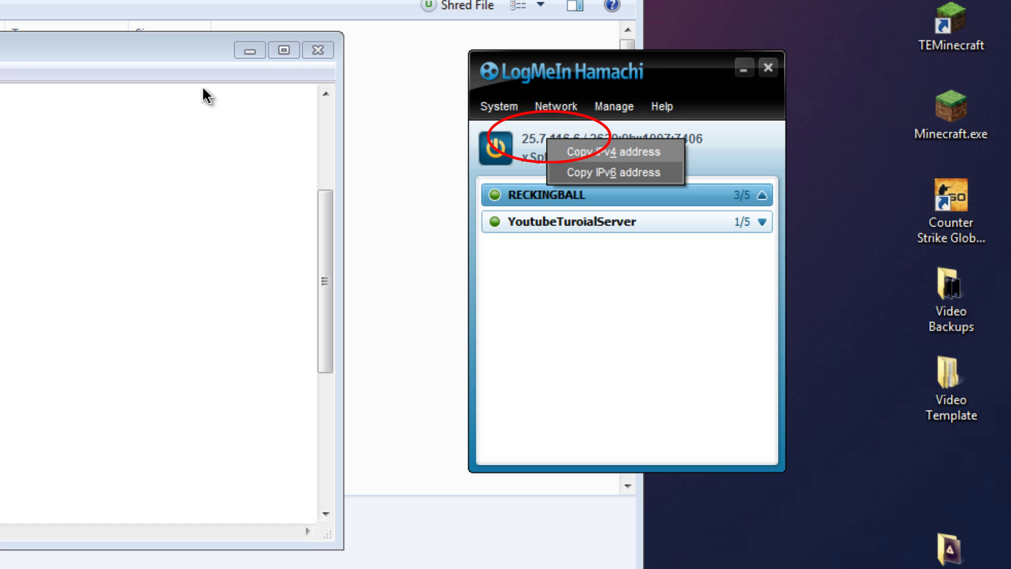
{"action": "key", "text": "Return"}
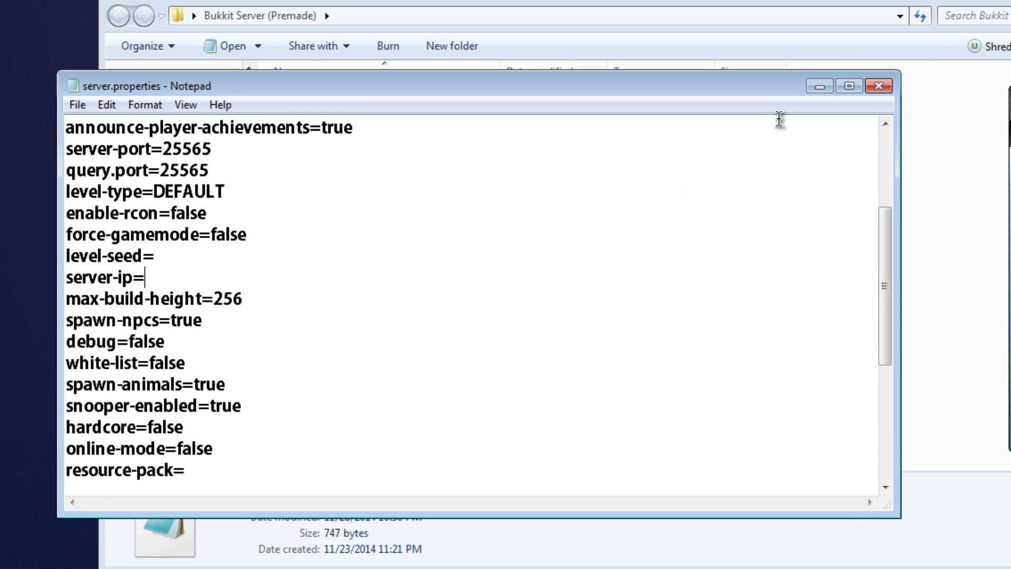
Paste 25.7.116.6 after server-ip=, then select the max-players value 10.
{"action": "type", "text": "25.7.116.6"}
{"action": "key", "text": "shift+F10"}
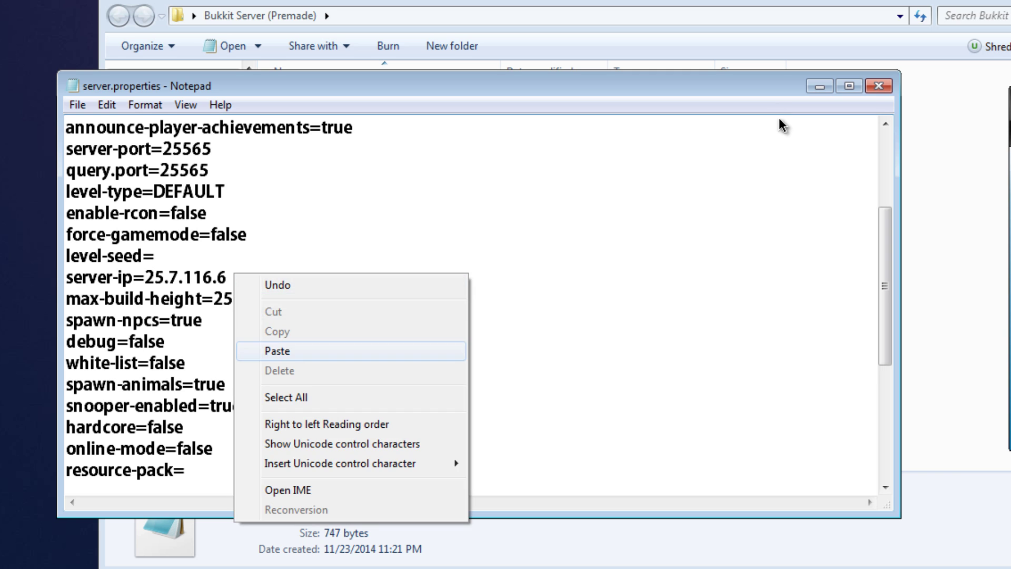
{"action": "key", "text": "Escape"}
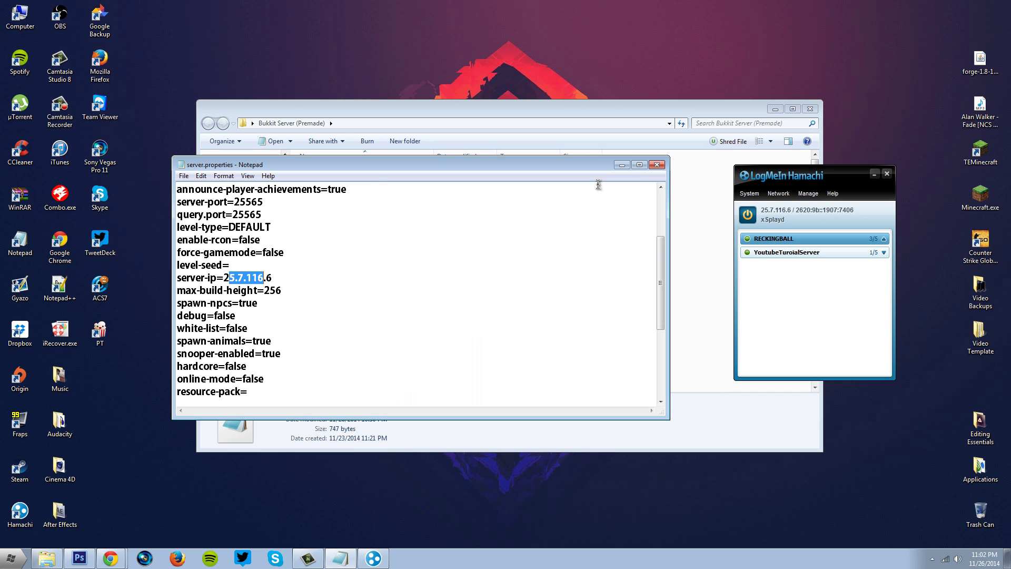
{"action": "key", "text": "End"}
{"action": "key", "text": "Page_Down"}
{"action": "key", "text": "Down"}
{"action": "key", "text": "shift+End"}
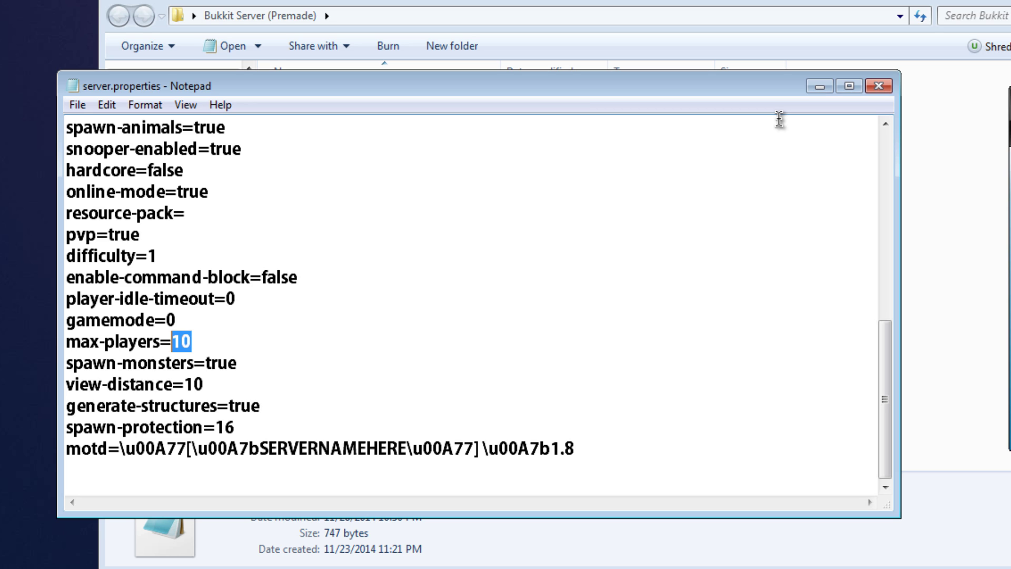
Set max-players to 10 in server.properties.
{"action": "key", "text": "Right"}
{"action": "key", "text": "shift+Left"}
{"action": "key", "text": "shift+Left"}
{"action": "key", "text": "Right"}
{"action": "key", "text": "shift+Left"}
{"action": "key", "text": "shift+Left"}
{"action": "type", "text": "25"}
{"action": "key", "text": "BackSpace"}
{"action": "key", "text": "BackSpace"}
{"action": "type", "text": "10"}
Replace the motd placeholder SERVERNAMEHERE with the server's own name.
{"action": "key", "text": "Down"}
{"action": "key", "text": "Down"}
{"action": "key", "text": "Down"}
{"action": "key", "text": "Down"}
{"action": "key", "text": "Home"}
{"action": "key", "text": "Right"}
{"action": "key", "text": "Right"}
{"action": "key", "text": "Right"}
{"action": "key", "text": "Right"}
{"action": "key", "text": "Left"}
{"action": "key", "text": "Left"}
{"action": "key", "text": "Left"}
{"action": "key", "text": "shift+Right"}
{"action": "key", "text": "shift+Right"}
{"action": "key", "text": "shift+Right"}
{"action": "key", "text": "shift+Right"}
{"action": "key", "text": "shift+Right"}
{"action": "key", "text": "shift+Right"}
{"action": "key", "text": "shift+Right"}
{"action": "key", "text": "shift+Right"}
{"action": "key", "text": "shift+Right"}
{"action": "key", "text": "shift+Right"}
{"action": "key", "text": "shift+Right"}
{"action": "key", "text": "shift+Right"}
{"action": "key", "text": "shift+Right"}
{"action": "key", "text": "shift+Right"}
{"action": "key", "text": "shift+Right"}
{"action": "key", "text": "shift+Right"}
{"action": "key", "text": "shift+Right"}
{"action": "key", "text": "shift+Right"}
{"action": "key", "text": "shift+Right"}
{"action": "key", "text": "shift+Right"}
{"action": "key", "text": "shift+Right"}
{"action": "key", "text": "shift+Right"}
{"action": "key", "text": "shift+Right"}
{"action": "key", "text": "Right"}
{"action": "key", "text": "shift+Right"}
{"action": "key", "text": "shift+Right"}
{"action": "key", "text": "shift+Right"}
{"action": "key", "text": "shift+Right"}
{"action": "key", "text": "shift+Right"}
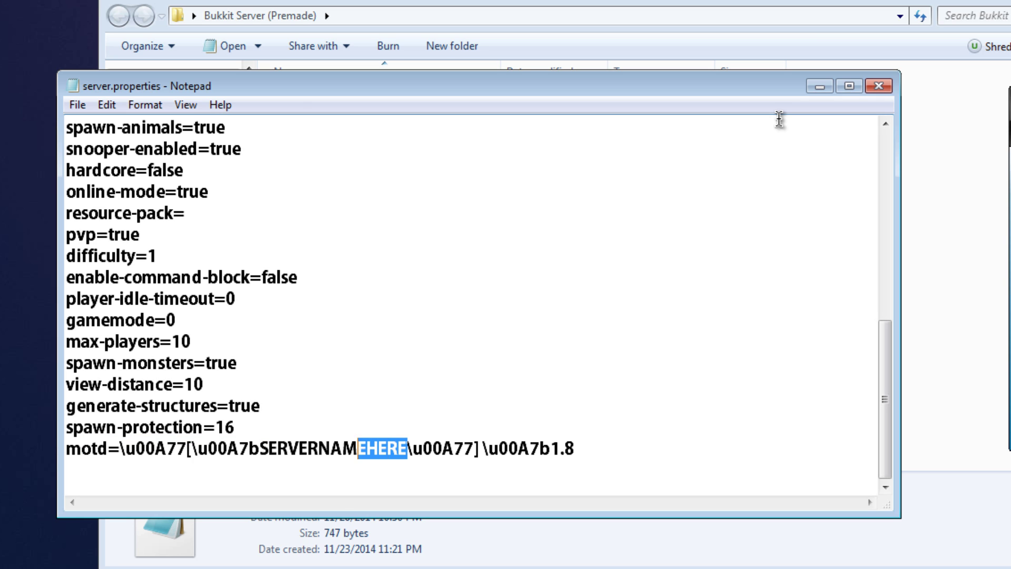
{"action": "key", "text": "shift+Left"}
{"action": "key", "text": "shift+Left"}
{"action": "key", "text": "shift+Left"}
{"action": "key", "text": "shift+Left"}
{"action": "key", "text": "shift+Left"}
{"action": "key", "text": "shift+Left"}
{"action": "key", "text": "shift+Left"}
{"action": "key", "text": "shift+Left"}
{"action": "key", "text": "shift+Left"}
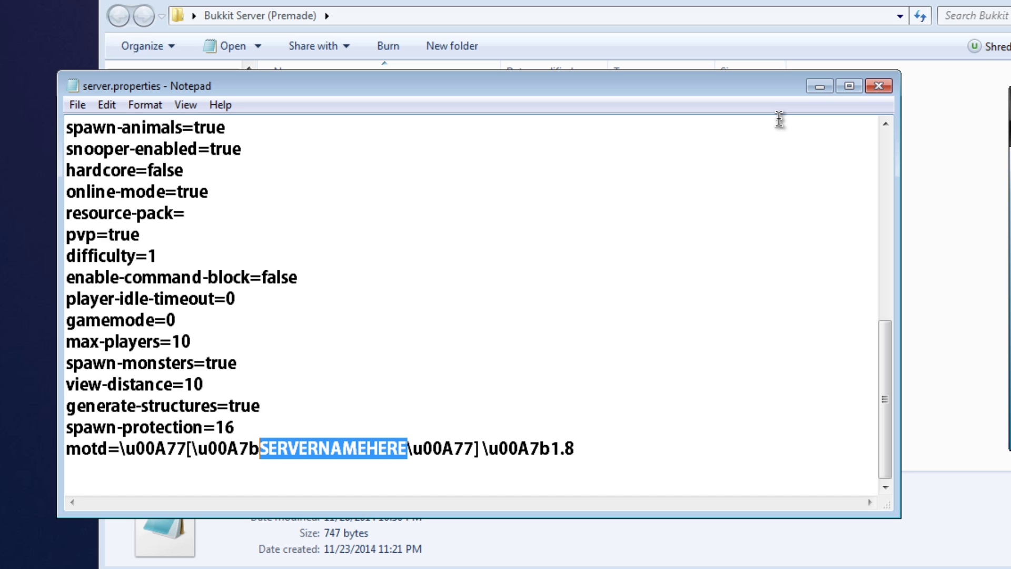
{"action": "type", "text": "Splayd's "}
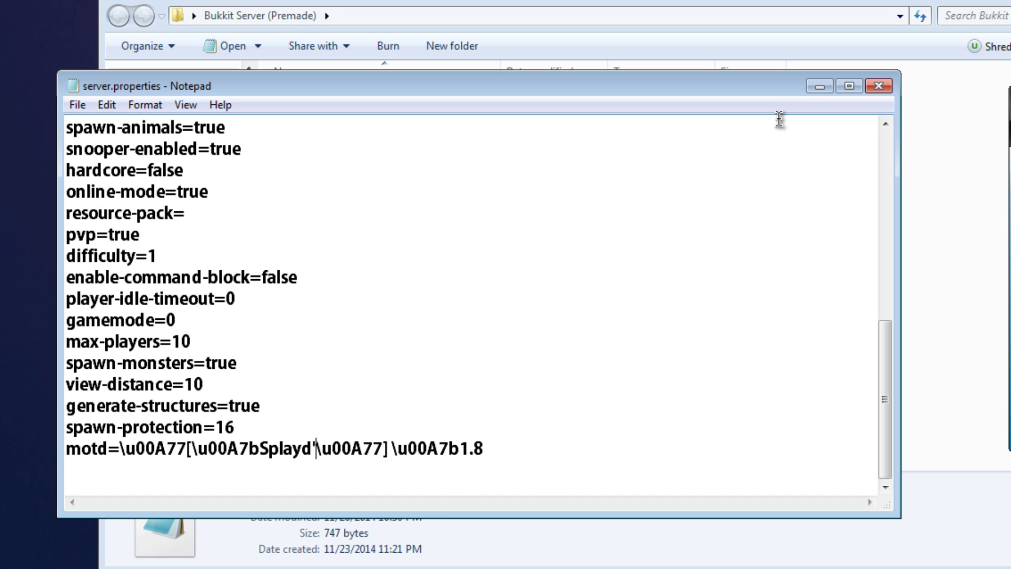
{"action": "type", "text": "Server"}
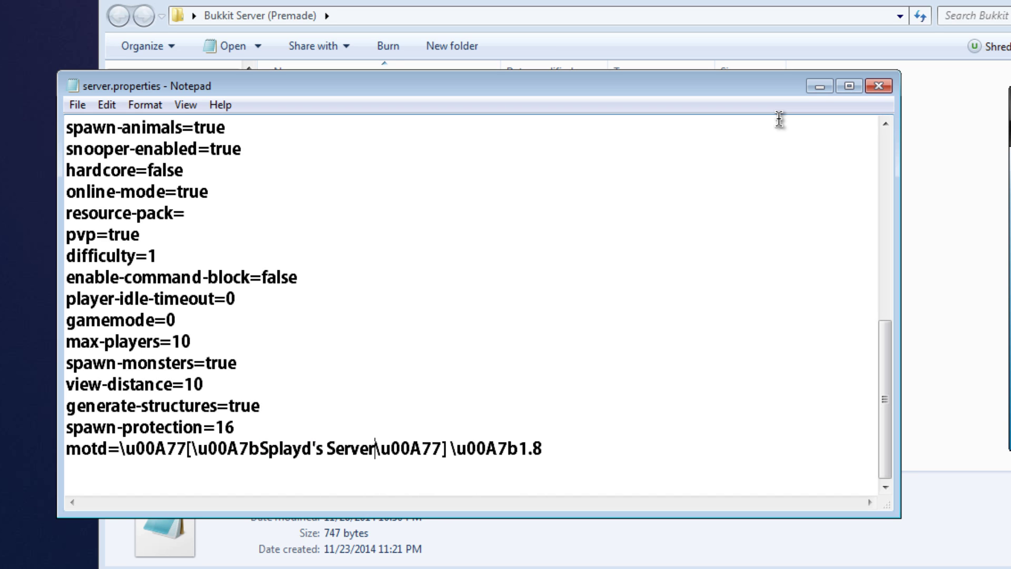
Change the motd version from 1.8 to 1.8.1, leaving the colour codes unchanged.
{"action": "key", "text": "Right"}
{"action": "key", "text": "Right"}
{"action": "key", "text": "shift+Right"}
{"action": "key", "text": "shift+Right"}
{"action": "key", "text": "shift+Right"}
{"action": "key", "text": "shift+Right"}
{"action": "key", "text": "shift+Right"}
{"action": "key", "text": "shift+Right"}
{"action": "key", "text": "shift+Right"}
{"action": "key", "text": "shift+Right"}
{"action": "key", "text": "shift+Right"}
{"action": "key", "text": "shift+Right"}
{"action": "key", "text": "shift+Right"}
{"action": "key", "text": "shift+Right"}
{"action": "key", "text": "shift+Right"}
{"action": "key", "text": "shift+Right"}
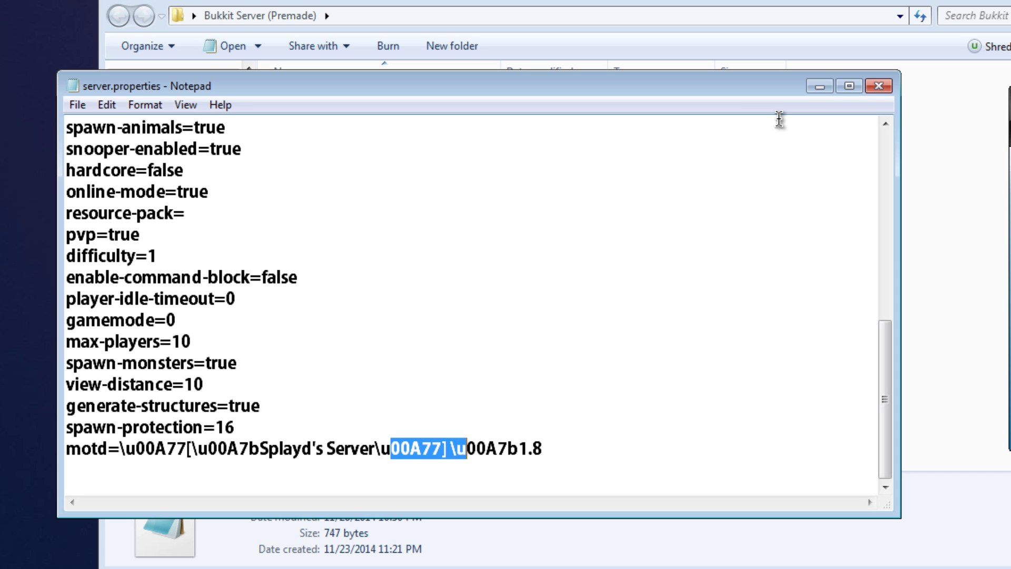
{"action": "key", "text": "shift+Left"}
{"action": "key", "text": "shift+Left"}
{"action": "key", "text": "shift+Left"}
{"action": "key", "text": "shift+Left"}
{"action": "key", "text": "shift+Left"}
{"action": "key", "text": "shift+Left"}
{"action": "key", "text": "shift+Left"}
{"action": "key", "text": "shift+Left"}
{"action": "key", "text": "shift+Right"}
{"action": "key", "text": "shift+Right"}
{"action": "key", "text": "shift+Right"}
{"action": "key", "text": "shift+Right"}
{"action": "key", "text": "shift+Right"}
{"action": "key", "text": "shift+Right"}
{"action": "key", "text": "shift+Right"}
{"action": "key", "text": "shift+Right"}
{"action": "key", "text": "shift+Left"}
{"action": "key", "text": "shift+Left"}
{"action": "key", "text": "shift+Left"}
{"action": "key", "text": "shift+Left"}
{"action": "key", "text": "shift+Left"}
{"action": "key", "text": "shift+Left"}
{"action": "key", "text": "shift+Left"}
{"action": "key", "text": "shift+Left"}
{"action": "key", "text": "shift+Left"}
{"action": "key", "text": "shift+Left"}
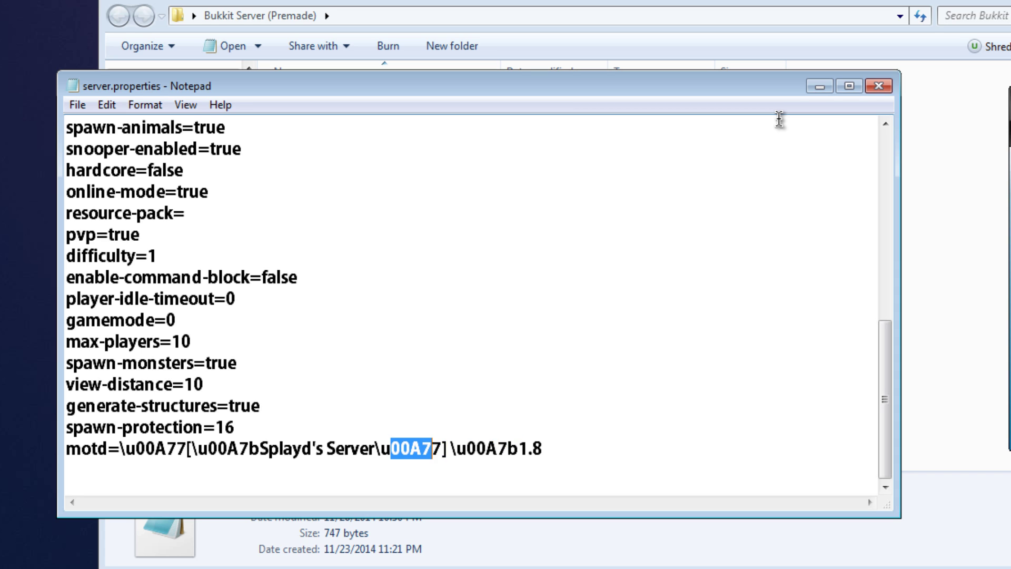
{"action": "key", "text": "shift+Right"}
{"action": "key", "text": "shift+Right"}
{"action": "key", "text": "shift+Right"}
{"action": "key", "text": "shift+Right"}
{"action": "key", "text": "shift+Right"}
{"action": "key", "text": "shift+Right"}
{"action": "key", "text": "shift+Right"}
{"action": "key", "text": "shift+Right"}
{"action": "key", "text": "shift+Right"}
{"action": "key", "text": "shift+Right"}
{"action": "key", "text": "shift+Left"}
{"action": "key", "text": "shift+Left"}
{"action": "key", "text": "shift+Left"}
{"action": "key", "text": "shift+Left"}
{"action": "key", "text": "shift+Left"}
{"action": "key", "text": "shift+Left"}
{"action": "key", "text": "shift+Left"}
{"action": "key", "text": "shift+Left"}
{"action": "key", "text": "shift+Left"}
{"action": "key", "text": "shift+Left"}
{"action": "key", "text": "shift+Left"}
{"action": "key", "text": "shift+Left"}
{"action": "key", "text": "shift+Left"}
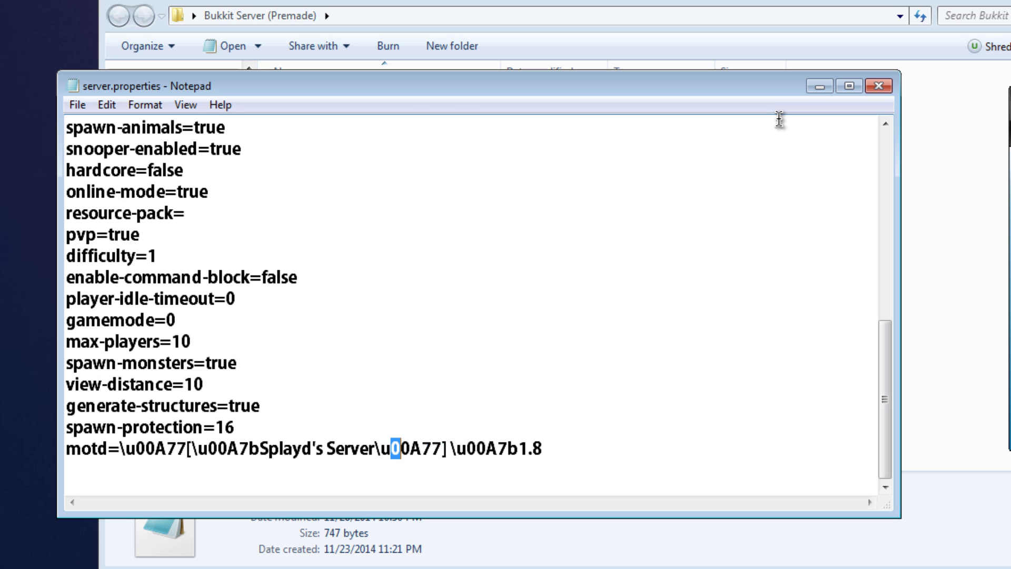
{"action": "key", "text": "shift+Right"}
{"action": "key", "text": "shift+Right"}
{"action": "key", "text": "shift+Right"}
{"action": "key", "text": "shift+Right"}
{"action": "key", "text": "shift+Right"}
{"action": "key", "text": "shift+Right"}
{"action": "key", "text": "shift+Right"}
{"action": "key", "text": "Right"}
{"action": "key", "text": "shift+Right"}
{"action": "key", "text": "shift+Right"}
{"action": "key", "text": "shift+Right"}
{"action": "key", "text": "shift+Right"}
{"action": "key", "text": "shift+Right"}
{"action": "key", "text": "shift+Right"}
{"action": "key", "text": "shift+Right"}
{"action": "key", "text": "shift+Right"}
{"action": "key", "text": "shift+Right"}
{"action": "key", "text": "shift+Right"}
{"action": "key", "text": "shift+Right"}
{"action": "key", "text": "shift+Right"}
{"action": "key", "text": "shift+Right"}
{"action": "key", "text": "shift+Right"}
{"action": "key", "text": "shift+Right"}
{"action": "key", "text": "shift+Right"}
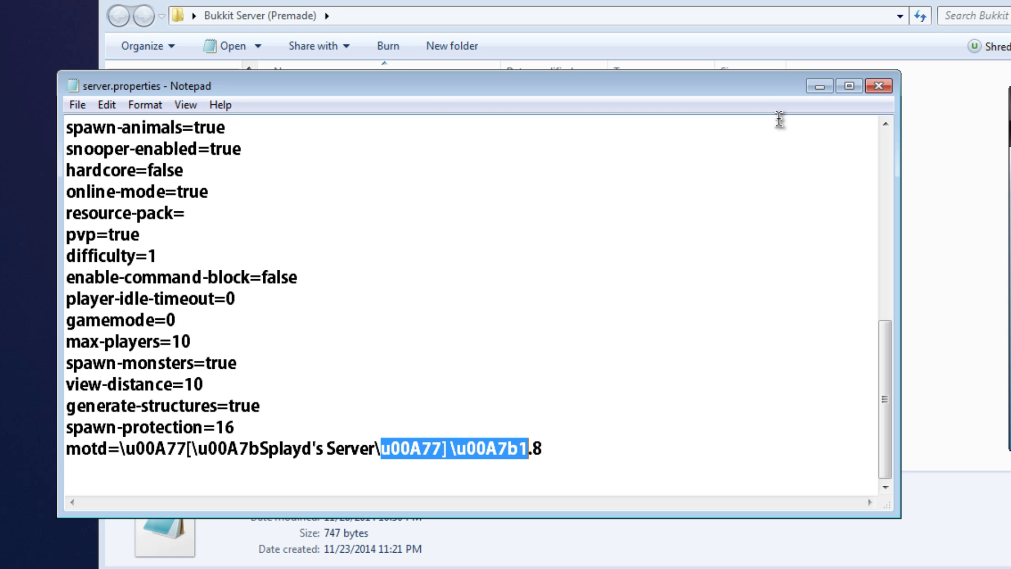
{"action": "key", "text": "shift+Left"}
{"action": "key", "text": "shift+Left"}
{"action": "key", "text": "shift+Right"}
{"action": "key", "text": "shift+Left"}
{"action": "key", "text": "shift+Left"}
{"action": "key", "text": "shift+Left"}
{"action": "key", "text": "shift+Left"}
{"action": "key", "text": "shift+Left"}
{"action": "key", "text": "shift+Left"}
{"action": "key", "text": "shift+Left"}
{"action": "key", "text": "shift+Left"}
{"action": "key", "text": "shift+Left"}
{"action": "key", "text": "shift+Left"}
{"action": "key", "text": "shift+Left"}
{"action": "key", "text": "shift+Left"}
{"action": "key", "text": "shift+Left"}
{"action": "key", "text": "shift+Left"}
{"action": "key", "text": "shift+Left"}
{"action": "key", "text": "shift+Left"}
{"action": "key", "text": "shift+Left"}
{"action": "key", "text": "shift+Left"}
{"action": "key", "text": "shift+Left"}
{"action": "key", "text": "shift+Left"}
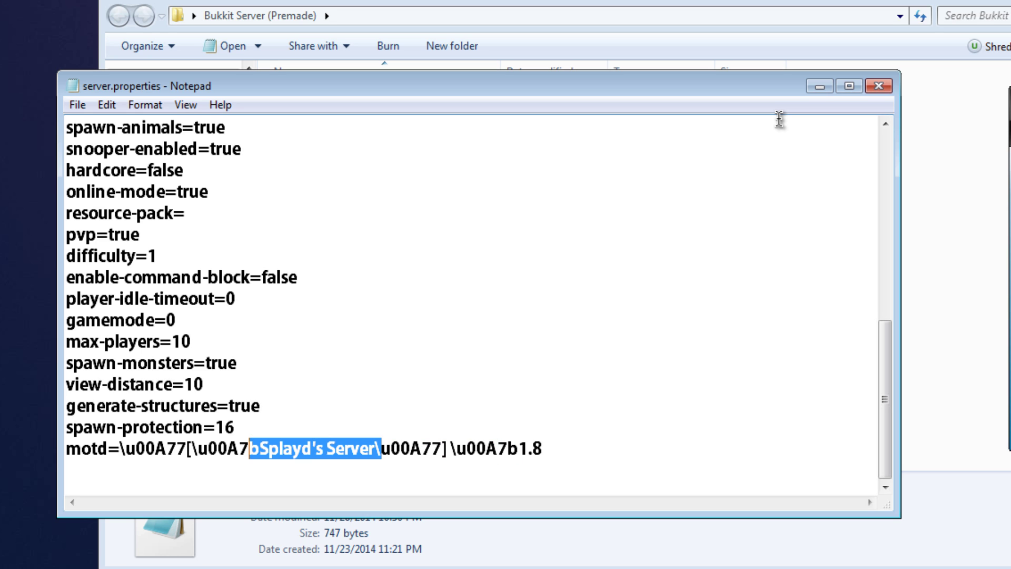
{"action": "key", "text": "shift+Up"}
{"action": "key", "text": "shift+Left"}
{"action": "key", "text": "shift+Left"}
{"action": "key", "text": "shift+Left"}
{"action": "key", "text": "shift+Left"}
{"action": "key", "text": "shift+Left"}
{"action": "key", "text": "shift+Left"}
{"action": "key", "text": "shift+Left"}
{"action": "key", "text": "shift+Left"}
{"action": "key", "text": "shift+Left"}
{"action": "key", "text": "shift+Left"}
{"action": "key", "text": "shift+Down"}
{"action": "key", "text": "shift+Right"}
{"action": "key", "text": "shift+Right"}
{"action": "key", "text": "shift+Right"}
{"action": "key", "text": "shift+Right"}
{"action": "key", "text": "shift+Right"}
{"action": "key", "text": "shift+Right"}
{"action": "key", "text": "shift+Right"}
{"action": "key", "text": "shift+Right"}
{"action": "key", "text": "shift+Right"}
{"action": "key", "text": "shift+Right"}
{"action": "key", "text": "shift+Right"}
{"action": "key", "text": "shift+Right"}
{"action": "key", "text": "shift+Right"}
{"action": "key", "text": "shift+Right"}
{"action": "key", "text": "shift+Right"}
{"action": "key", "text": "shift+Right"}
{"action": "key", "text": "shift+Right"}
{"action": "key", "text": "shift+Right"}
{"action": "key", "text": "shift+Right"}
{"action": "key", "text": "shift+Right"}
{"action": "key", "text": "Right"}
{"action": "key", "text": "End"}
{"action": "key", "text": "shift+Left"}
{"action": "key", "text": "shift+Left"}
{"action": "key", "text": "shift+Left"}
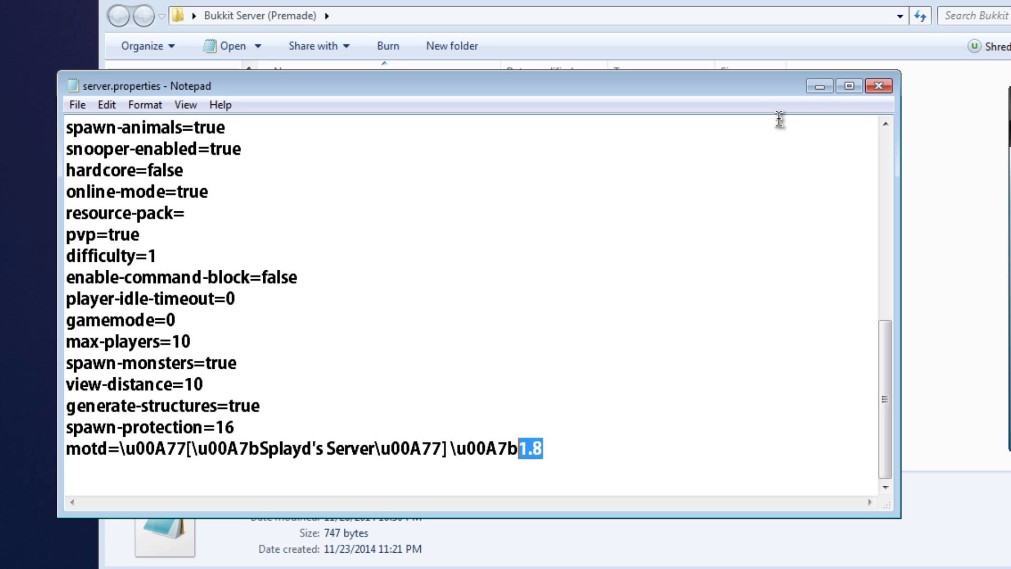
{"action": "key", "text": "shift+Right"}
{"action": "key", "text": "shift+Right"}
{"action": "key", "text": "shift+Right"}
{"action": "key", "text": "shift+Left"}
{"action": "key", "text": "shift+Left"}
{"action": "key", "text": "shift+Left"}
{"action": "key", "text": "shift+Right"}
{"action": "key", "text": "shift+Right"}
{"action": "key", "text": "shift+Left"}
{"action": "key", "text": "shift+Left"}
{"action": "type", "text": "1.8.1"}
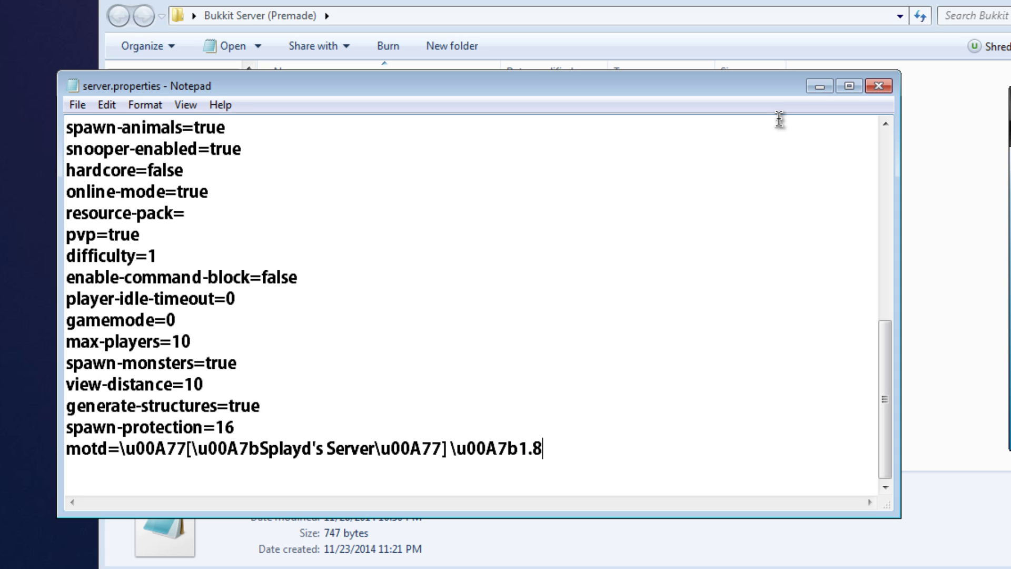
Save the edited server.properties.
{"action": "key", "text": "ctrl+shift+Left"}
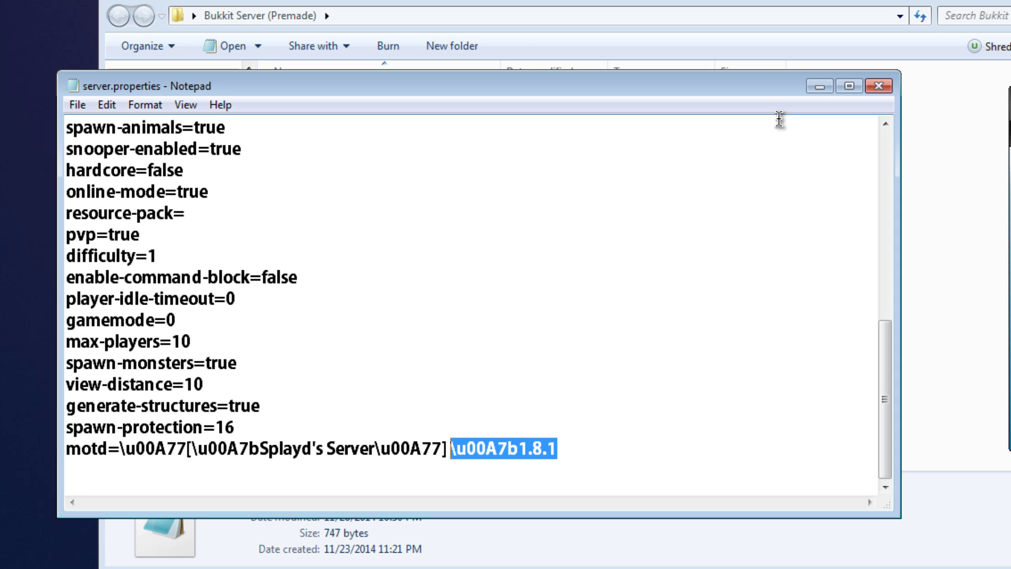
{"action": "key", "text": "shift+Home"}
{"action": "key", "text": "End"}
{"action": "key", "text": "Down"}
{"action": "key", "text": "shift+Up"}
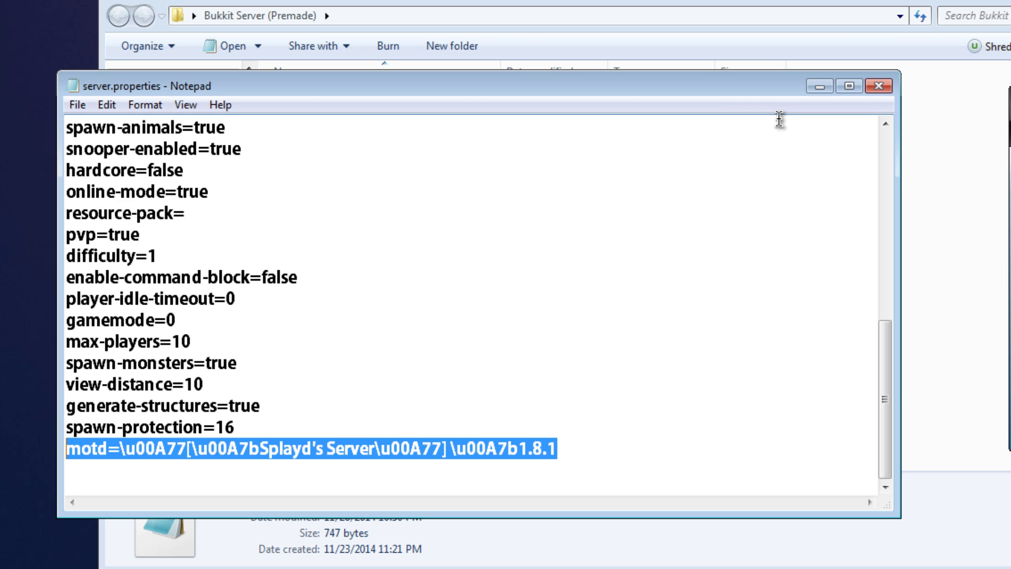
{"action": "key", "text": "alt+f"}
{"action": "key", "text": "Down"}
{"action": "key", "text": "Down"}
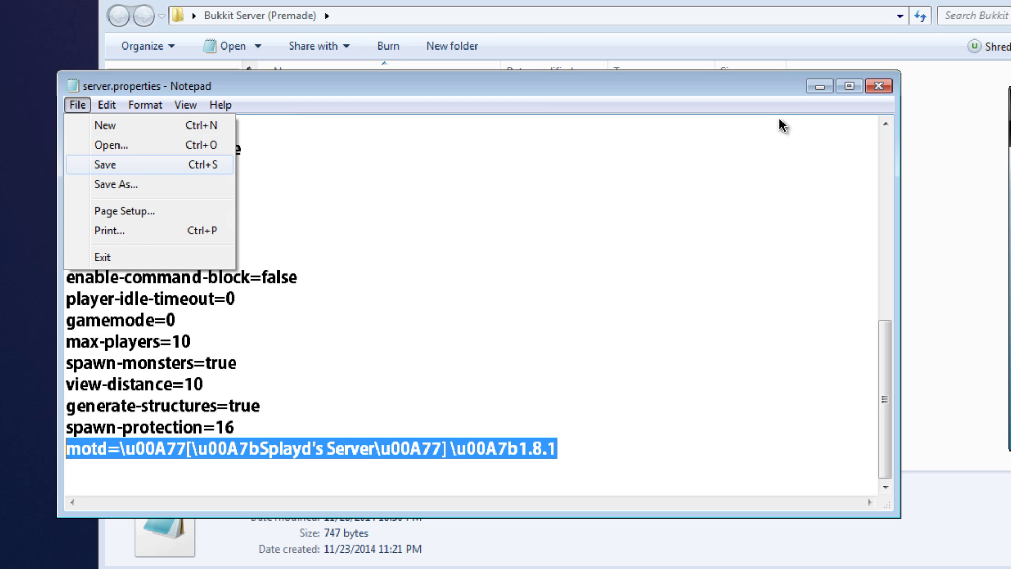
{"action": "key", "text": "Return"}
Look over the saved file once more and close Notepad.
{"action": "scroll", "coordinate": [779, 118], "scroll_direction": "up", "scroll_amount": 7}
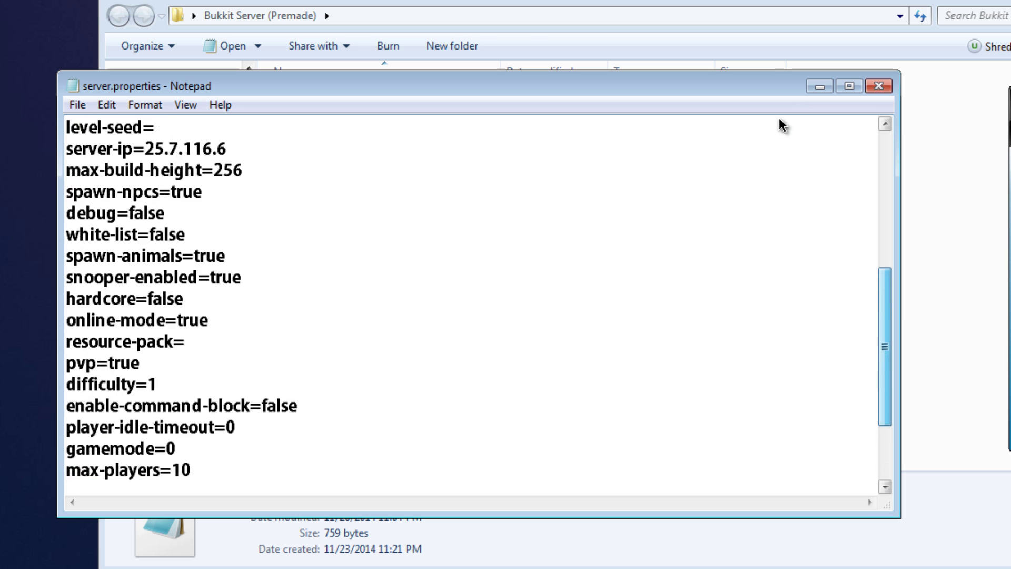
{"action": "scroll", "coordinate": [779, 118], "scroll_direction": "down", "scroll_amount": 5}
{"action": "scroll", "coordinate": [779, 118], "scroll_direction": "down", "scroll_amount": 2}
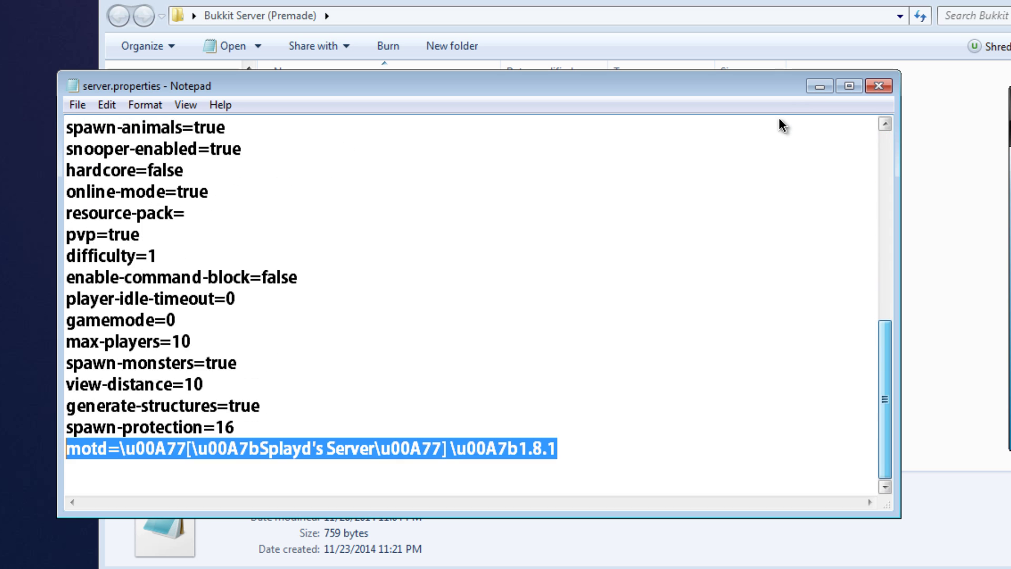
{"action": "scroll", "coordinate": [779, 118], "scroll_direction": "up", "scroll_amount": 7}
{"action": "scroll", "coordinate": [779, 118], "scroll_direction": "down", "scroll_amount": 7}
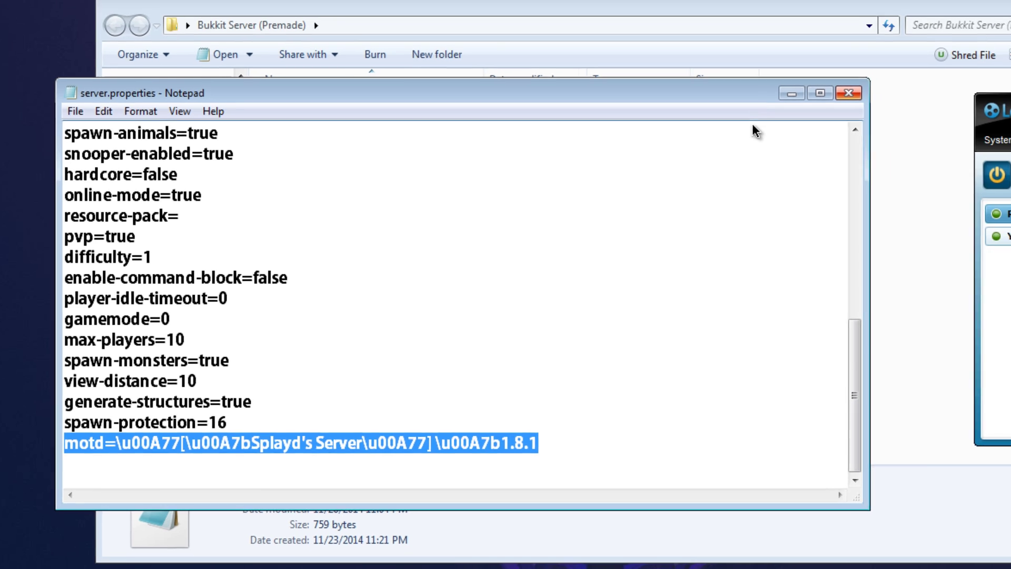
{"action": "key", "text": "alt+F4"}
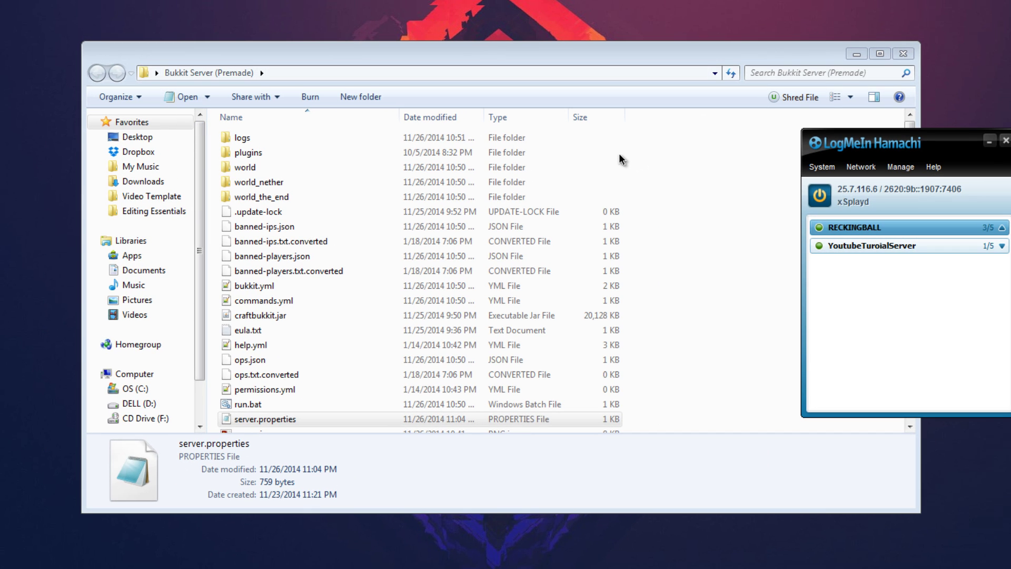
Return to the Bukkit Server (Premade) folder and inspect server-icon.png and server.properties.
{"action": "key", "text": "alt+F4"}
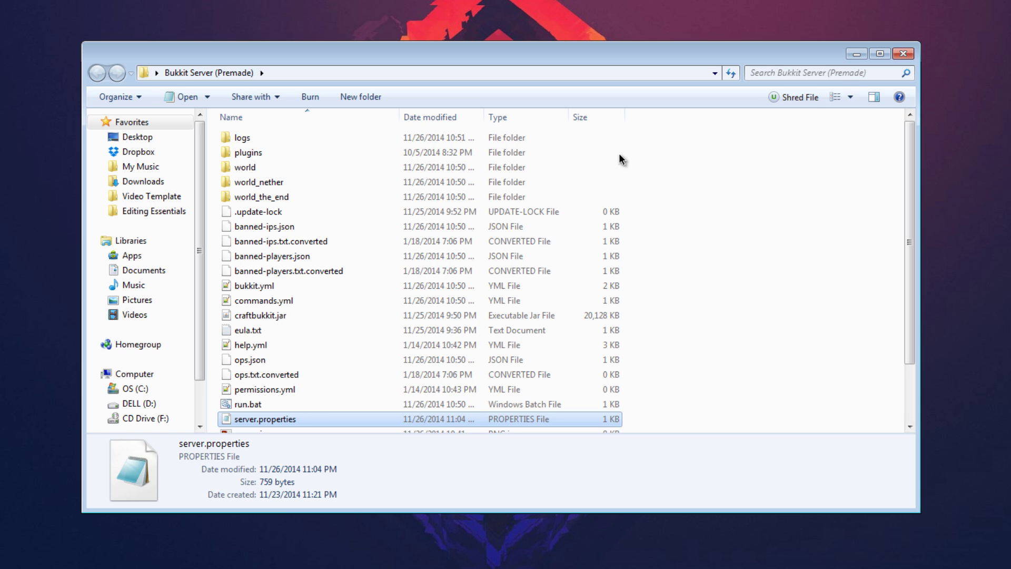
{"action": "scroll", "coordinate": [621, 159], "scroll_direction": "down", "scroll_amount": 1}
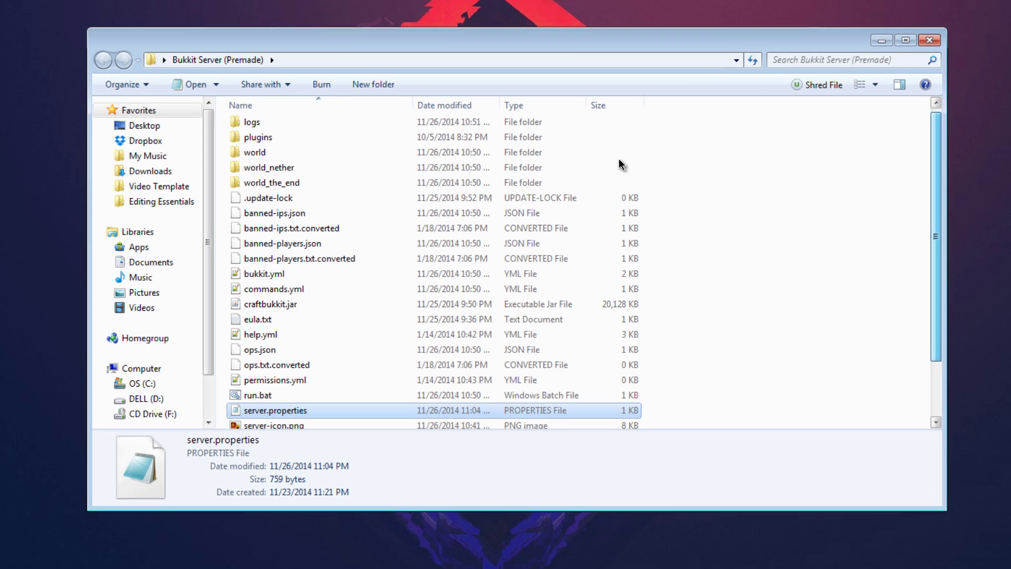
{"action": "scroll", "coordinate": [621, 174], "scroll_direction": "up", "scroll_amount": 2}
{"action": "key", "text": "p"}
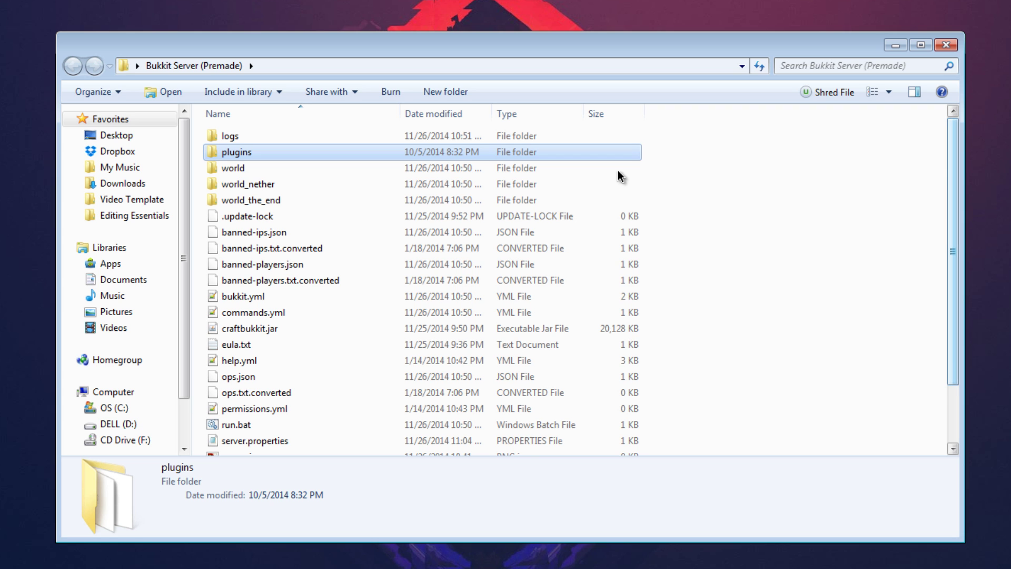
{"action": "scroll", "coordinate": [620, 176], "scroll_direction": "down", "scroll_amount": 2}
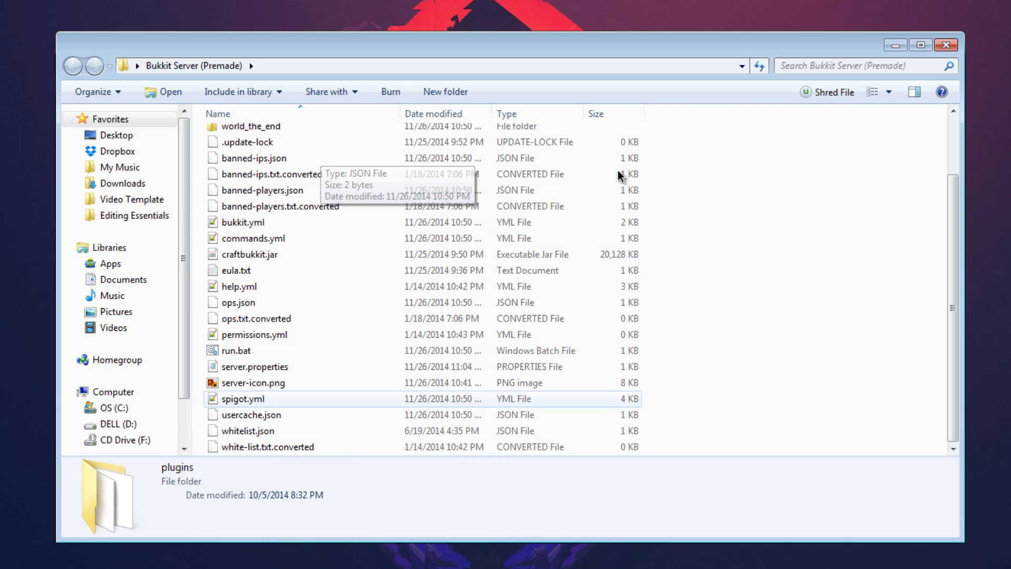
{"action": "left_click", "coordinate": [254, 382]}
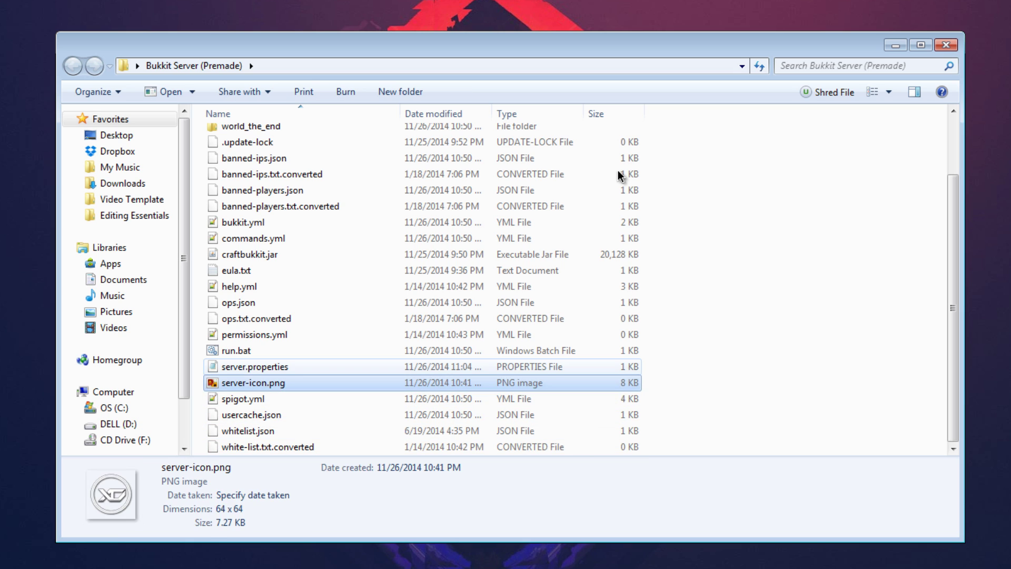
{"action": "left_click", "coordinate": [255, 367]}
{"action": "left_click", "coordinate": [254, 383]}
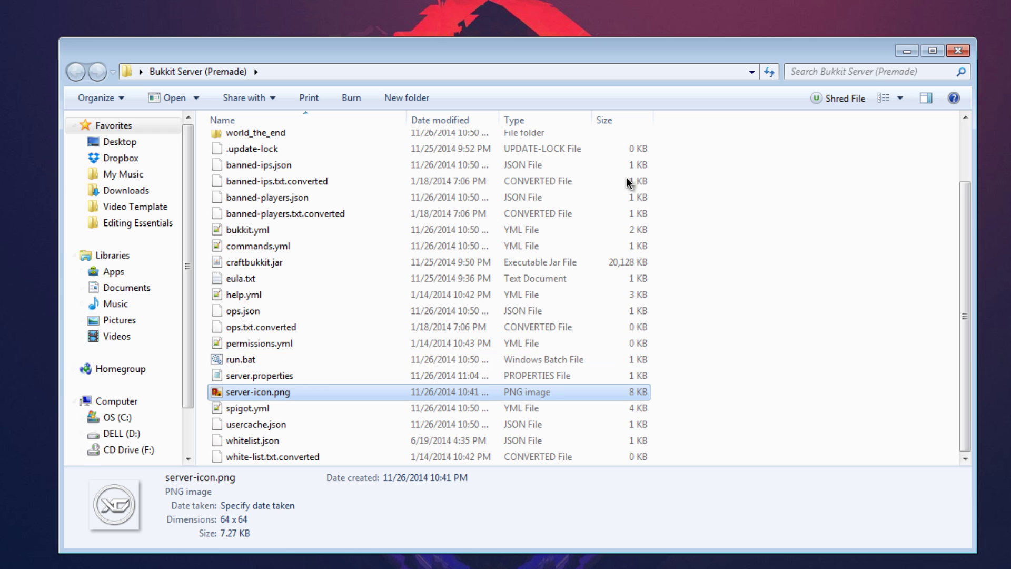
{"action": "scroll", "coordinate": [627, 182], "scroll_direction": "up", "scroll_amount": 1}
{"action": "scroll", "coordinate": [627, 181], "scroll_direction": "down", "scroll_amount": 1}
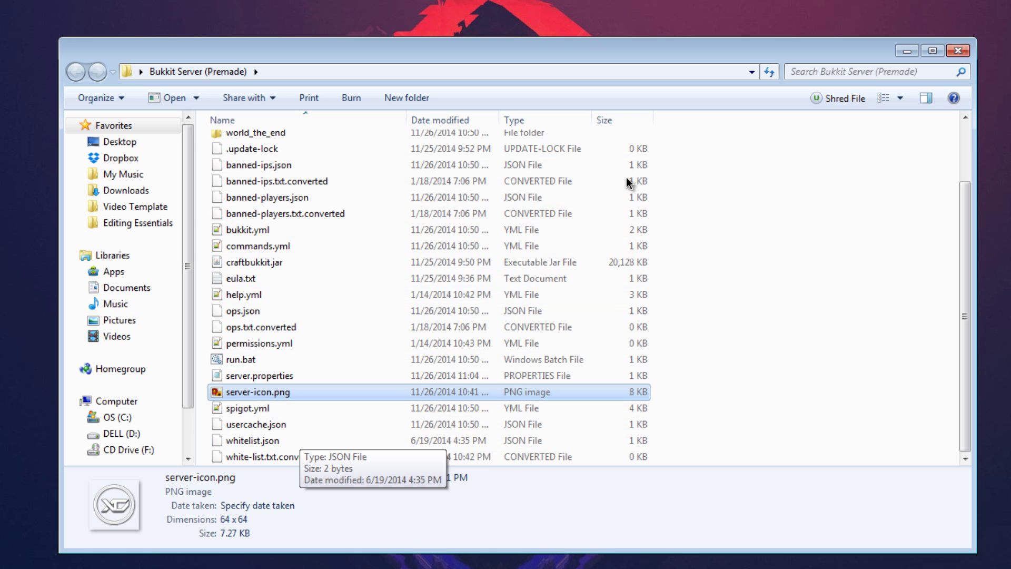
{"action": "scroll", "coordinate": [629, 182], "scroll_direction": "up", "scroll_amount": 2}
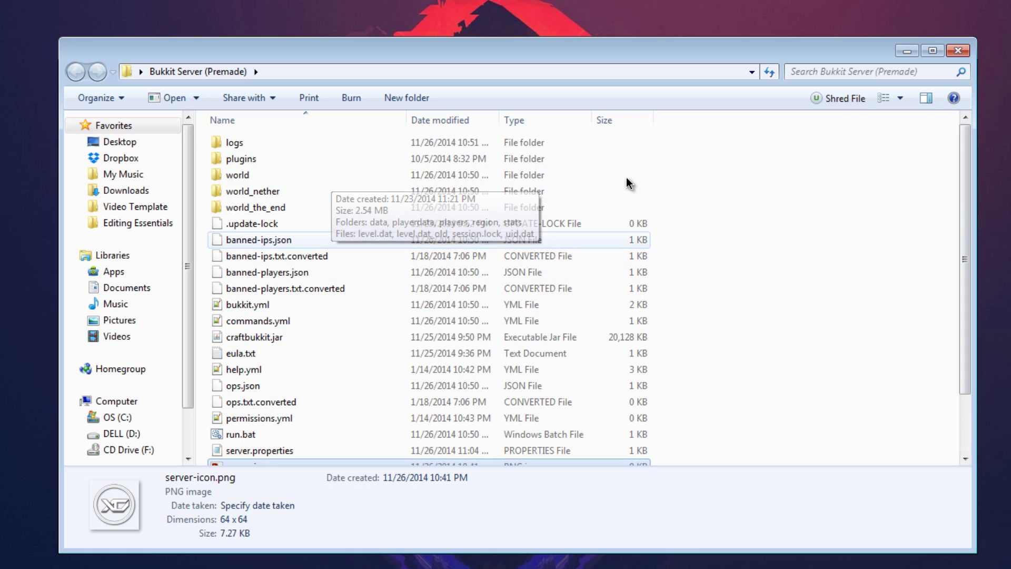
{"action": "key", "text": "b"}
{"action": "key", "text": "Down"}
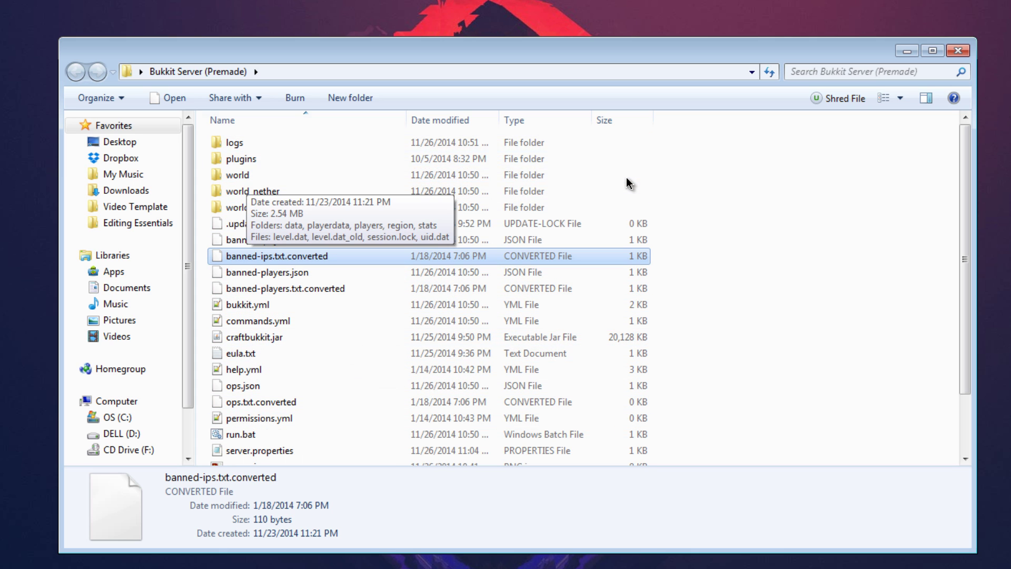
Go into plugins\PermissionsEx and open permissions.yml with Edit with Notepad++.
{"action": "double_click", "coordinate": [241, 159]}
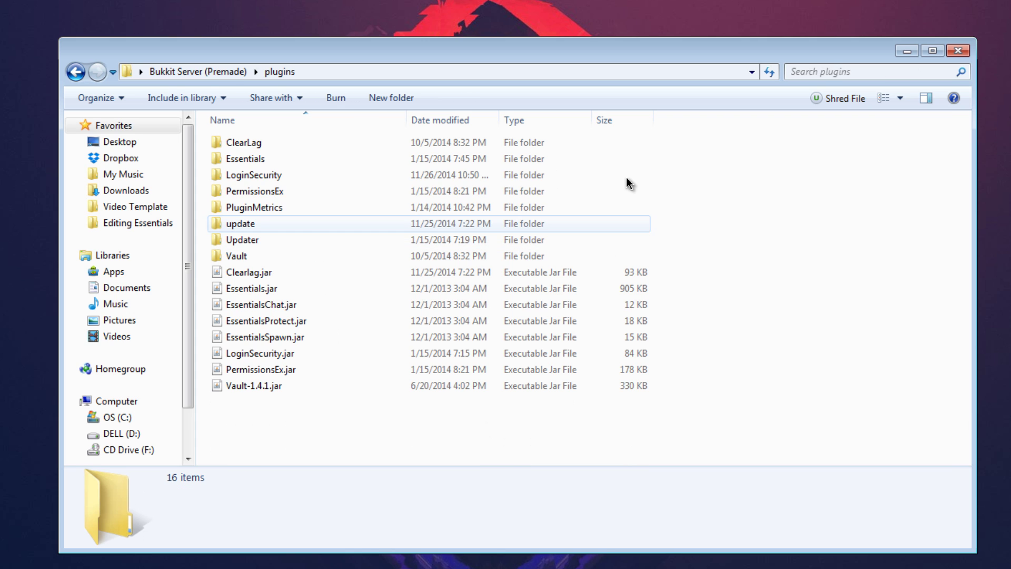
{"action": "left_click", "coordinate": [254, 191]}
{"action": "key", "text": "Return"}
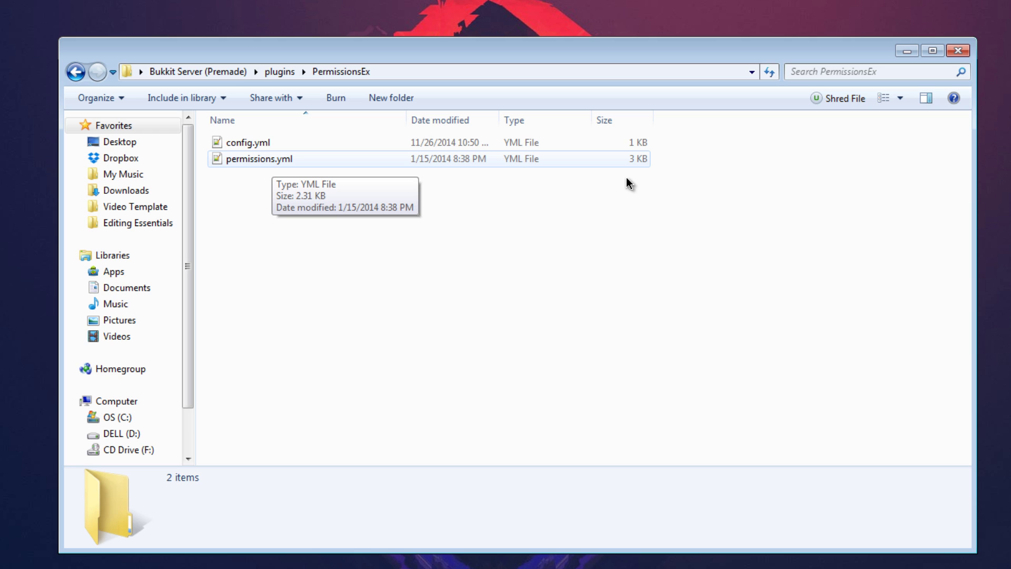
{"action": "key", "text": "Down"}
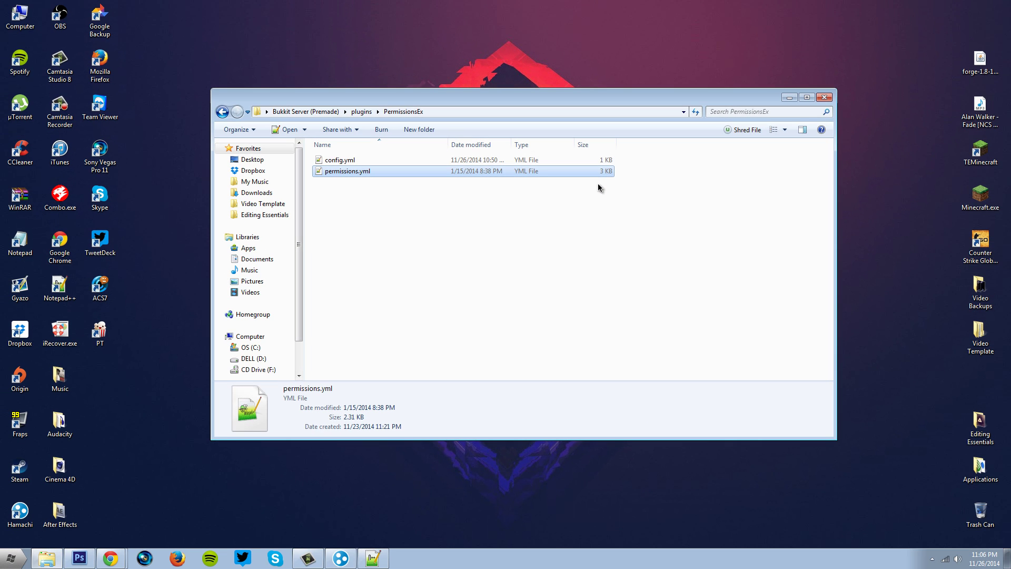
{"action": "key", "text": "Menu"}
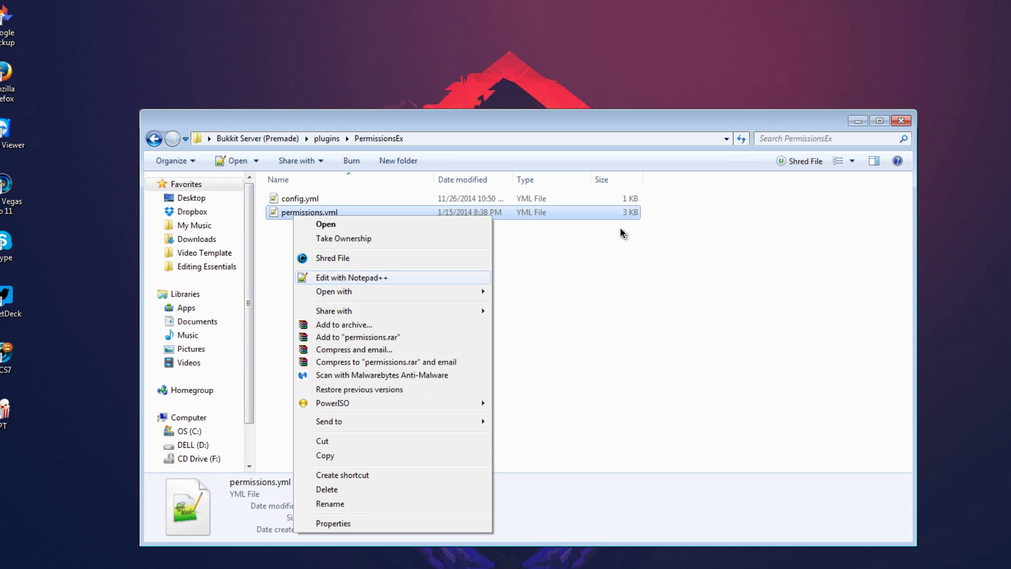
{"action": "key", "text": "Down"}
{"action": "key", "text": "Down"}
{"action": "key", "text": "Down"}
{"action": "key", "text": "Down"}
{"action": "key", "text": "Down"}
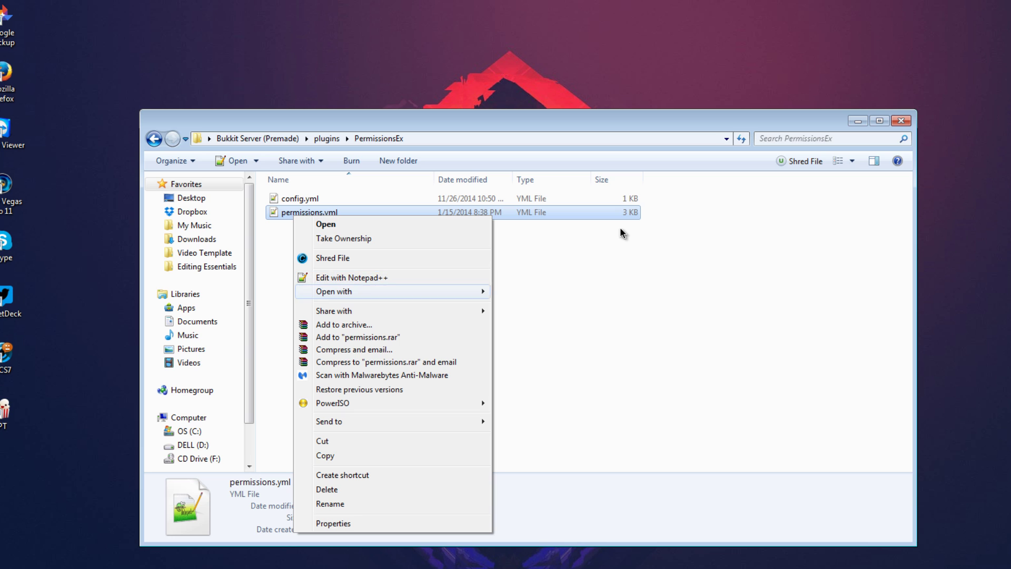
{"action": "key", "text": "Up"}
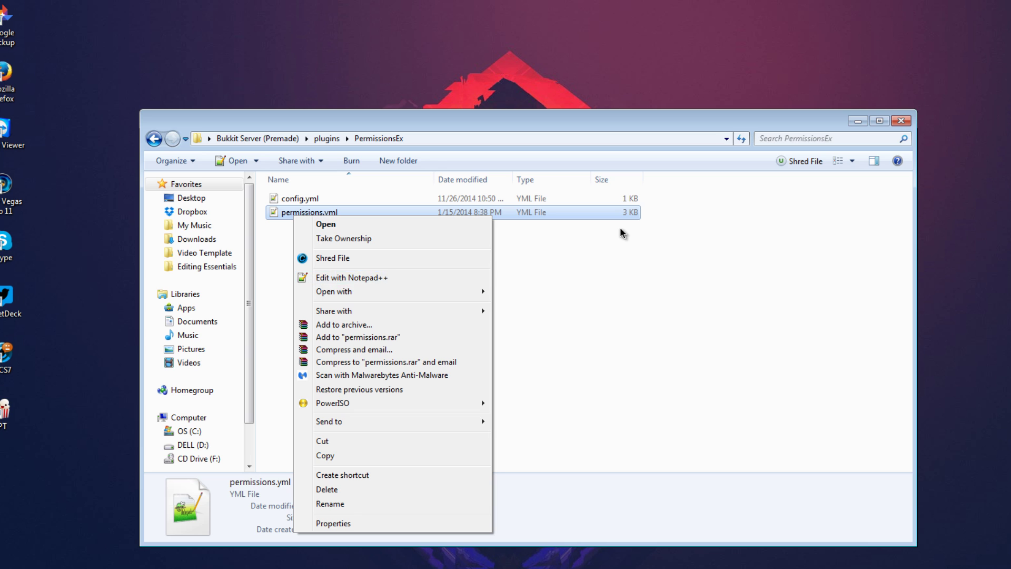
{"action": "key", "text": "Escape"}
{"action": "key", "text": "Menu"}
{"action": "key", "text": "Down"}
{"action": "key", "text": "Down"}
{"action": "key", "text": "Down"}
{"action": "key", "text": "Down"}
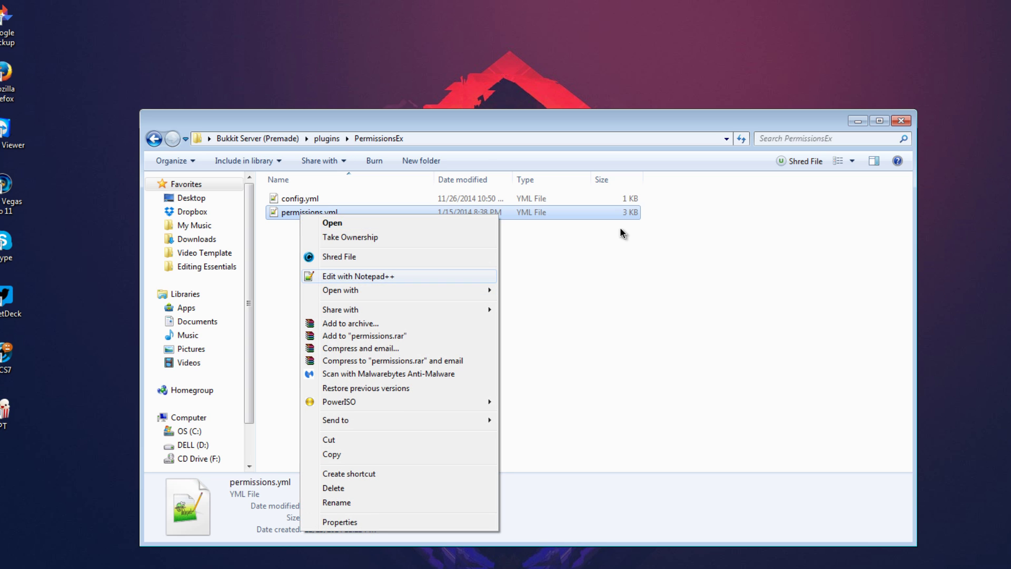
{"action": "key", "text": "Return"}
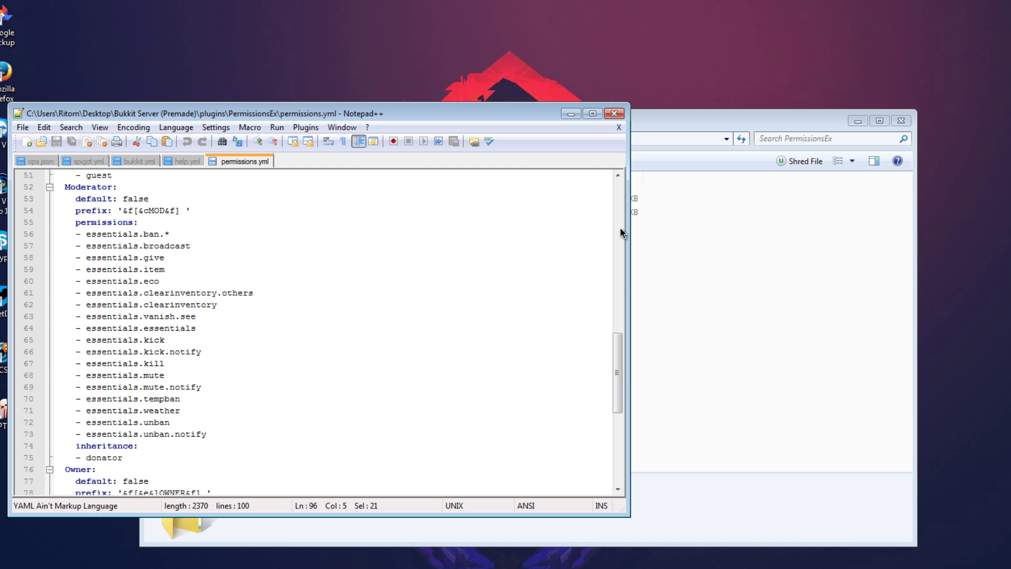
Maximize Notepad++ and scroll permissions.yml down to the YOURMINECRAFTNAMEHERE user entry.
{"action": "key", "text": "super+Up"}
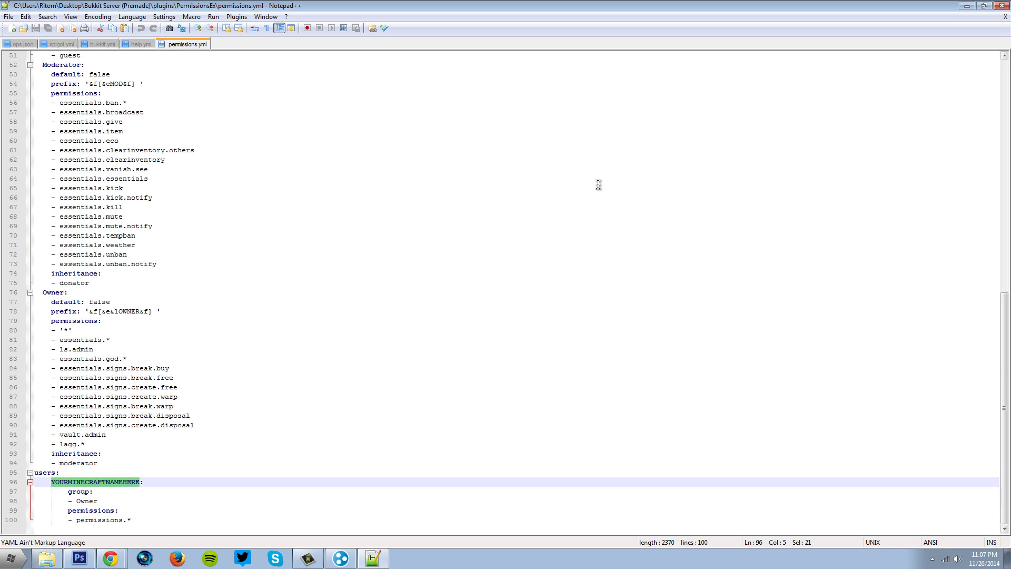
{"action": "scroll", "coordinate": [600, 186], "scroll_direction": "up", "scroll_amount": 8}
{"action": "scroll", "coordinate": [601, 187], "scroll_direction": "down", "scroll_amount": 8}
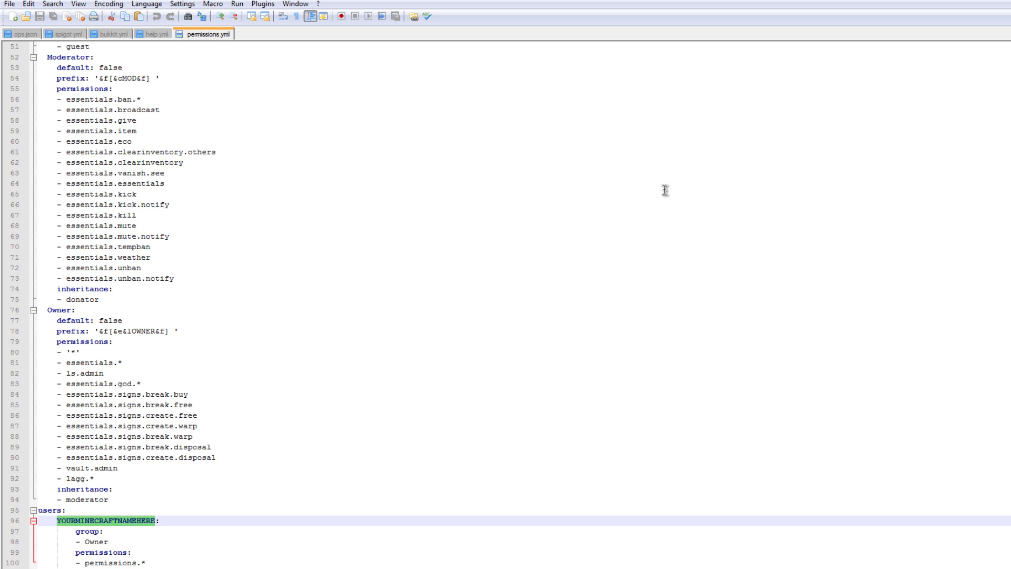
{"action": "scroll", "coordinate": [665, 190], "scroll_direction": "up", "scroll_amount": 17}
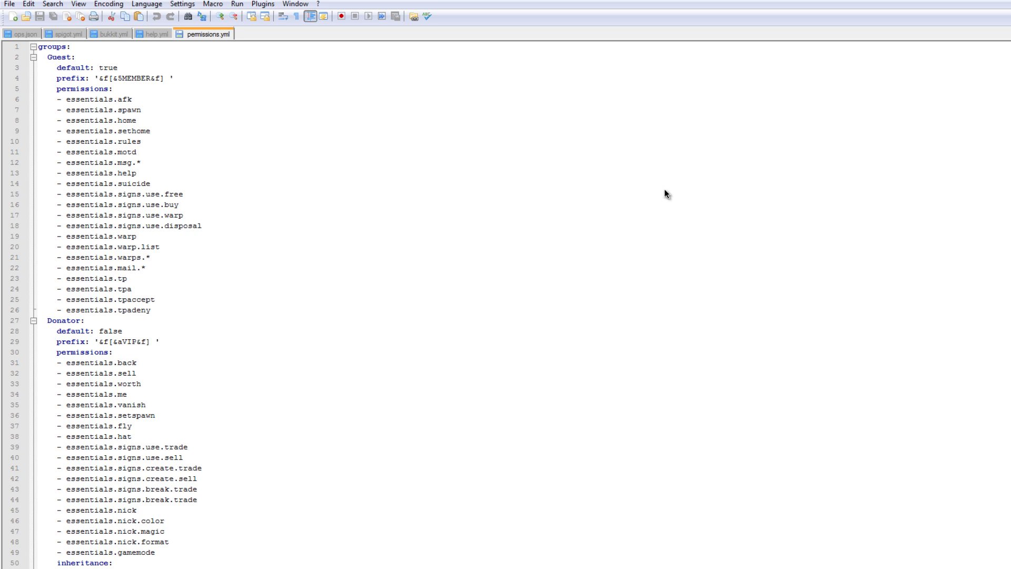
{"action": "scroll", "coordinate": [665, 189], "scroll_direction": "down", "scroll_amount": 7}
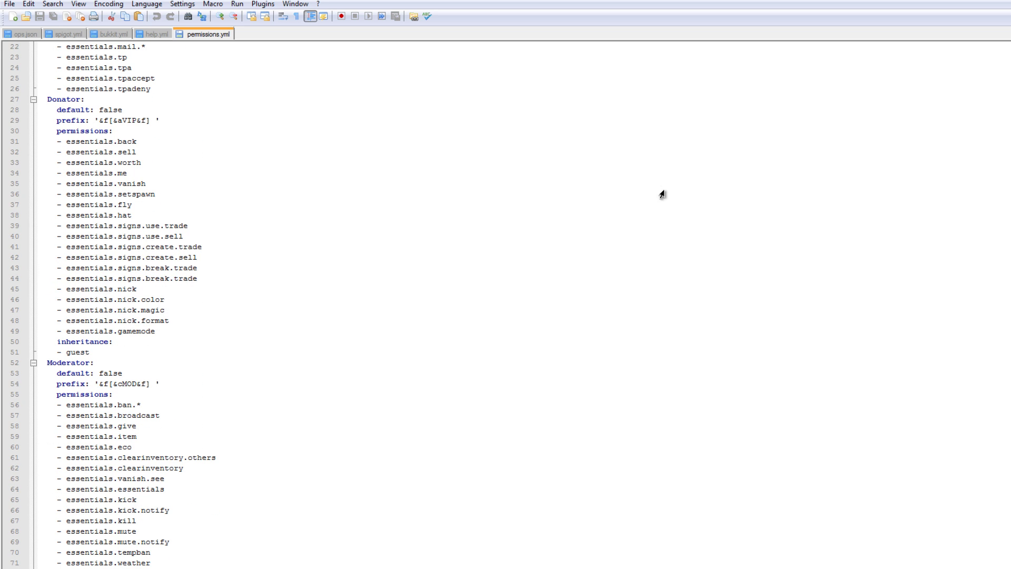
{"action": "scroll", "coordinate": [666, 194], "scroll_direction": "down", "scroll_amount": 10}
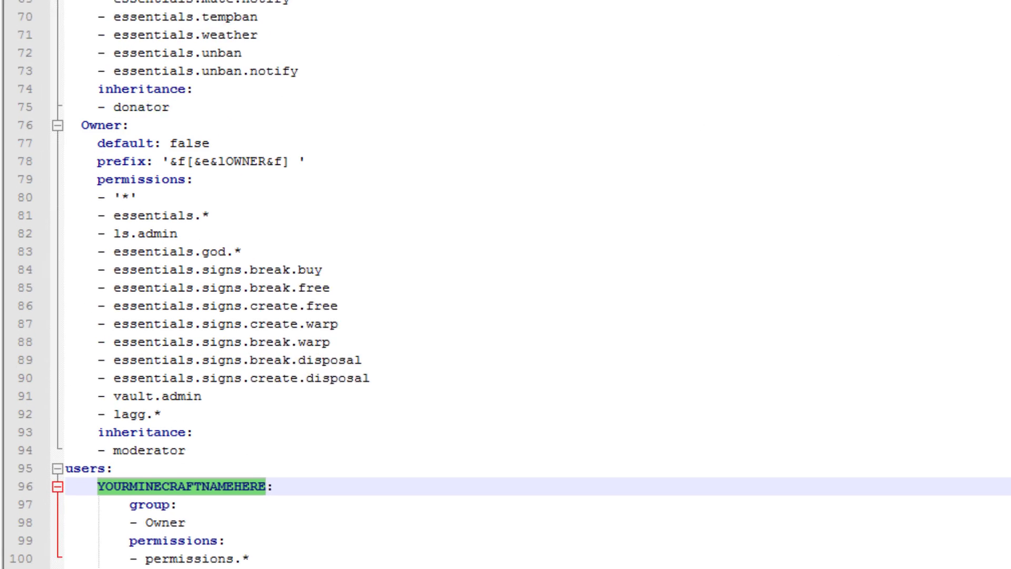
Replace the YOURMINECRAFTNAMEHERE placeholder on line 96 with the player's Minecraft name.
{"action": "left_click", "coordinate": [313, 471]}
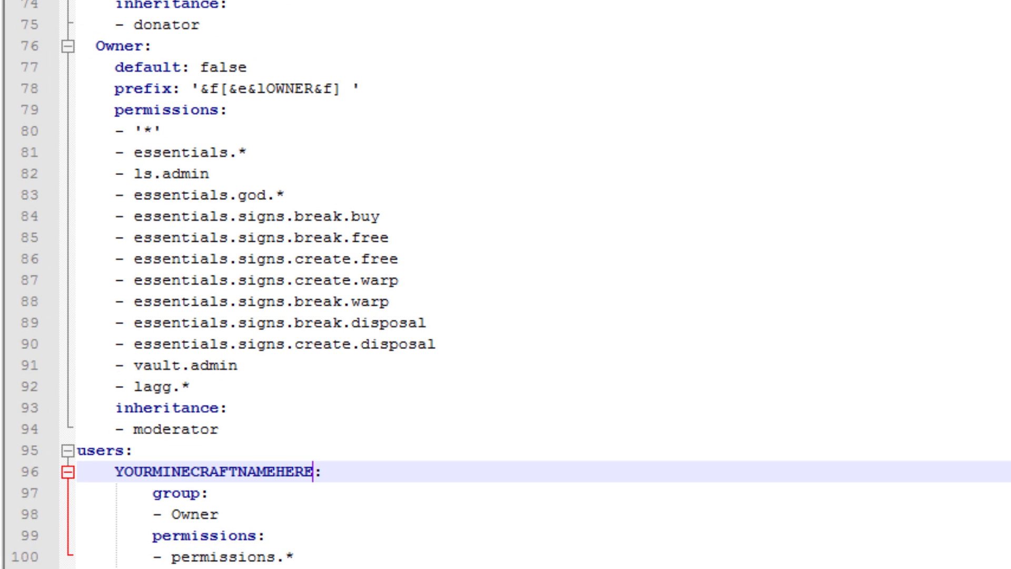
{"action": "left_click_drag", "start_coordinate": [313, 471], "coordinate": [123, 472]}
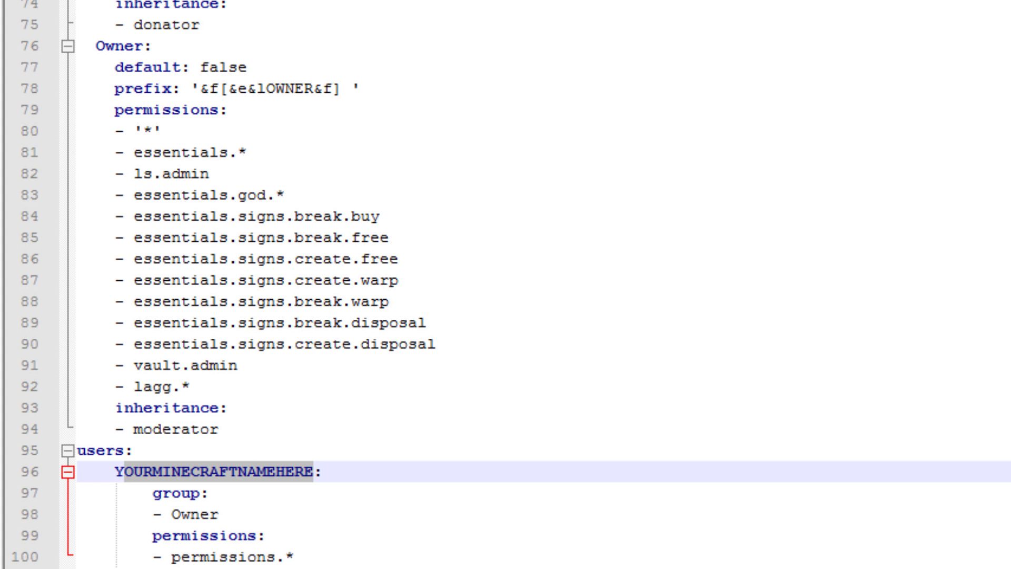
{"action": "key", "text": "BackSpace"}
{"action": "key", "text": "BackSpace"}
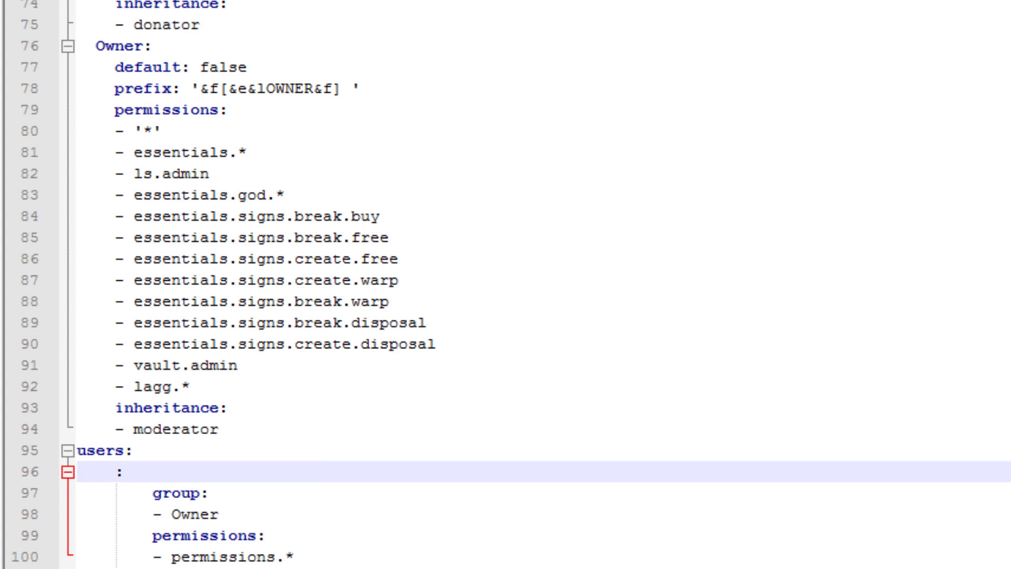
{"action": "type", "text": "DiveGummi"}
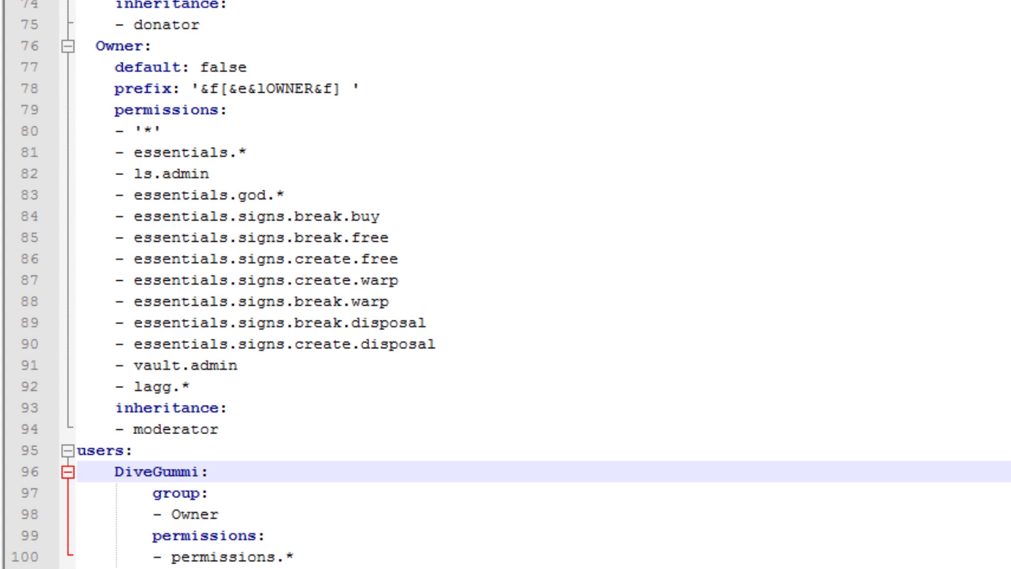
{"action": "left_click", "coordinate": [208, 472]}
Check the entry's permissions.* line and Owner group, leaving both unchanged.
{"action": "left_click", "coordinate": [284, 557]}
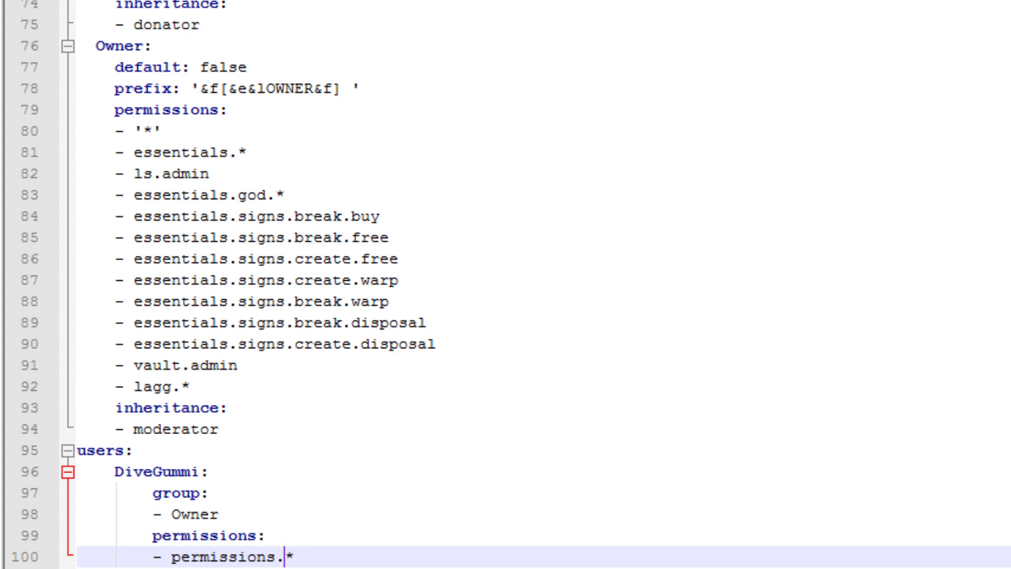
{"action": "key", "text": "shift+Left"}
{"action": "key", "text": "shift+Left"}
{"action": "key", "text": "shift+Left"}
{"action": "key", "text": "shift+Left"}
{"action": "key", "text": "shift+Left"}
{"action": "key", "text": "shift+Left"}
{"action": "key", "text": "shift+Left"}
{"action": "key", "text": "shift+Left"}
{"action": "key", "text": "shift+Left"}
{"action": "key", "text": "shift+Left"}
{"action": "key", "text": "shift+Left"}
{"action": "key", "text": "shift+Left"}
{"action": "key", "text": "shift+Left"}
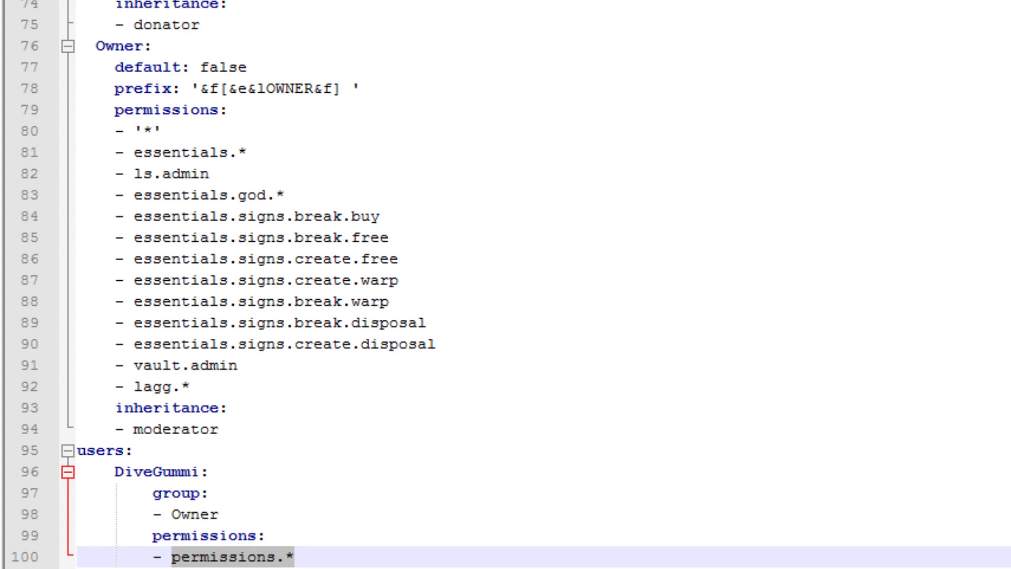
{"action": "key", "text": "shift+Right"}
{"action": "key", "text": "shift+Right"}
{"action": "key", "text": "shift+Right"}
{"action": "key", "text": "shift+Right"}
{"action": "key", "text": "shift+Right"}
{"action": "key", "text": "shift+Right"}
{"action": "key", "text": "shift+Right"}
{"action": "key", "text": "shift+Right"}
{"action": "key", "text": "shift+Right"}
{"action": "key", "text": "shift+Right"}
{"action": "key", "text": "shift+Right"}
{"action": "key", "text": "shift+Right"}
{"action": "key", "text": "shift+Right"}
{"action": "key", "text": "shift+Left"}
{"action": "key", "text": "shift+Left"}
{"action": "key", "text": "shift+Left"}
{"action": "key", "text": "shift+Left"}
{"action": "key", "text": "shift+Left"}
{"action": "key", "text": "shift+Left"}
{"action": "key", "text": "shift+Left"}
{"action": "key", "text": "shift+Left"}
{"action": "key", "text": "shift+Left"}
{"action": "key", "text": "shift+Left"}
{"action": "key", "text": "shift+Left"}
{"action": "key", "text": "shift+Left"}
{"action": "key", "text": "shift+Left"}
{"action": "key", "text": "shift+Left"}
{"action": "key", "text": "shift+Right"}
{"action": "key", "text": "shift+Right"}
{"action": "key", "text": "shift+Right"}
{"action": "key", "text": "shift+Left"}
{"action": "key", "text": "shift+Left"}
{"action": "key", "text": "shift+Right"}
{"action": "key", "text": "shift+Right"}
{"action": "key", "text": "shift+Right"}
{"action": "key", "text": "shift+Right"}
{"action": "key", "text": "shift+Right"}
{"action": "key", "text": "shift+Right"}
{"action": "key", "text": "shift+Right"}
{"action": "key", "text": "shift+Right"}
{"action": "key", "text": "shift+Right"}
{"action": "key", "text": "shift+Right"}
{"action": "key", "text": "shift+Right"}
{"action": "key", "text": "shift+Right"}
{"action": "key", "text": "shift+Right"}
{"action": "key", "text": "shift+Left"}
{"action": "key", "text": "shift+Left"}
{"action": "key", "text": "shift+Left"}
{"action": "key", "text": "shift+Left"}
{"action": "key", "text": "shift+Left"}
{"action": "key", "text": "shift+Left"}
{"action": "key", "text": "shift+Left"}
{"action": "key", "text": "shift+Left"}
{"action": "key", "text": "shift+Left"}
{"action": "key", "text": "shift+Left"}
{"action": "key", "text": "shift+Left"}
{"action": "key", "text": "shift+Left"}
{"action": "key", "text": "shift+Left"}
{"action": "key", "text": "shift+Left"}
{"action": "key", "text": "shift+Left"}
{"action": "left_click", "coordinate": [284, 557]}
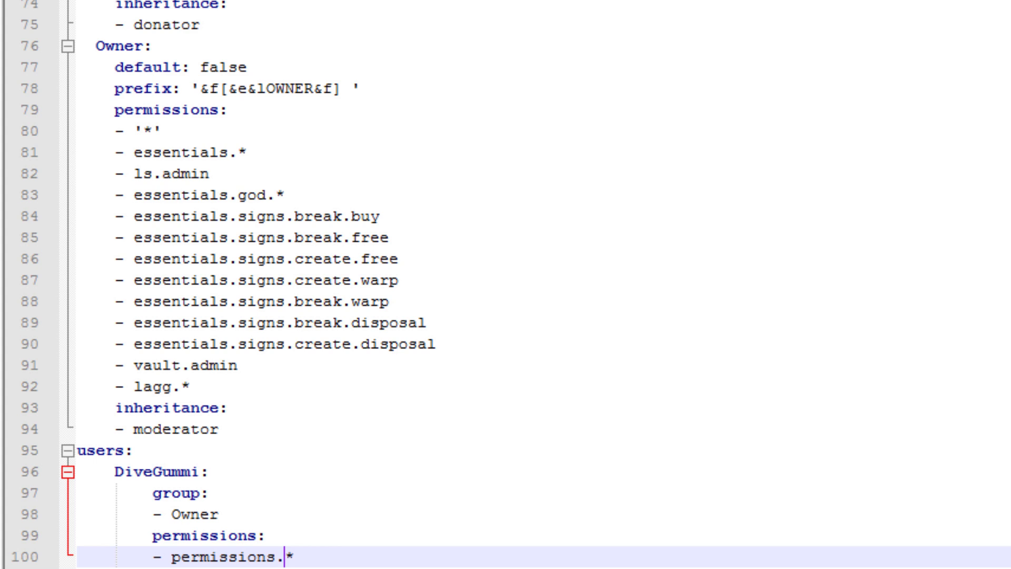
{"action": "key", "text": "Up"}
{"action": "key", "text": "Up"}
{"action": "key", "text": "ctrl+shift+Left"}
{"action": "key", "text": "alt+Tab"}
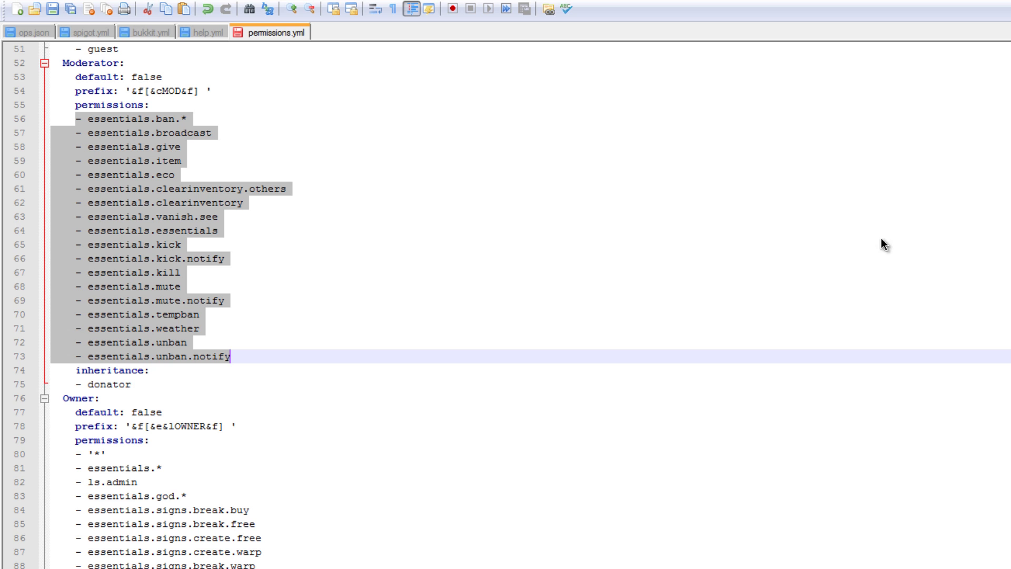
Select the whole user entry, lines 96–100, as a template to copy.
{"action": "key", "text": "ctrl+End"}
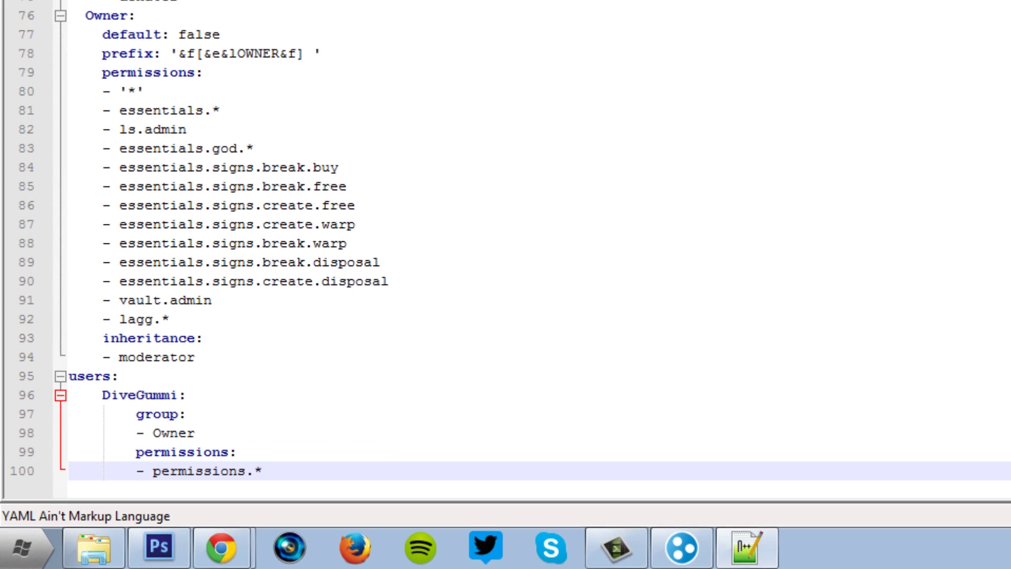
{"action": "key", "text": "shift+Left"}
{"action": "key", "text": "shift+Left"}
{"action": "key", "text": "shift+Left"}
{"action": "key", "text": "shift+Up"}
{"action": "key", "text": "shift+Up"}
{"action": "key", "text": "shift+Up"}
{"action": "key", "text": "shift+Up"}
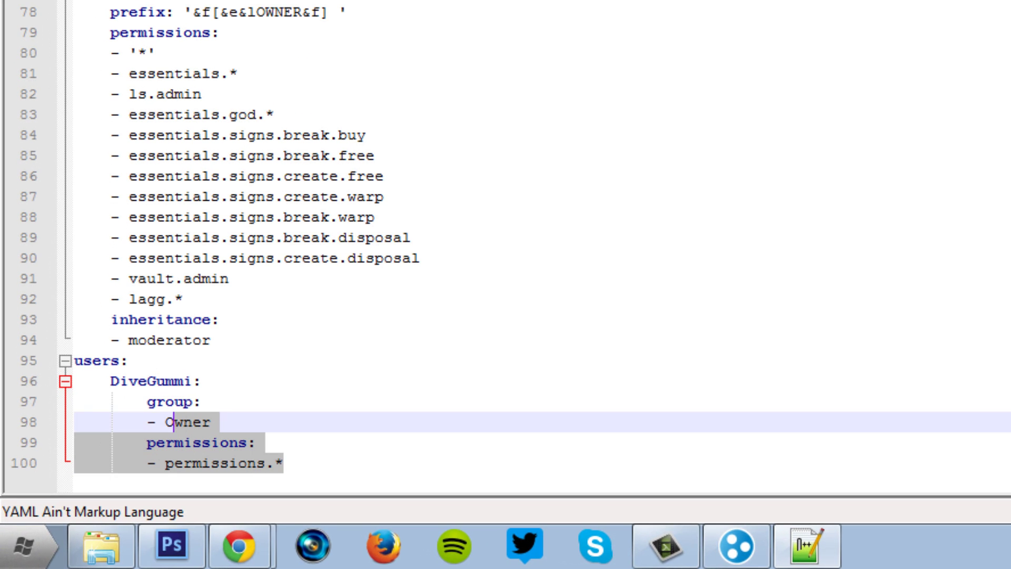
{"action": "key", "text": "shift+Home"}
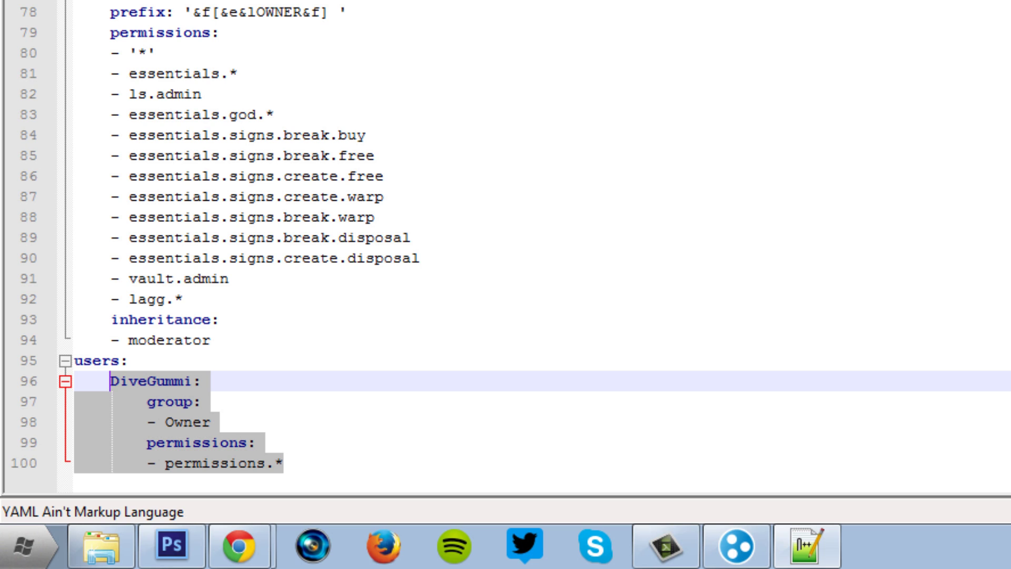
{"action": "left_click", "coordinate": [246, 443]}
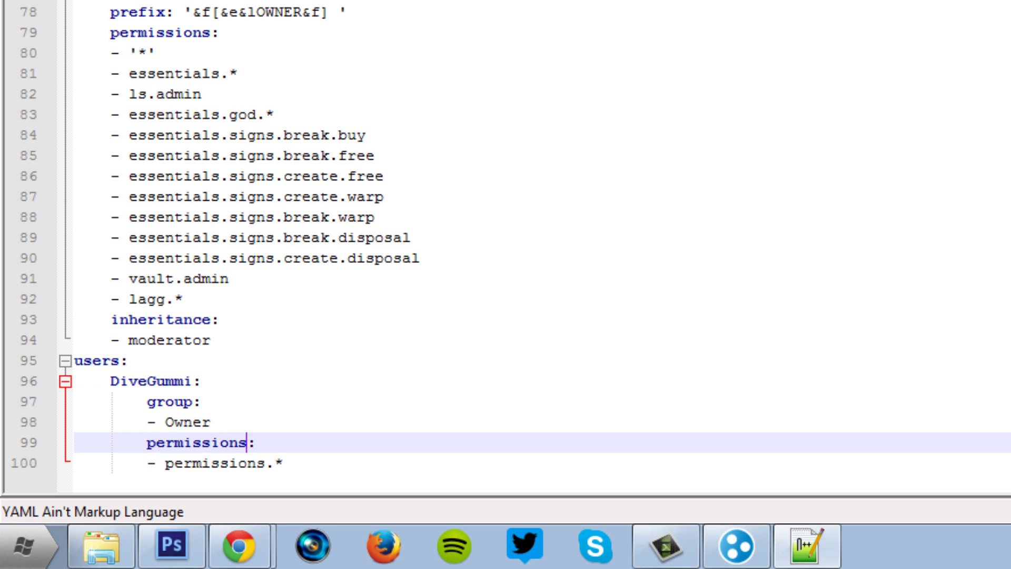
{"action": "key", "text": "Down"}
{"action": "key", "text": "End"}
{"action": "key", "text": "shift+Left"}
{"action": "key", "text": "shift+Left"}
{"action": "key", "text": "shift+Left"}
{"action": "key", "text": "shift+Left"}
{"action": "key", "text": "shift+Left"}
{"action": "key", "text": "shift+Left"}
{"action": "key", "text": "shift+Up"}
{"action": "key", "text": "shift+Up"}
{"action": "key", "text": "shift+Up"}
{"action": "key", "text": "shift+Up"}
{"action": "key", "text": "shift+Home"}
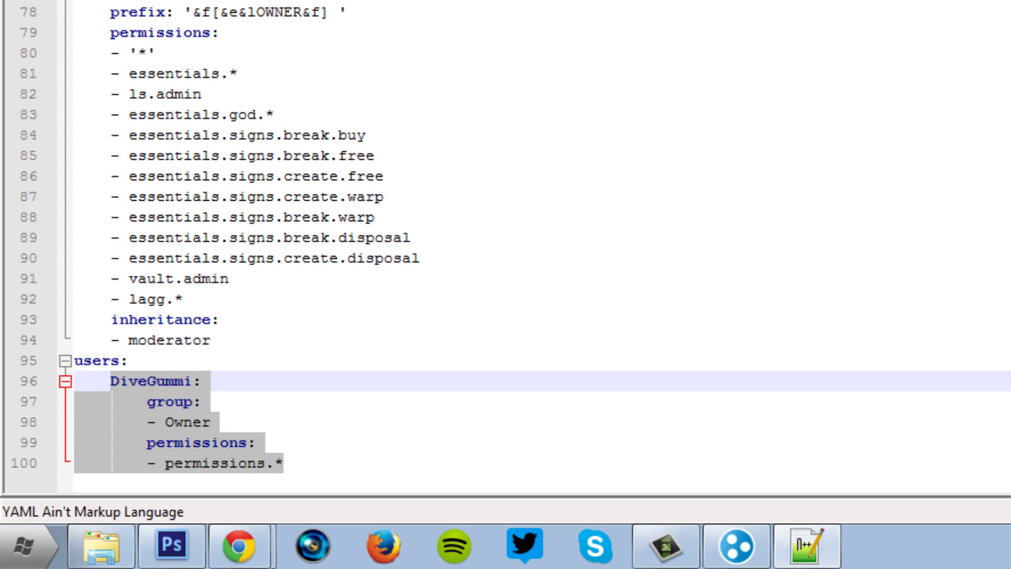
{"action": "right_click", "coordinate": [176, 8]}
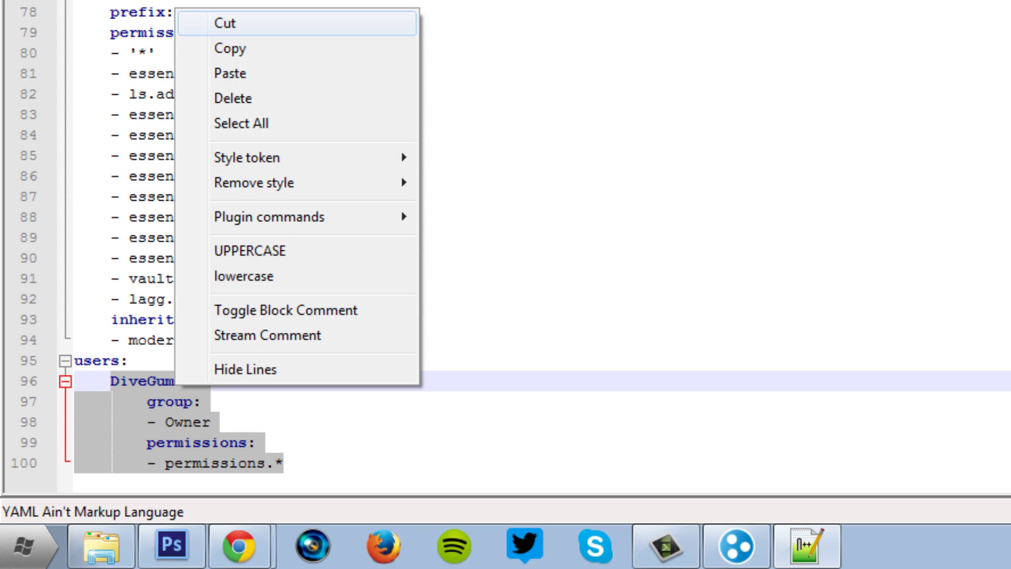
{"action": "left_click", "coordinate": [227, 48]}
{"action": "left_click", "coordinate": [284, 463]}
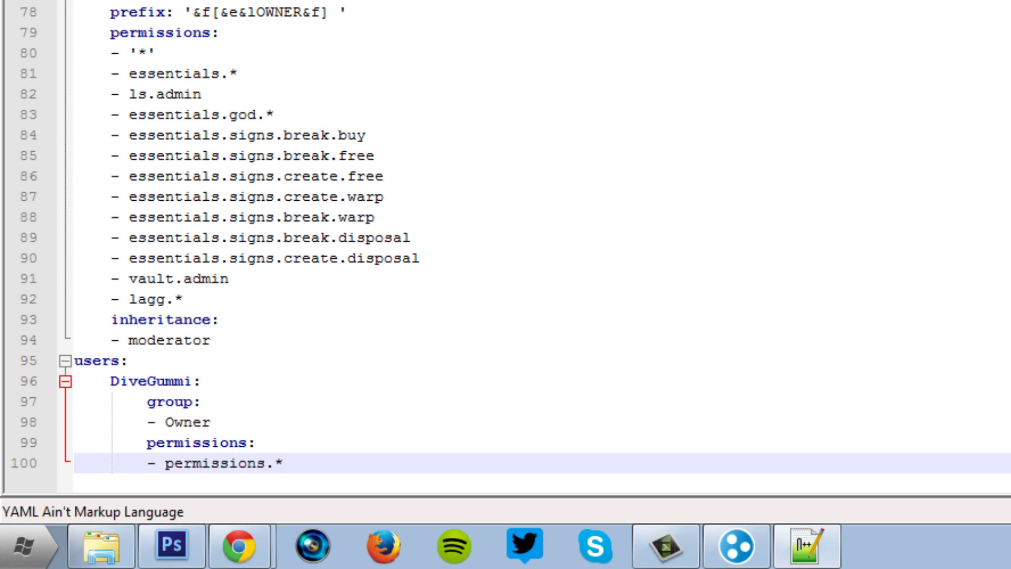
{"action": "key", "text": "Return"}
{"action": "key", "text": "ctrl+v"}
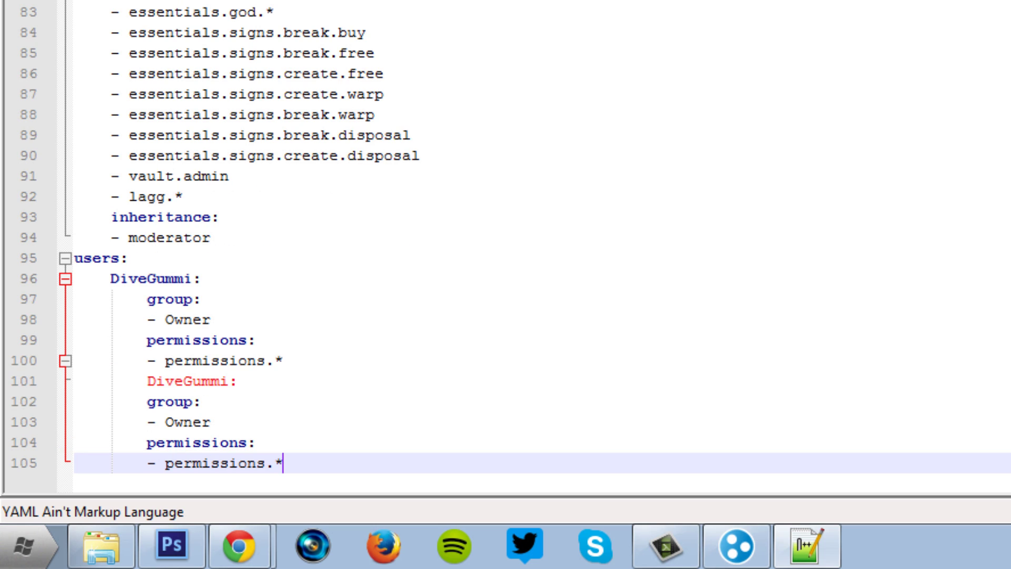
{"action": "left_click", "coordinate": [147, 381]}
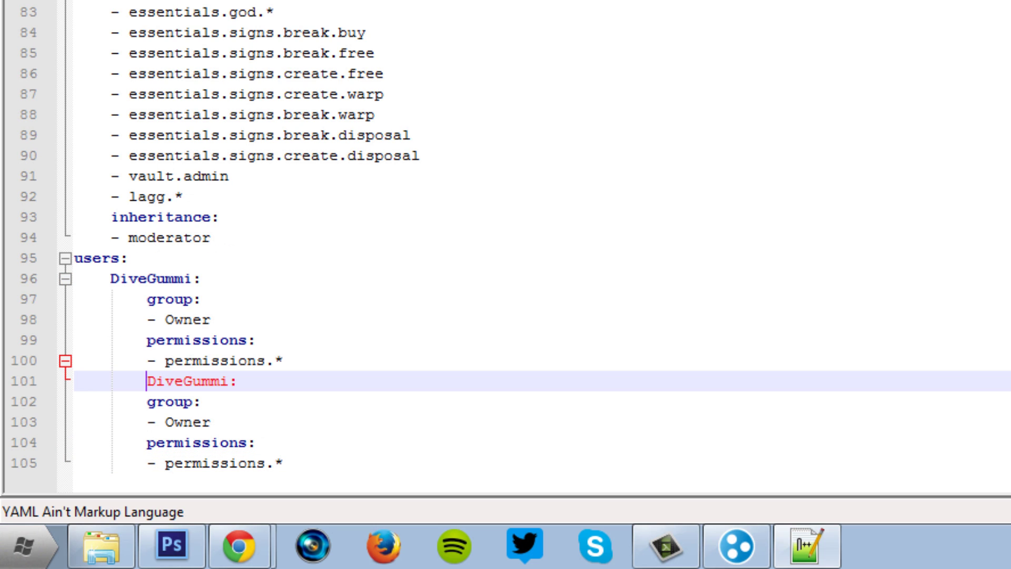
{"action": "key", "text": "shift+Tab"}
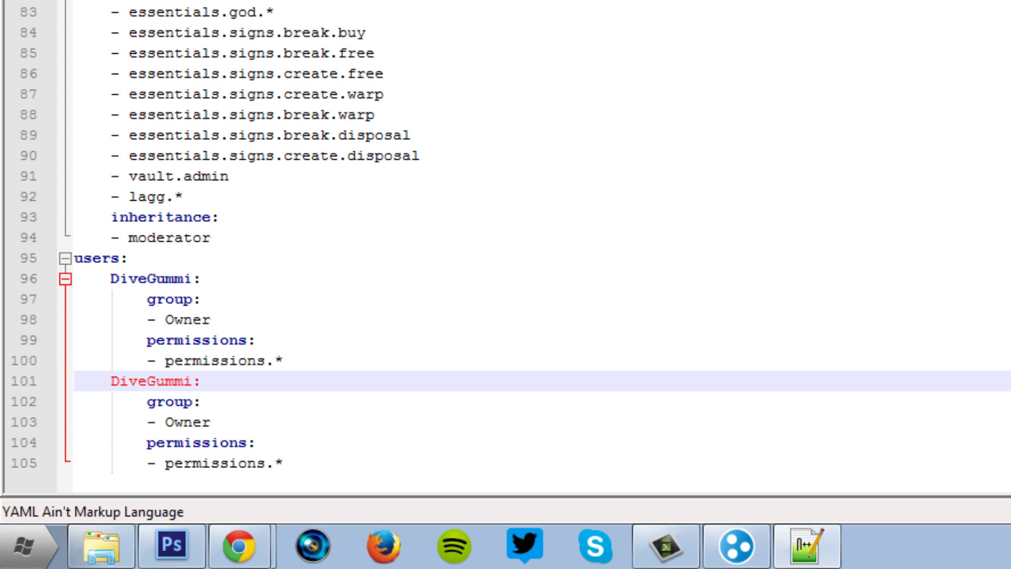
{"action": "left_click", "coordinate": [201, 402]}
{"action": "left_click", "coordinate": [111, 381]}
{"action": "key", "text": "shift+Tab"}
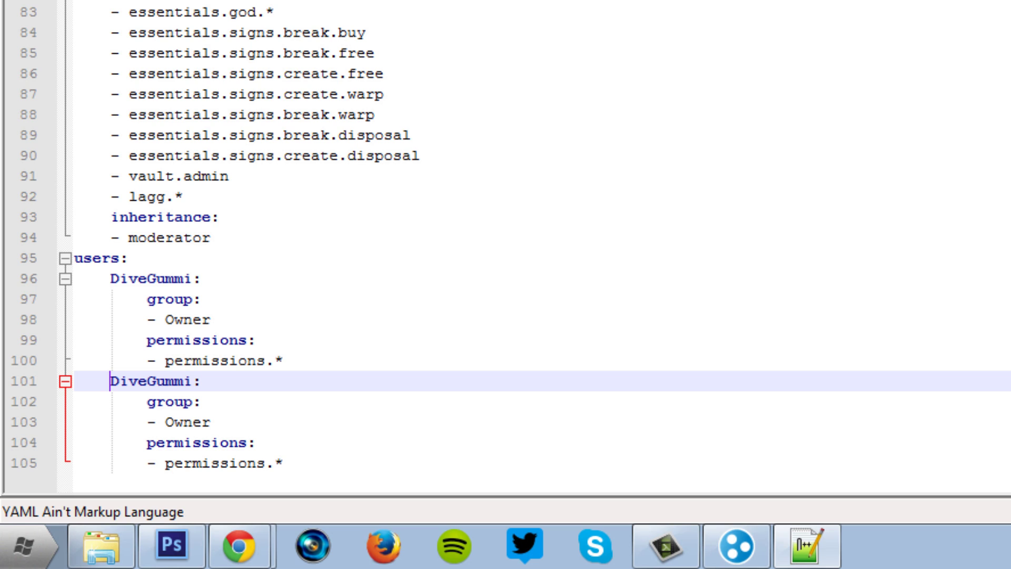
{"action": "key", "text": "Down"}
{"action": "key", "text": "Down"}
{"action": "key", "text": "End"}
{"action": "key", "text": "shift+Left"}
{"action": "key", "text": "shift+Left"}
{"action": "key", "text": "shift+Left"}
{"action": "key", "text": "shift+Left"}
{"action": "key", "text": "shift+Left"}
{"action": "key", "text": "End"}
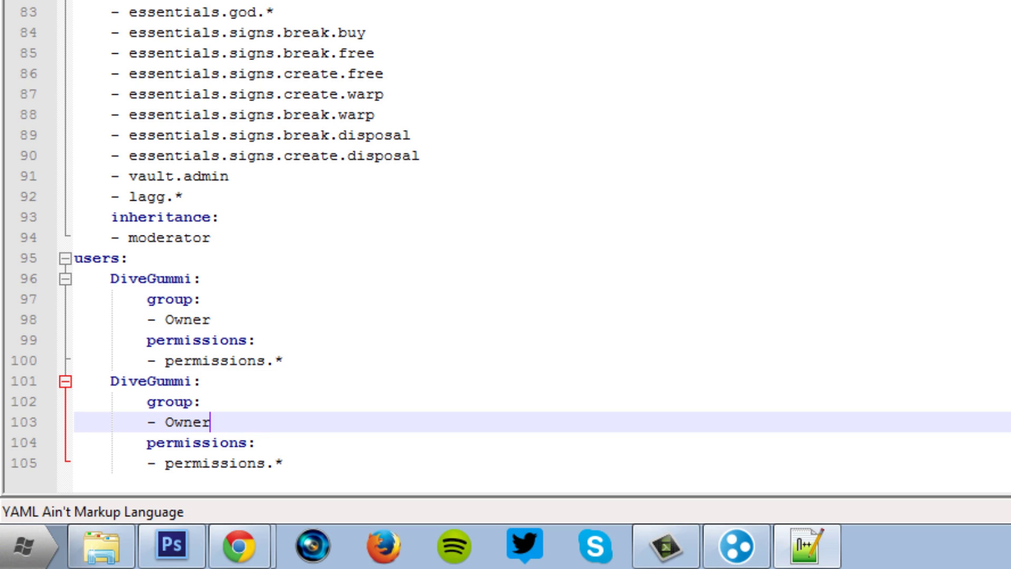
{"action": "key", "text": "shift+Left"}
{"action": "key", "text": "shift+Left"}
{"action": "key", "text": "shift+Left"}
{"action": "key", "text": "shift+Left"}
{"action": "key", "text": "shift+Left"}
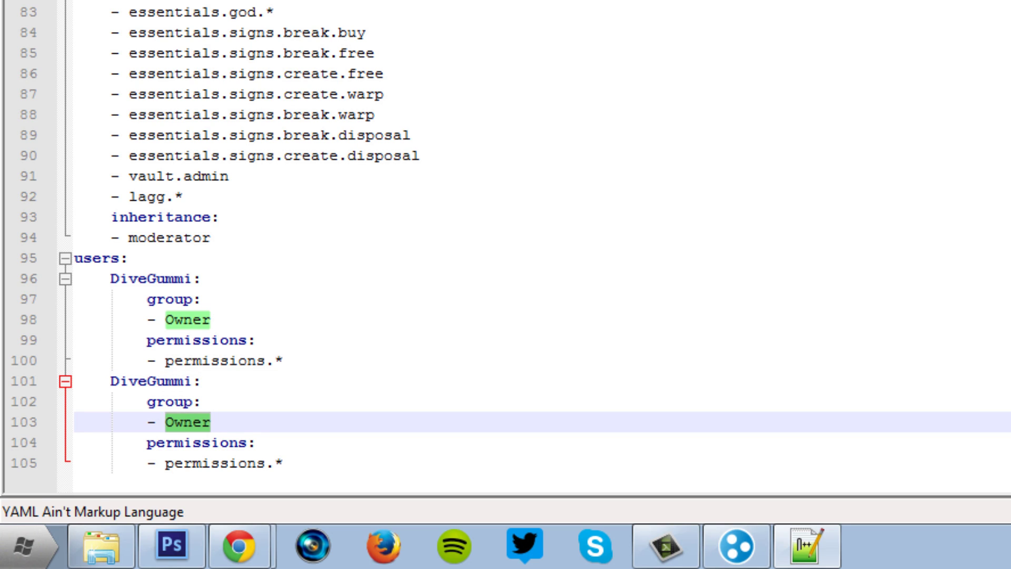
{"action": "type", "text": "Moderator"}
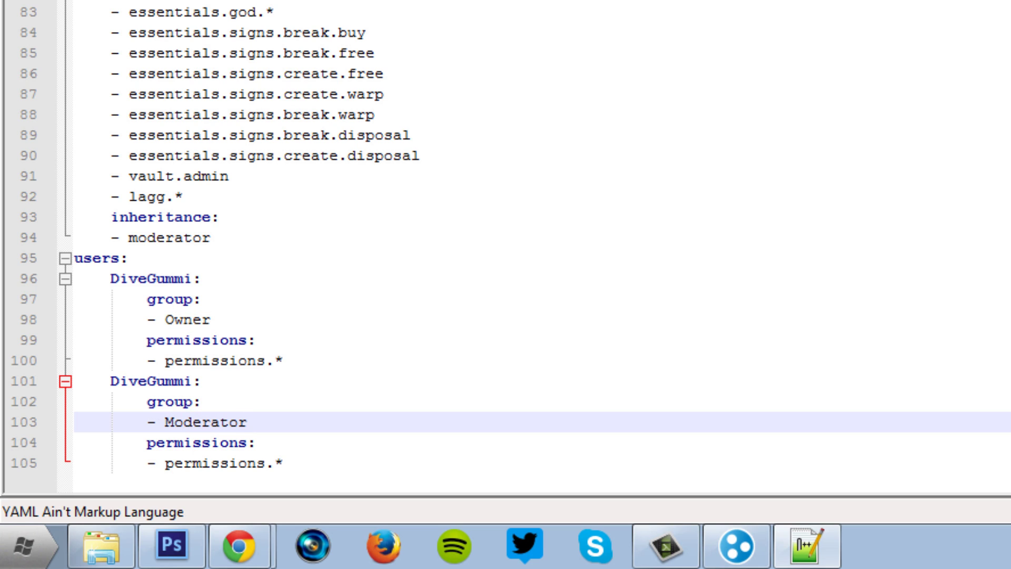
{"action": "double_click", "coordinate": [151, 381]}
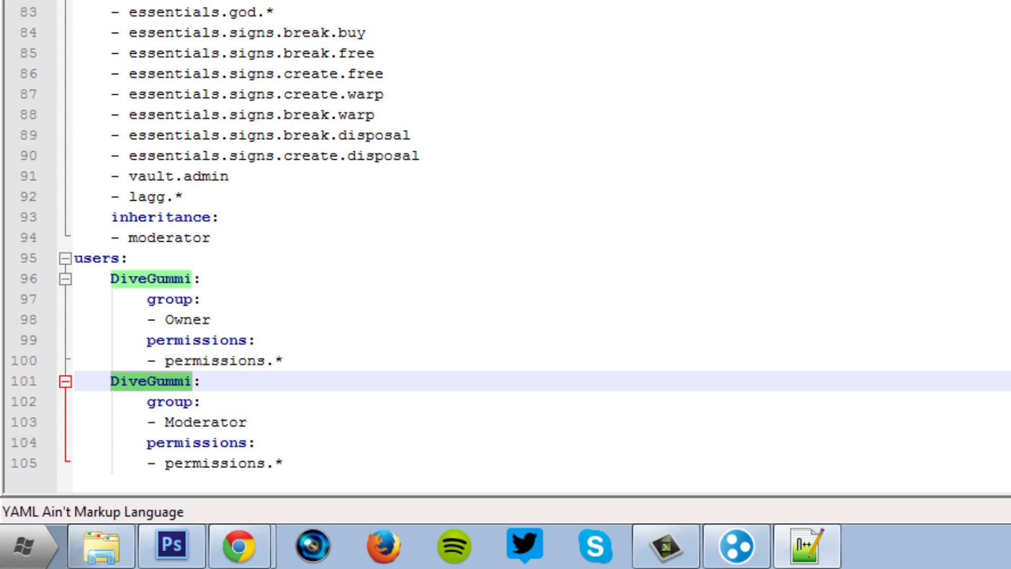
{"action": "type", "text": "Derp:"}
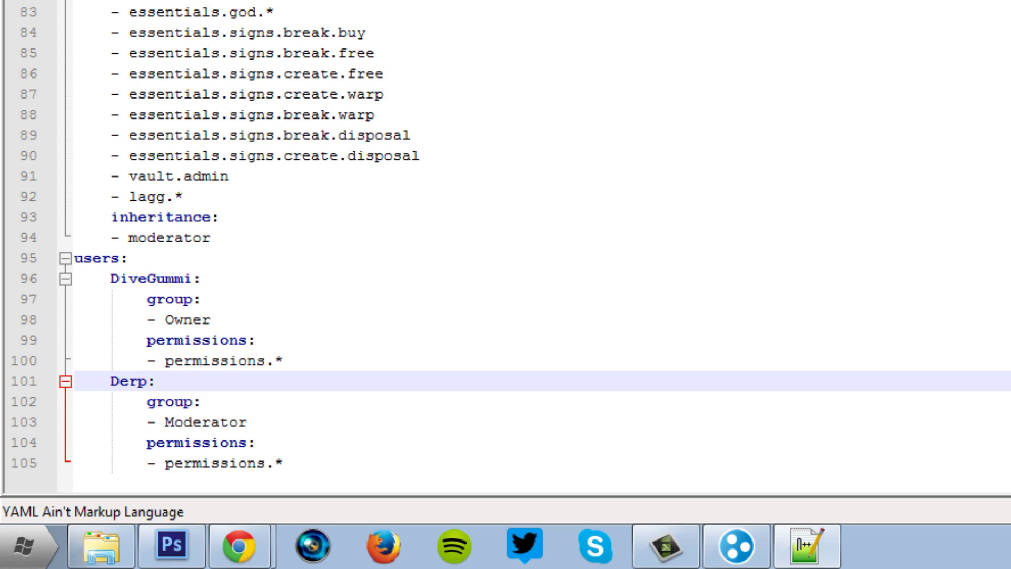
{"action": "left_click_drag", "start_coordinate": [282, 463], "coordinate": [74, 381]}
{"action": "left_click", "coordinate": [247, 422]}
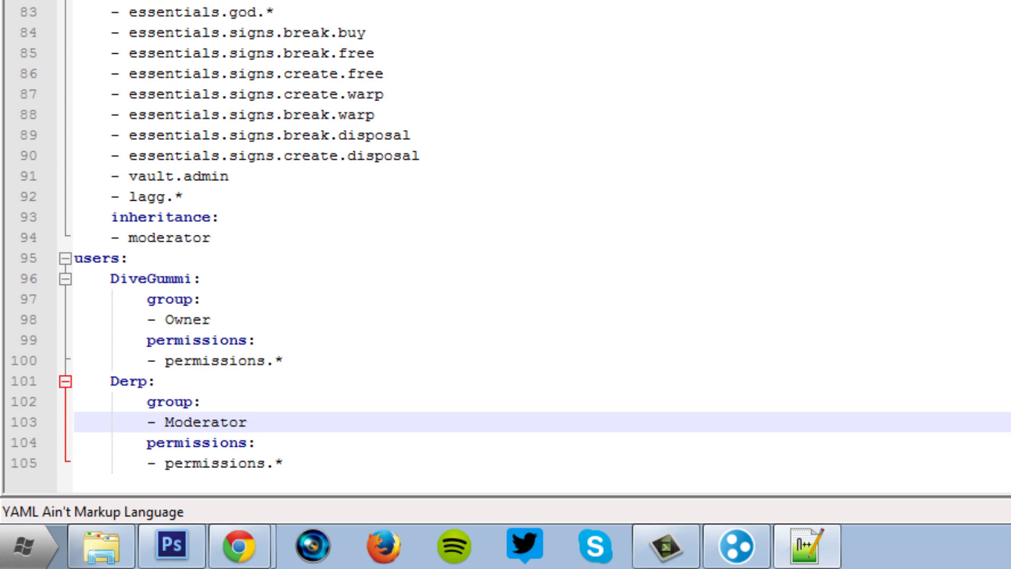
{"action": "left_click_drag", "start_coordinate": [283, 463], "coordinate": [74, 380]}
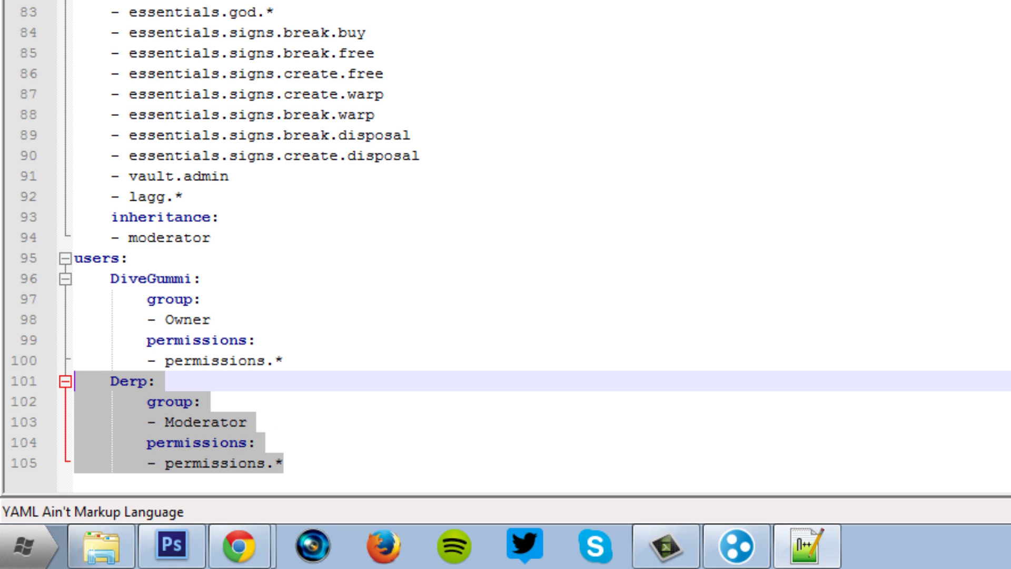
{"action": "key", "text": "BackSpace"}
{"action": "key", "text": "BackSpace"}
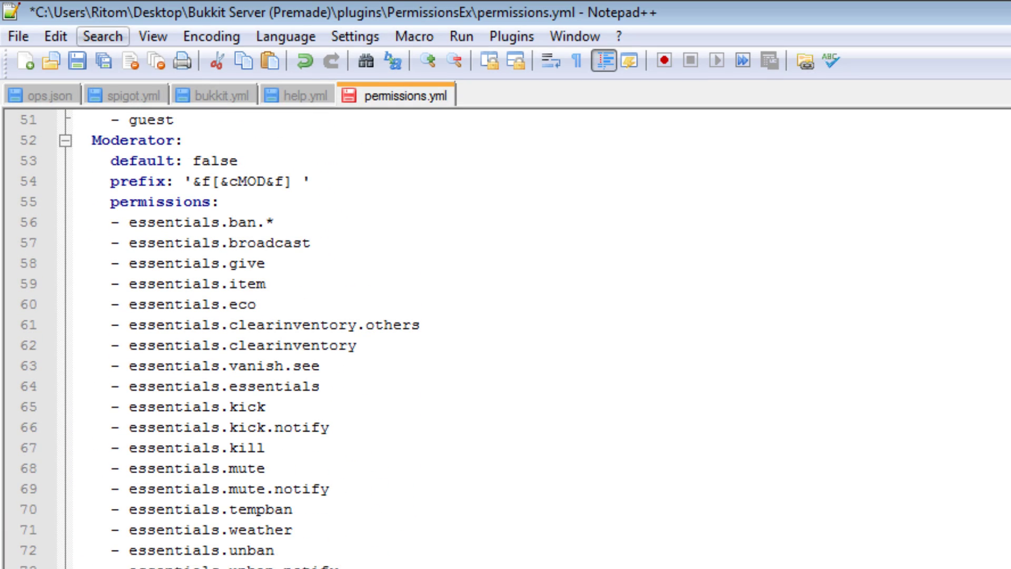
Save permissions.yml, return to the Bukkit Server (Premade) folder at run.bat, and show Hamachi.
{"action": "key", "text": "ctrl+s"}
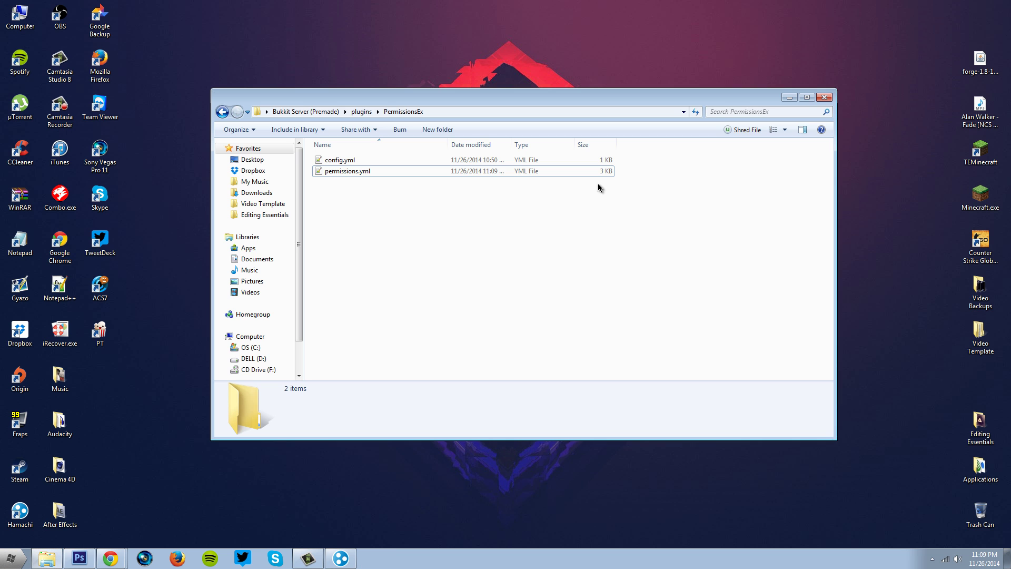
{"action": "key", "text": "BackSpace"}
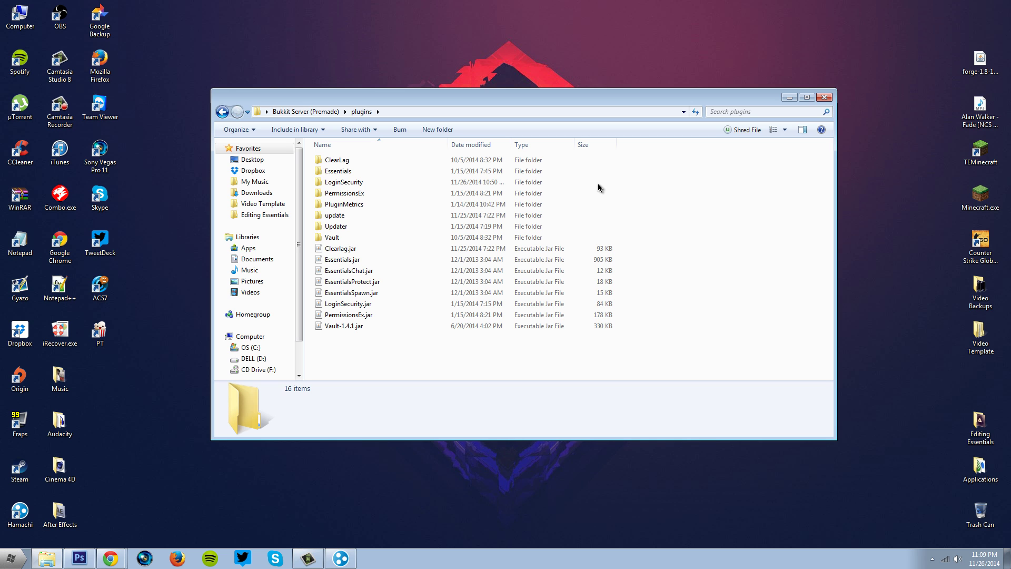
{"action": "key", "text": "BackSpace"}
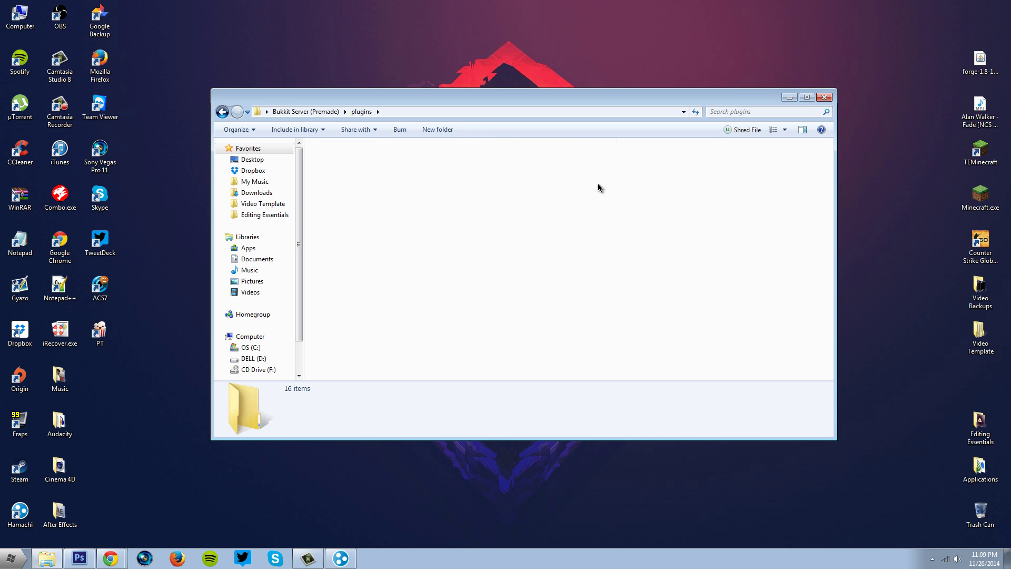
{"action": "scroll", "coordinate": [599, 187], "scroll_direction": "down", "scroll_amount": 1}
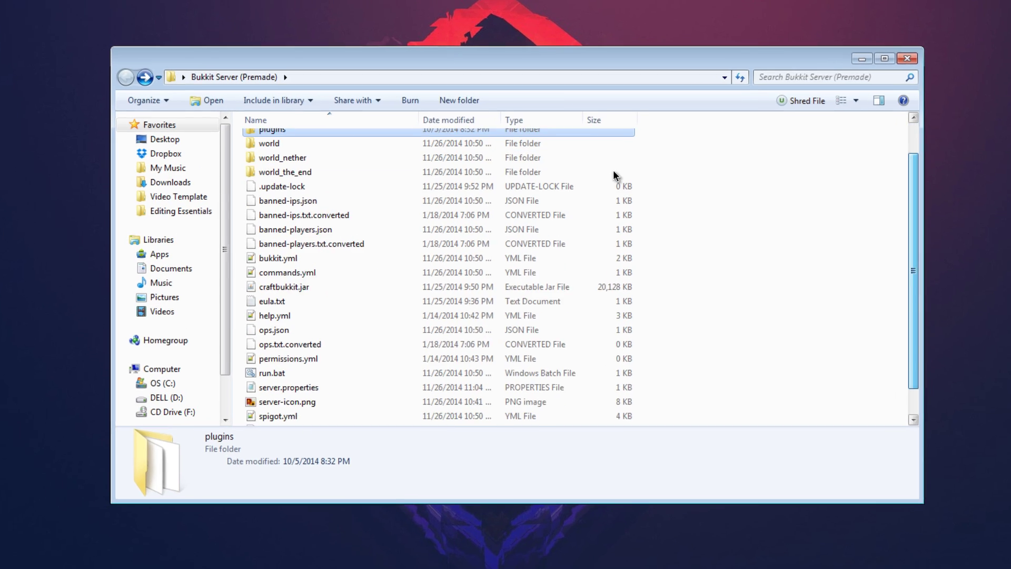
{"action": "key", "text": "Down"}
{"action": "key", "text": "Down"}
{"action": "key", "text": "Down"}
{"action": "key", "text": "Down"}
{"action": "key", "text": "Down"}
{"action": "key", "text": "Down"}
{"action": "key", "text": "Down"}
{"action": "key", "text": "Down"}
{"action": "key", "text": "Down"}
{"action": "key", "text": "Down"}
{"action": "key", "text": "Down"}
{"action": "key", "text": "Down"}
{"action": "key", "text": "Down"}
{"action": "key", "text": "Down"}
{"action": "key", "text": "Down"}
{"action": "key", "text": "Down"}
{"action": "key", "text": "Down"}
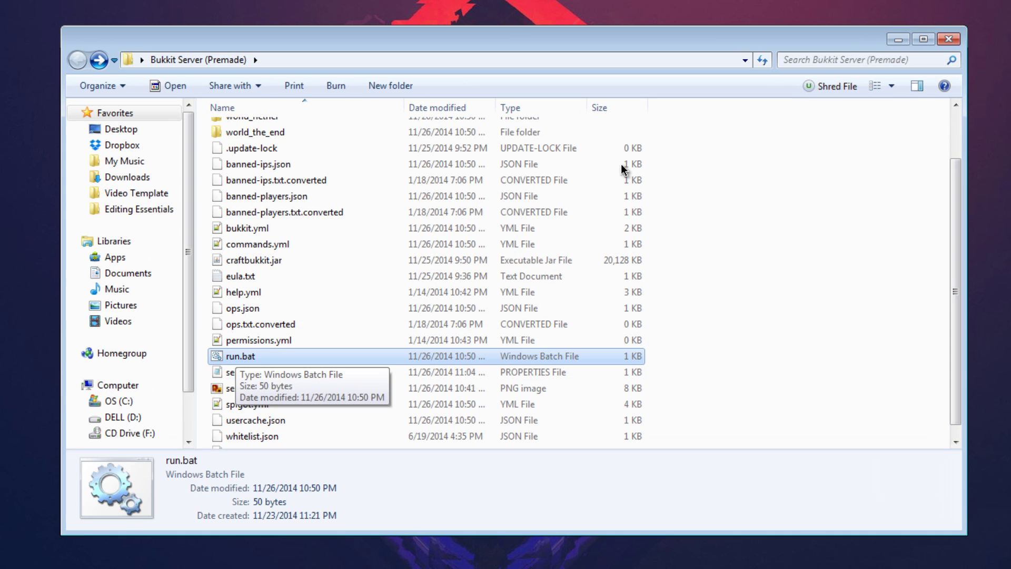
{"action": "key", "text": "alt+Tab"}
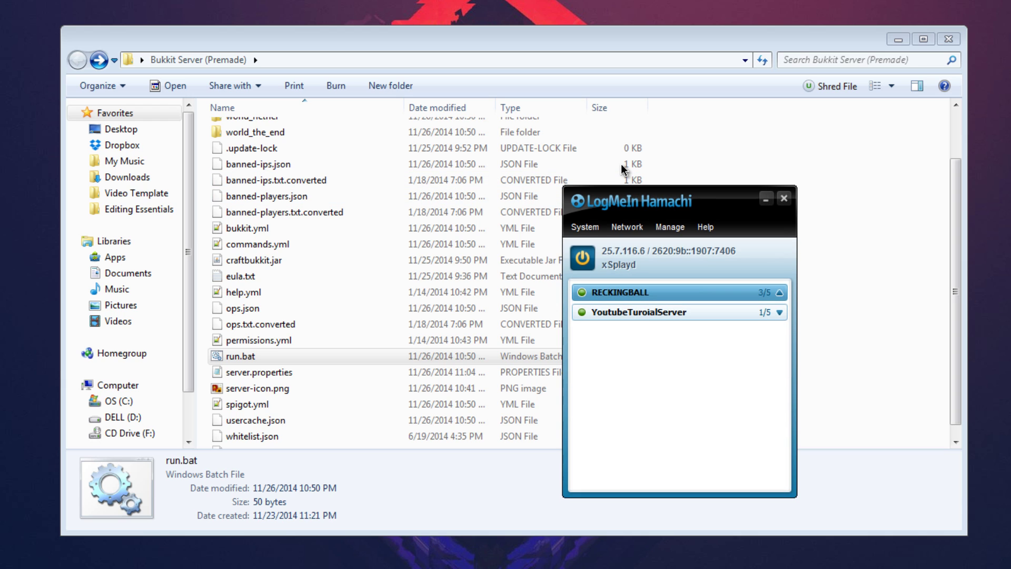
Cancel joining an existing Hamachi network and minimize the Hamachi window.
{"action": "key", "text": "alt+n"}
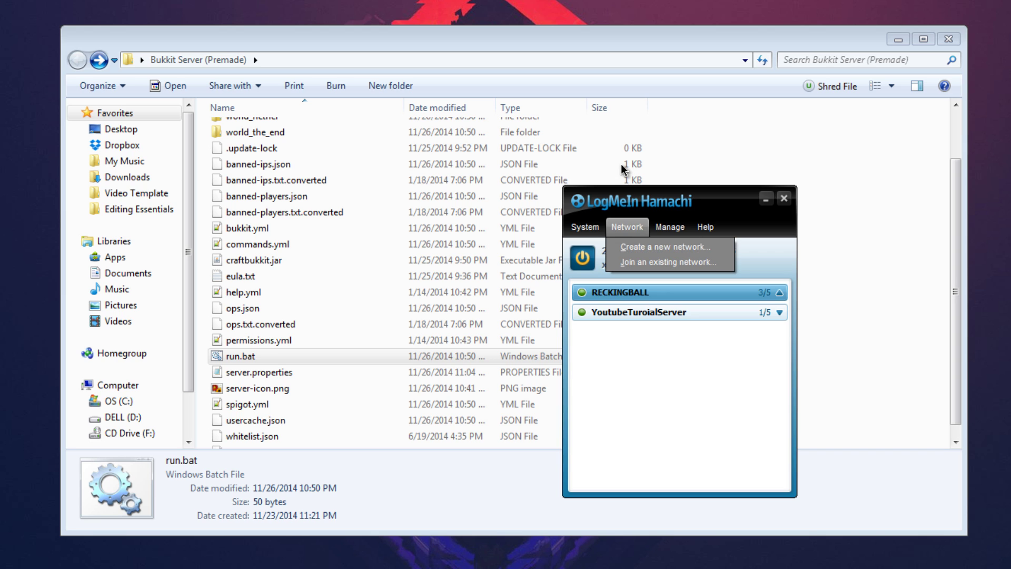
{"action": "key", "text": "Down"}
{"action": "key", "text": "Return"}
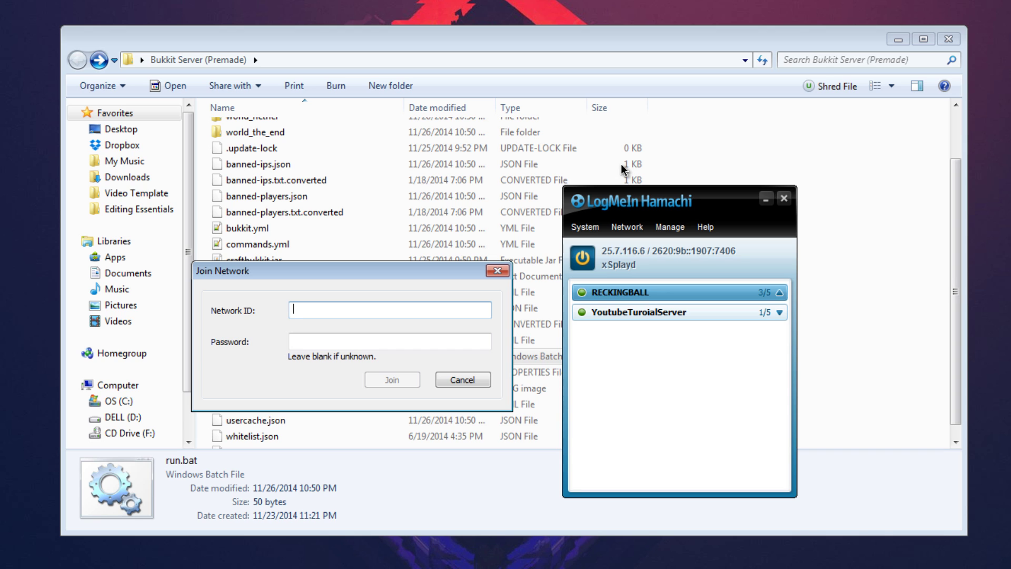
{"action": "key", "text": "Tab"}
{"action": "key", "text": "Escape"}
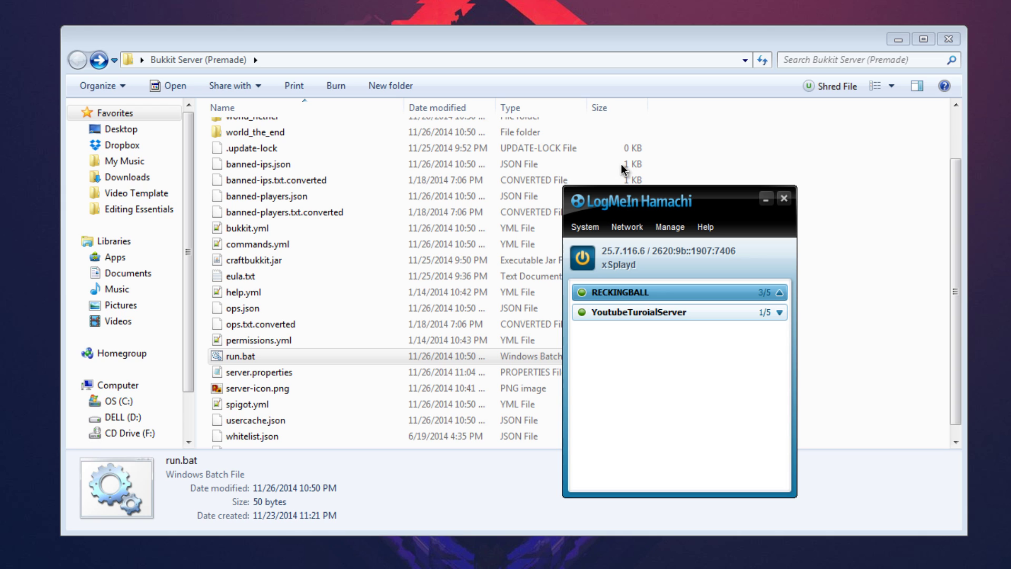
{"action": "left_click", "coordinate": [766, 198]}
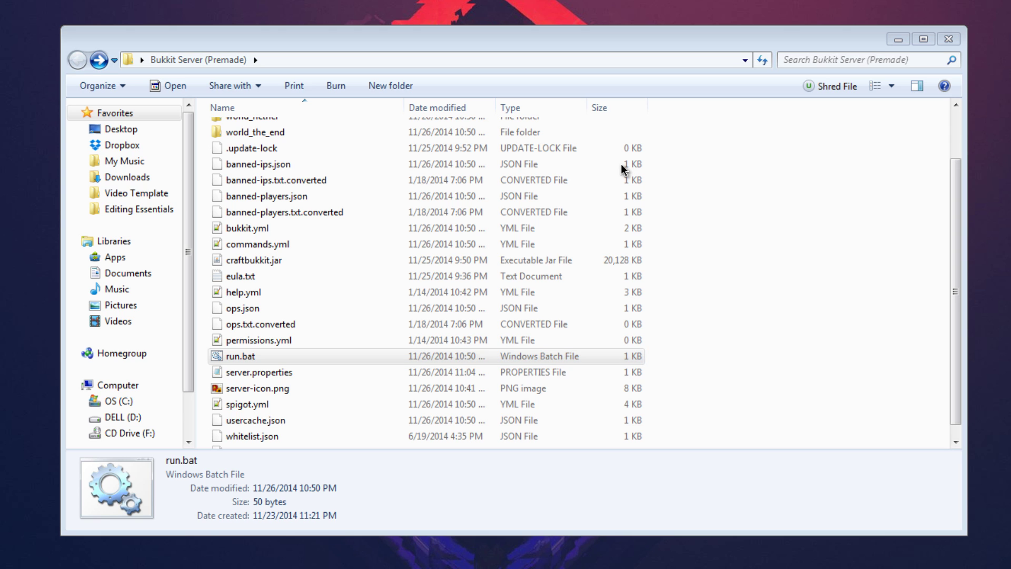
Minimize Hamachi, start the server from run.bat, and minimize the console once it reports Done.
{"action": "key", "text": "alt+Tab"}
{"action": "left_click", "coordinate": [766, 198]}
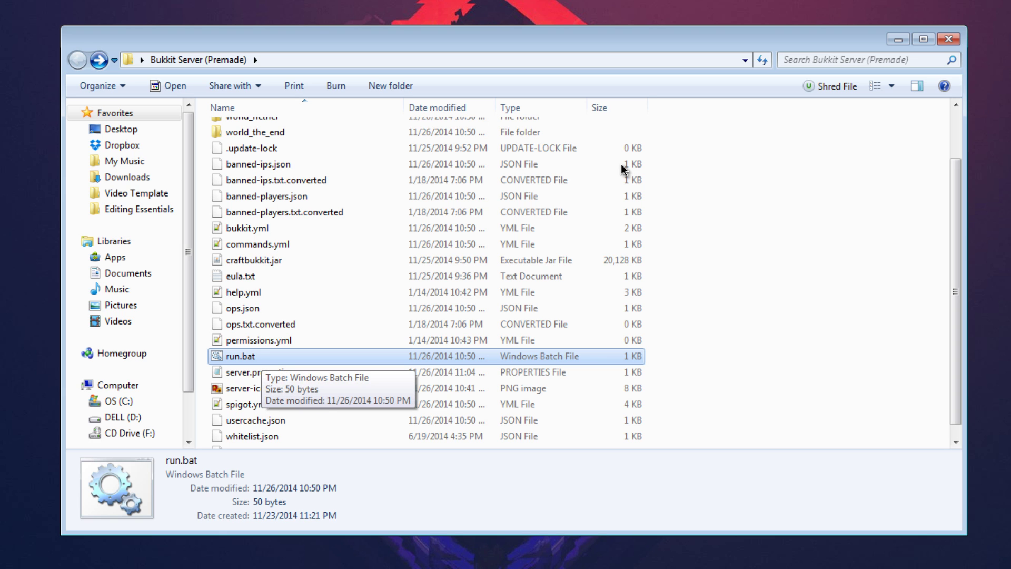
{"action": "key", "text": "Return"}
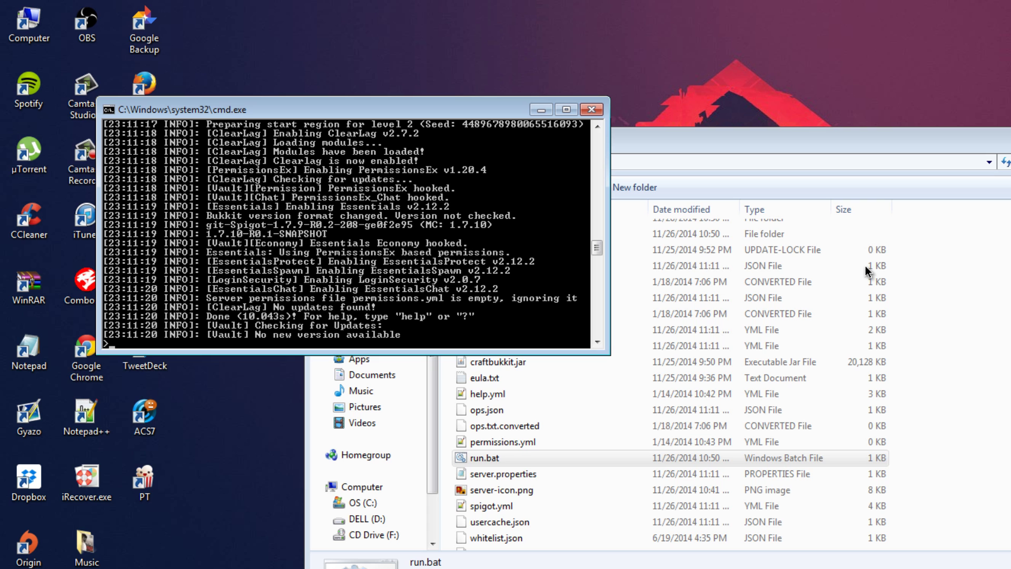
{"action": "scroll", "coordinate": [868, 271], "scroll_direction": "up", "scroll_amount": 8}
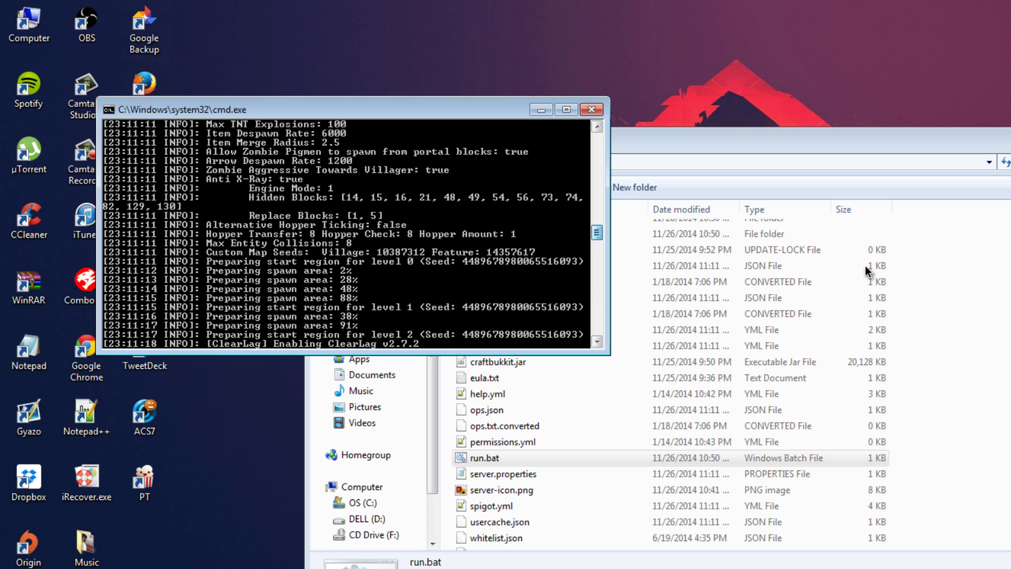
{"action": "scroll", "coordinate": [869, 271], "scroll_direction": "down", "scroll_amount": 8}
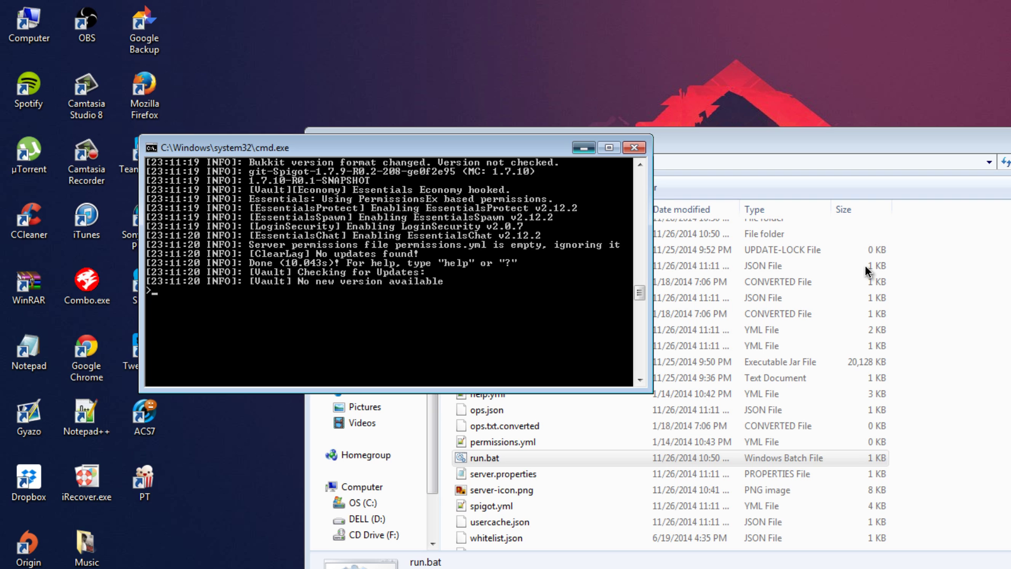
{"action": "key", "text": "super+Down"}
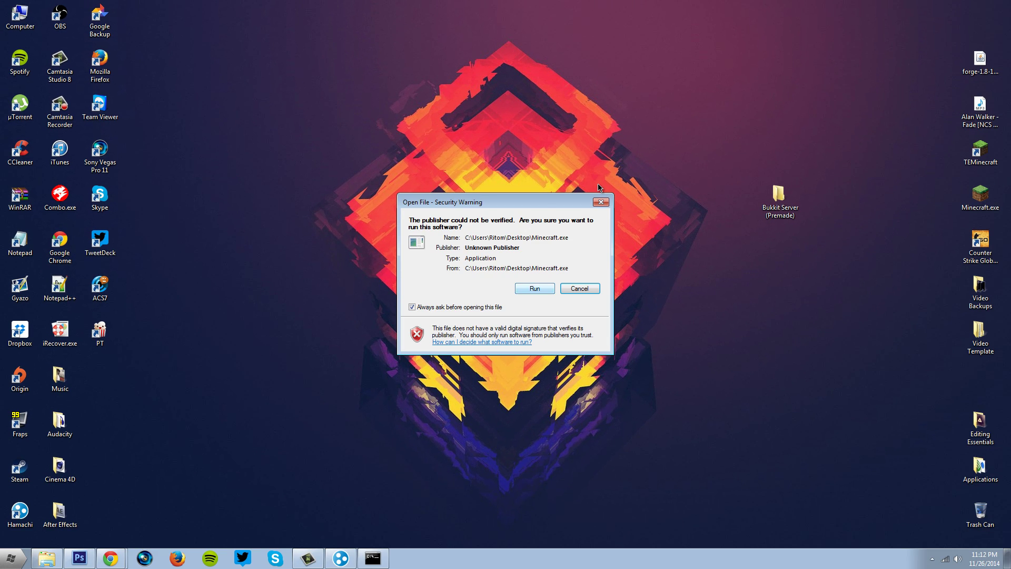
Launch Minecraft and begin adding a multiplayer server named mc.
{"action": "key", "text": "Return"}
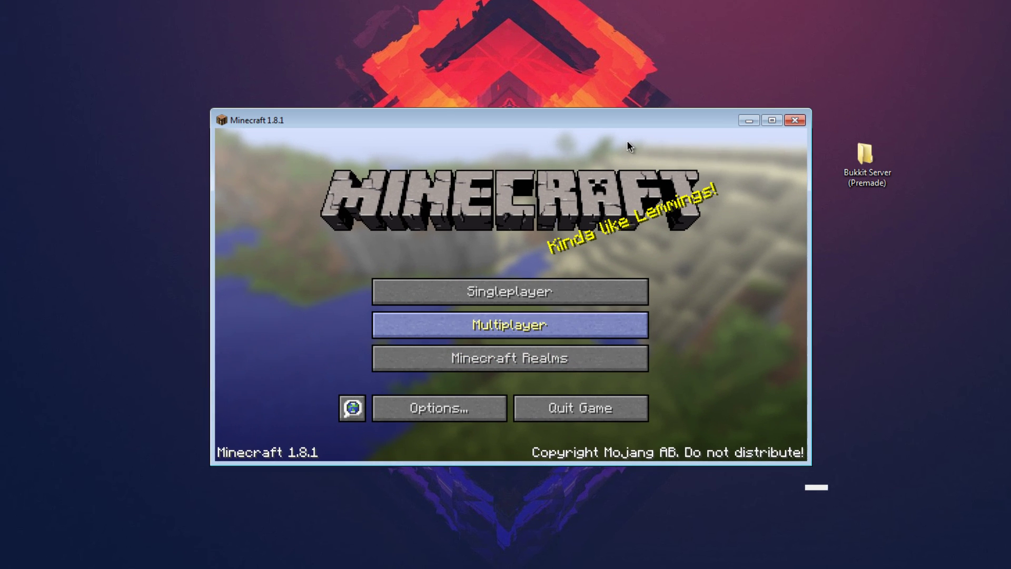
{"action": "left_click", "coordinate": [510, 325]}
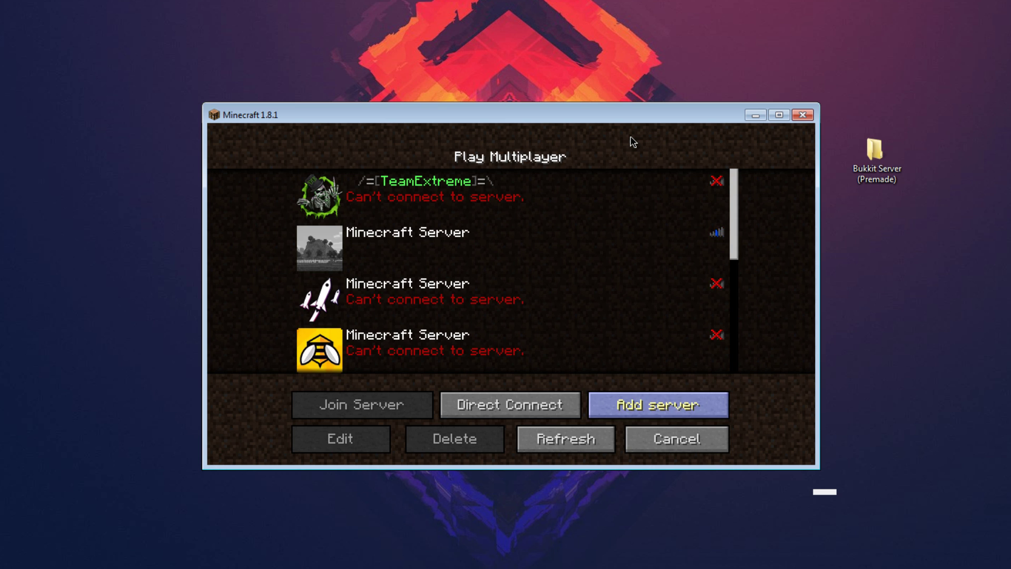
{"action": "left_click", "coordinate": [659, 404]}
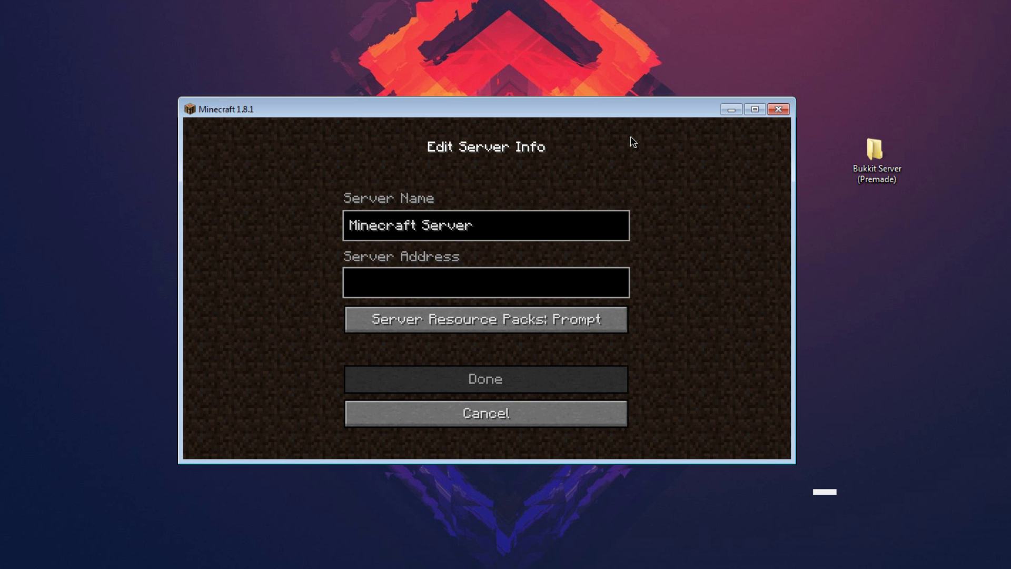
{"action": "key", "text": "BackSpace"}
{"action": "key", "text": "BackSpace"}
{"action": "key", "text": "BackSpace"}
{"action": "key", "text": "BackSpace"}
{"action": "key", "text": "BackSpace"}
{"action": "key", "text": "BackSpace"}
{"action": "key", "text": "BackSpace"}
{"action": "key", "text": "BackSpace"}
{"action": "key", "text": "BackSpace"}
{"action": "key", "text": "BackSpace"}
{"action": "key", "text": "BackSpace"}
{"action": "key", "text": "BackSpace"}
{"action": "key", "text": "BackSpace"}
{"action": "key", "text": "BackSpace"}
{"action": "key", "text": "BackSpace"}
{"action": "key", "text": "BackSpace"}
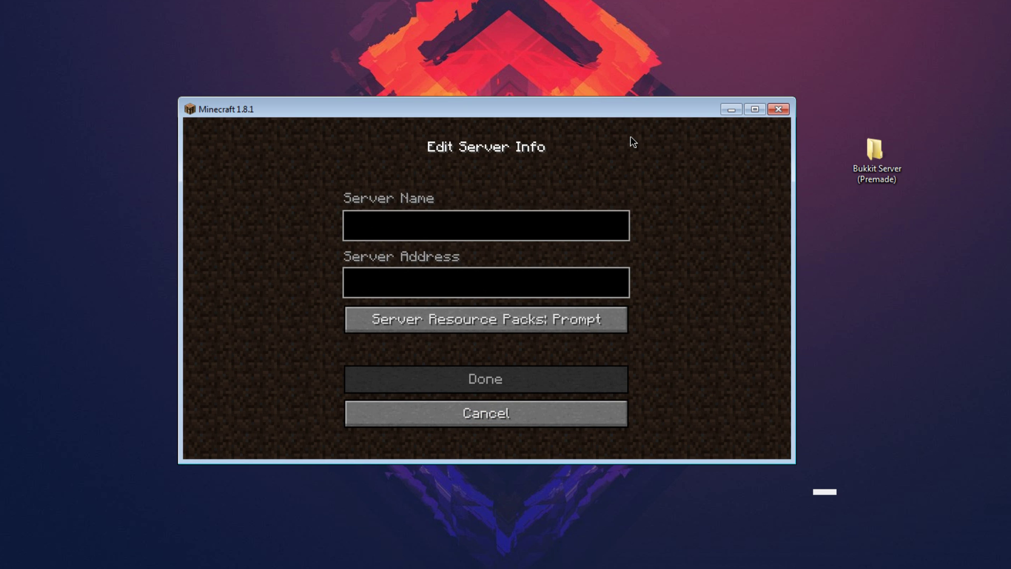
{"action": "type", "text": "mc"}
{"action": "key", "text": "Tab"}
Set its address to the copied Hamachi IPv4 plus :25565 and save the entry.
{"action": "key", "text": "alt+Tab"}
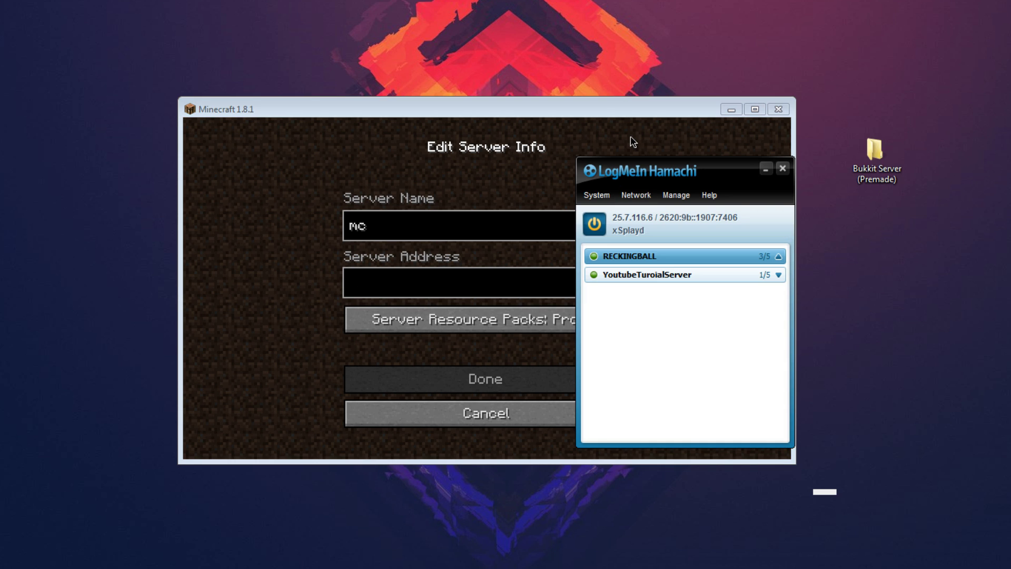
{"action": "left_click", "coordinate": [638, 217]}
{"action": "left_click", "coordinate": [680, 222]}
{"action": "key", "text": "alt+Tab"}
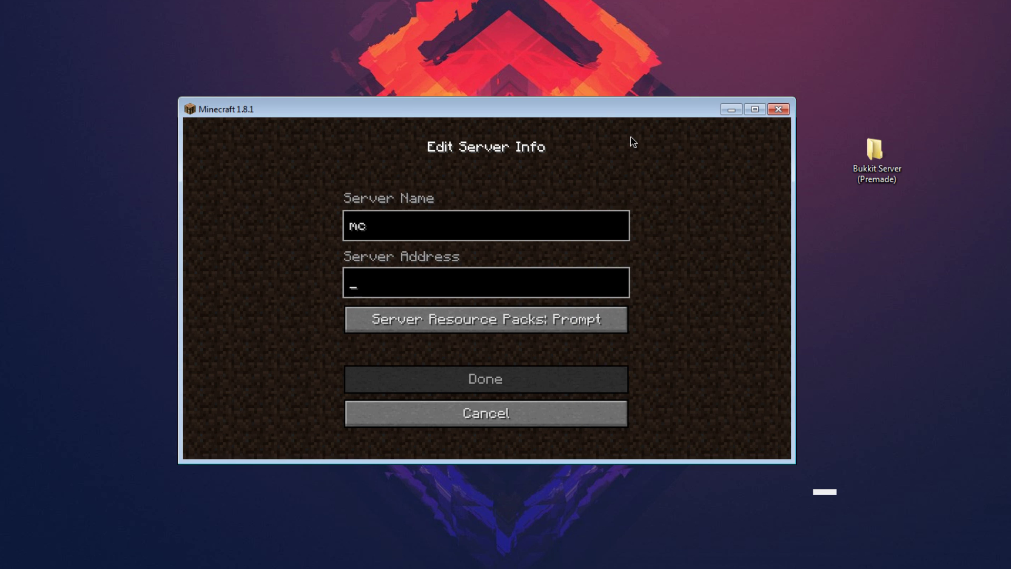
{"action": "type", "text": "25.7.116.6"}
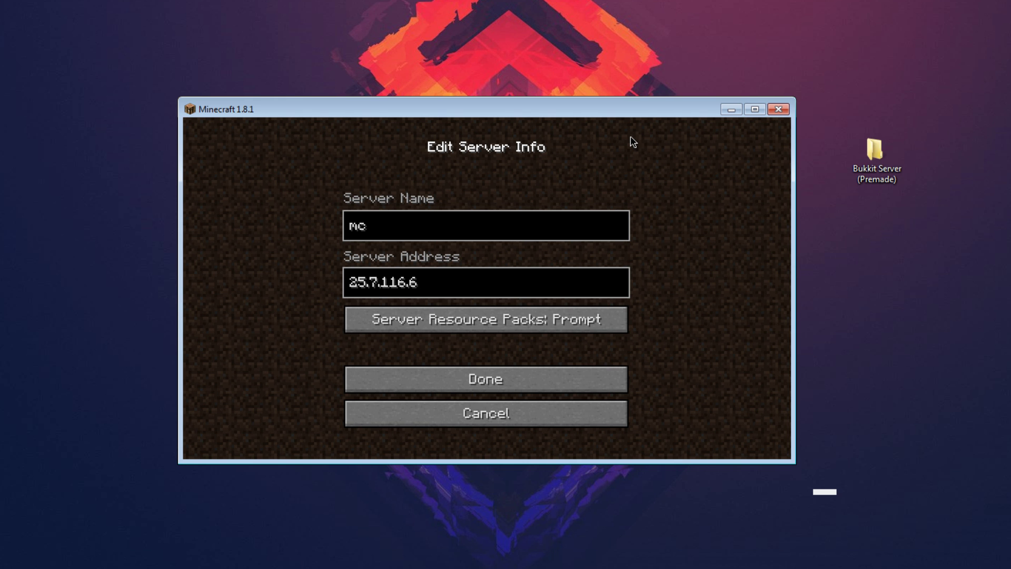
{"action": "type", "text": ":2556"}
{"action": "type", "text": "5"}
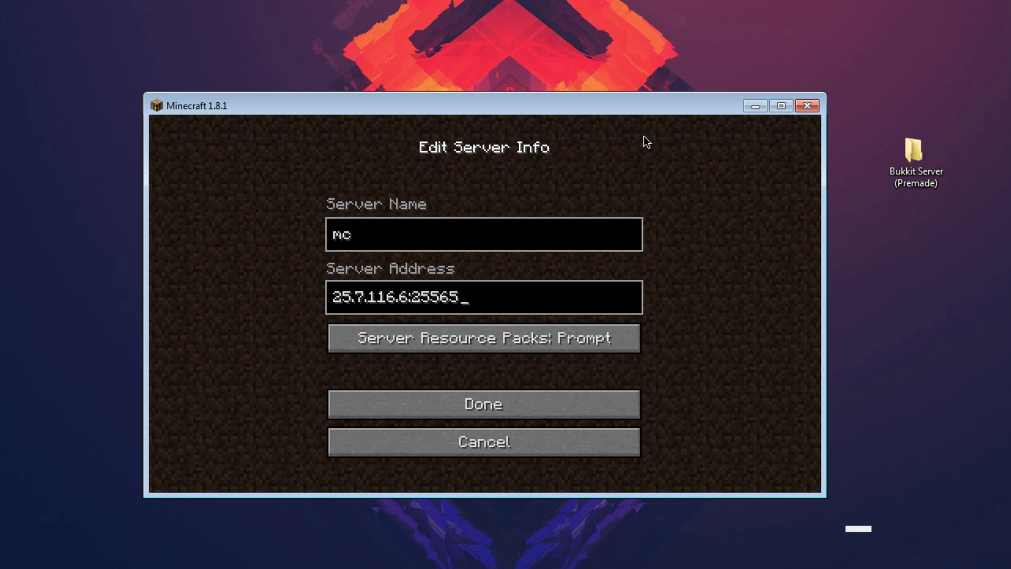
{"action": "key", "text": "Return"}
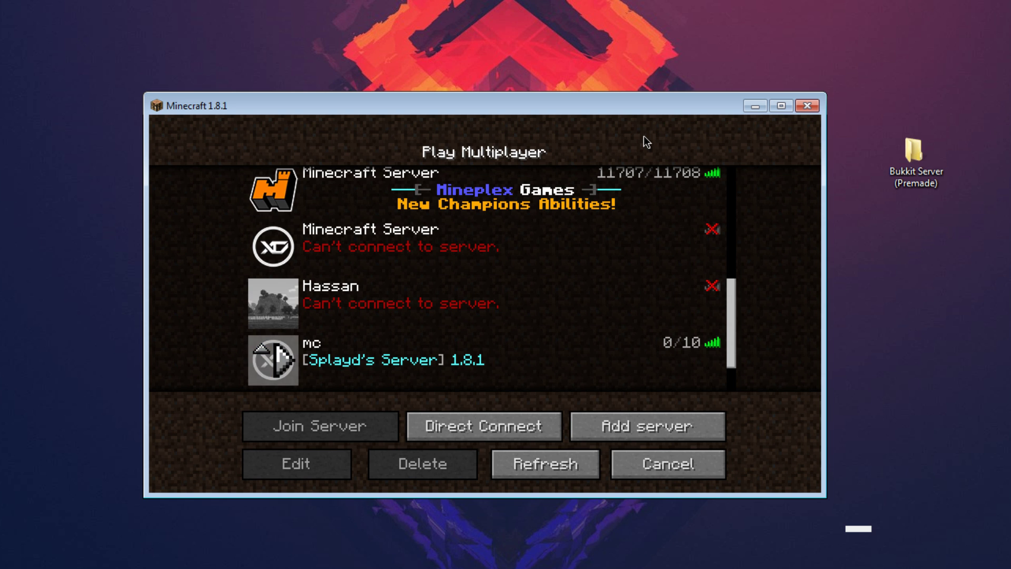
Join the mc server and register an account password with /register.
{"action": "left_click", "coordinate": [273, 360]}
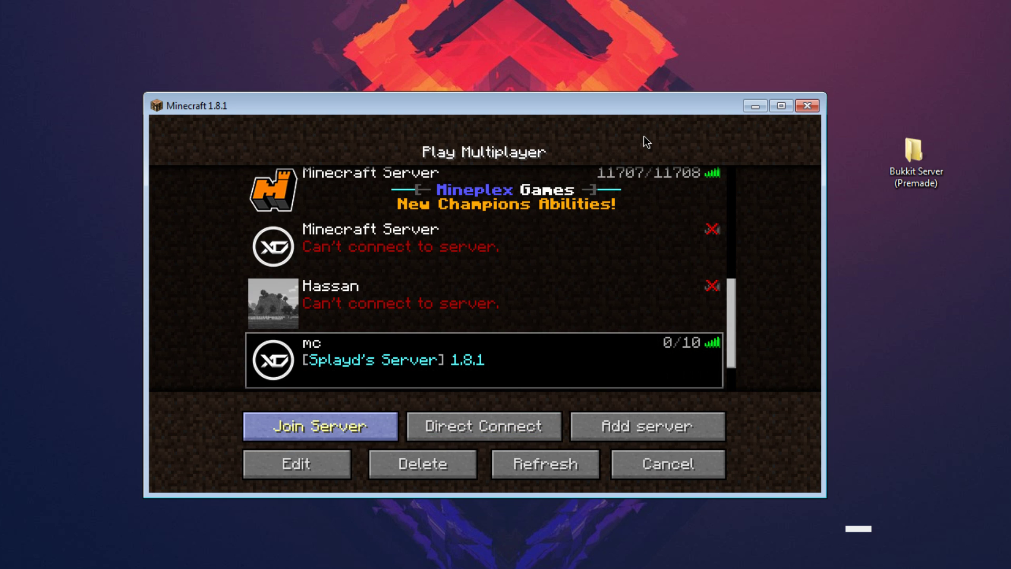
{"action": "left_click", "coordinate": [320, 427]}
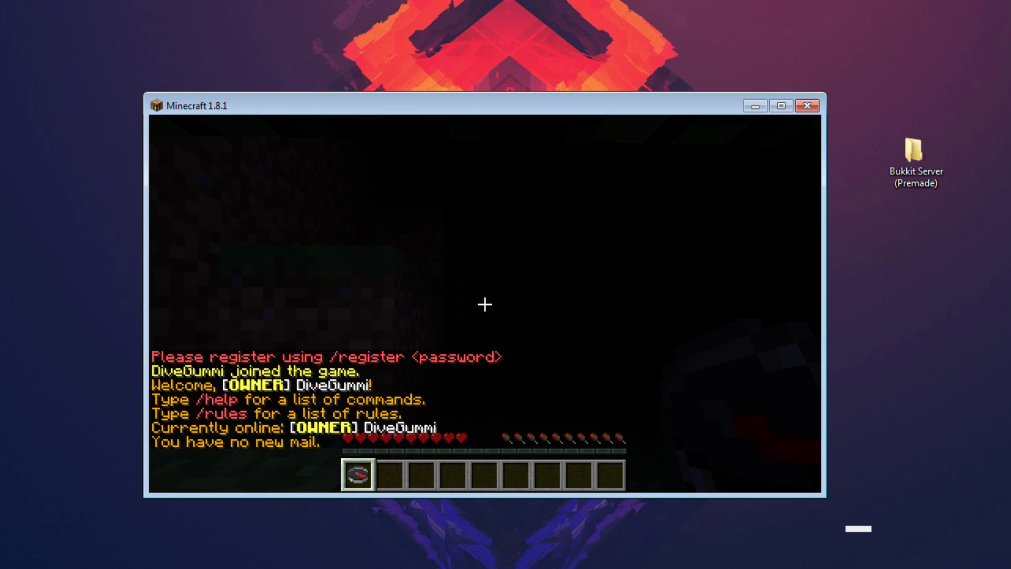
{"action": "key", "text": "t"}
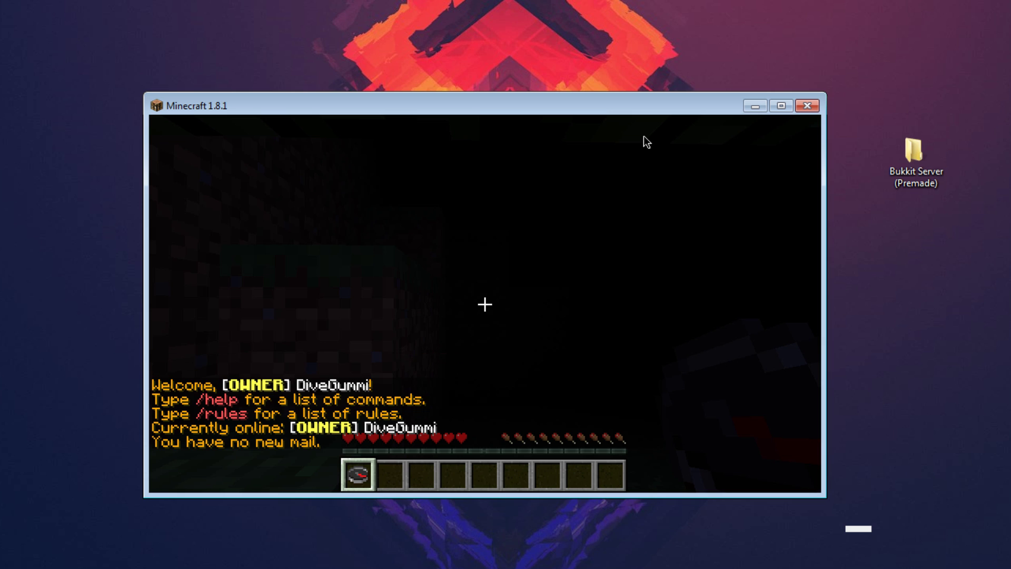
{"action": "type", "text": "/"}
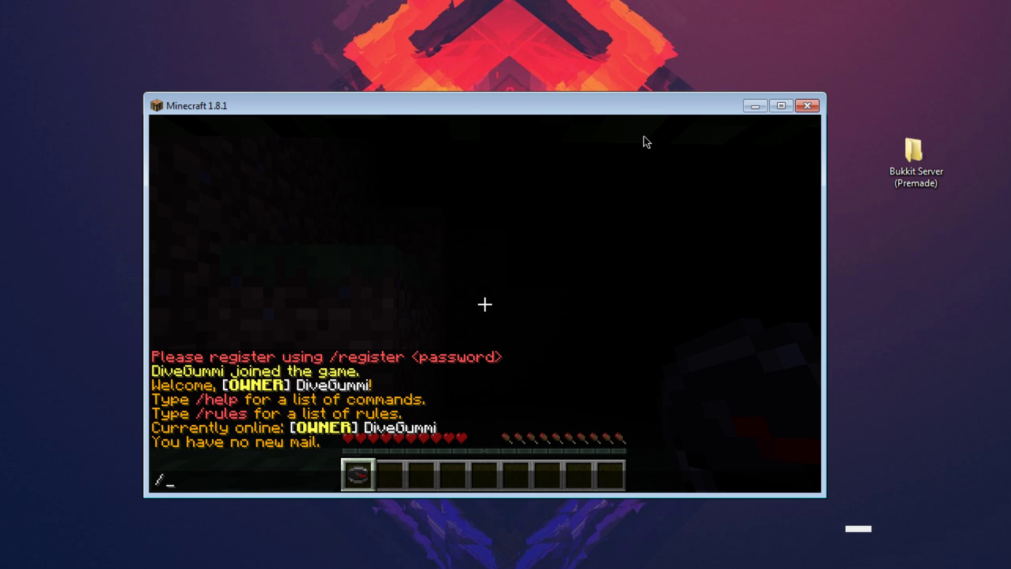
{"action": "type", "text": "register 123"}
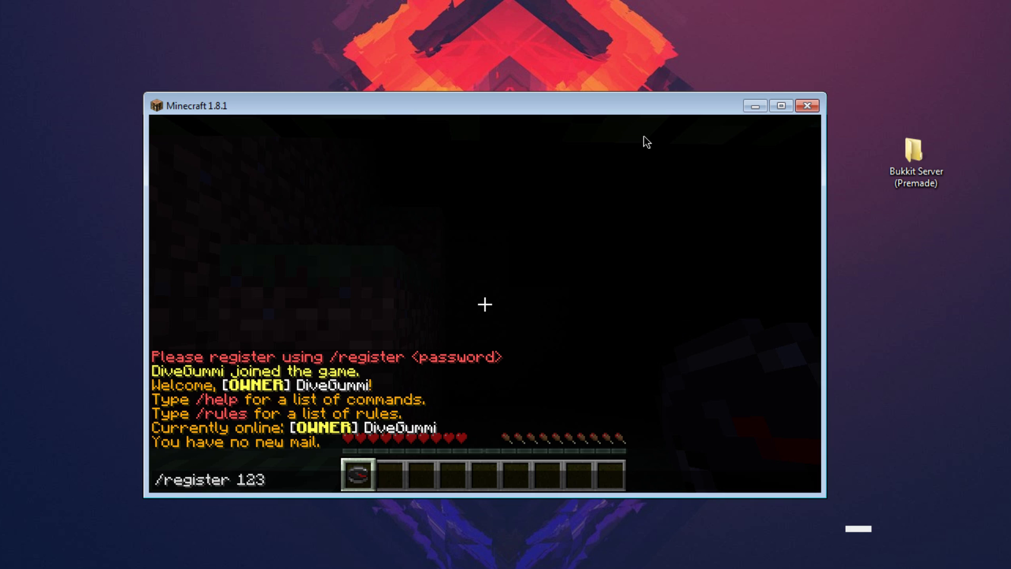
{"action": "key", "text": "Return"}
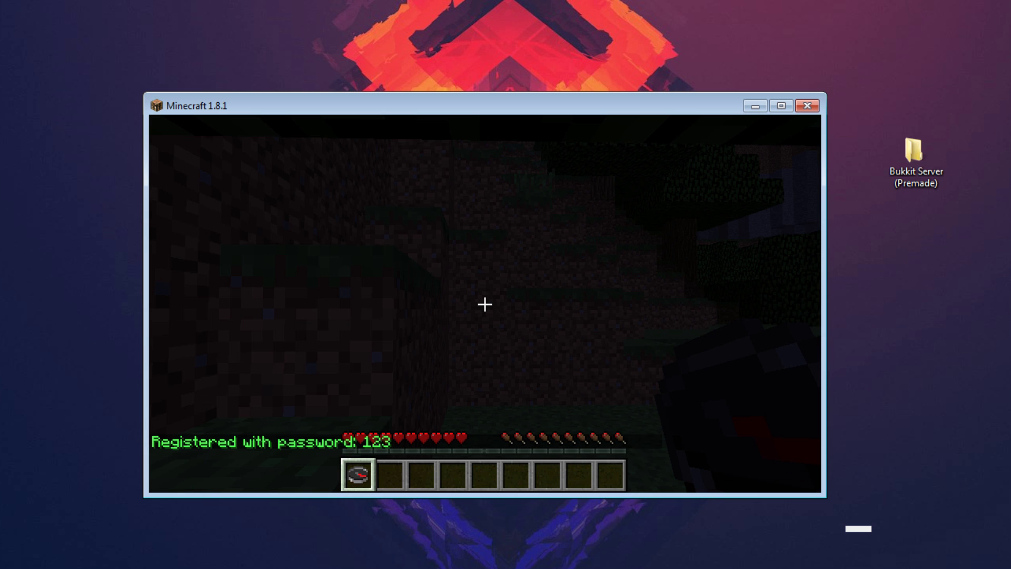
Send the chat message 'tsfsd', then disconnect back to the title menu.
{"action": "type", "text": "ts"}
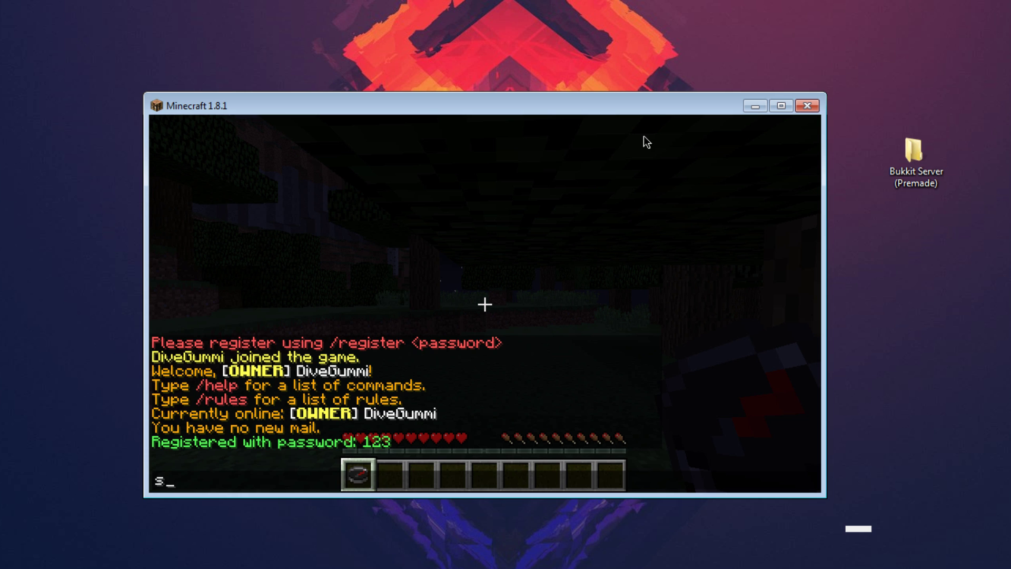
{"action": "type", "text": "fsd"}
{"action": "key", "text": "Return"}
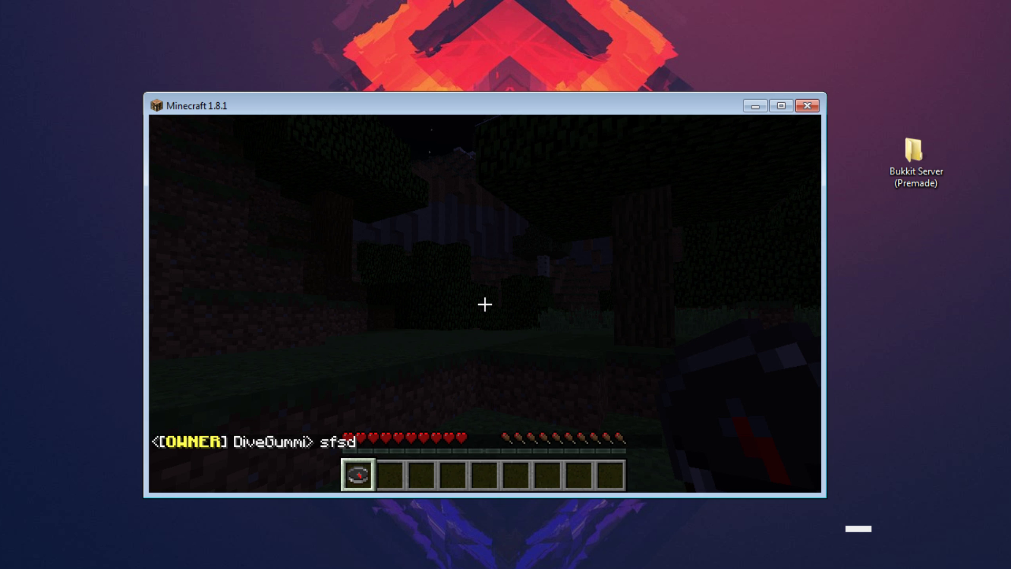
{"action": "key", "text": "Escape"}
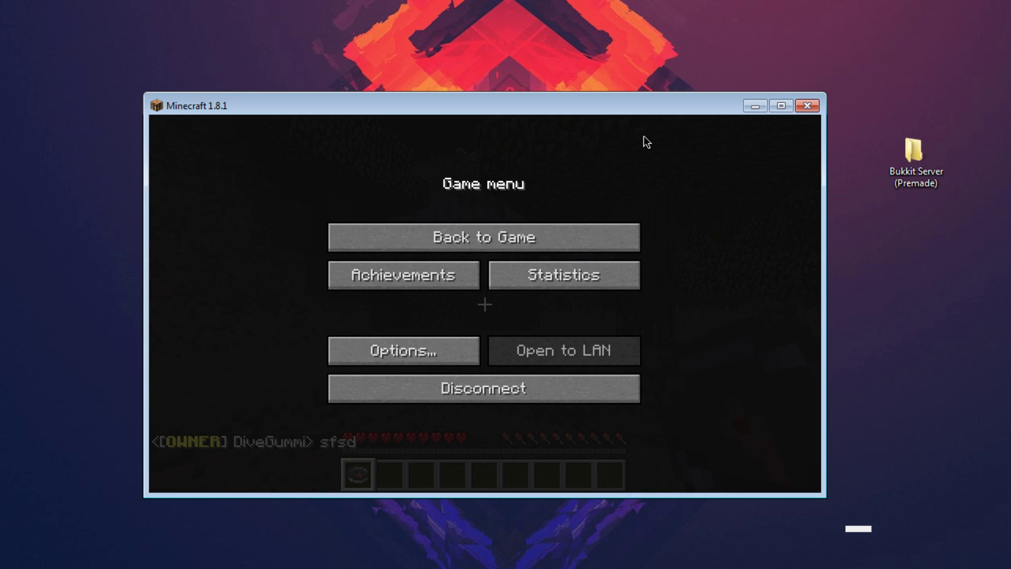
{"action": "left_click", "coordinate": [485, 388]}
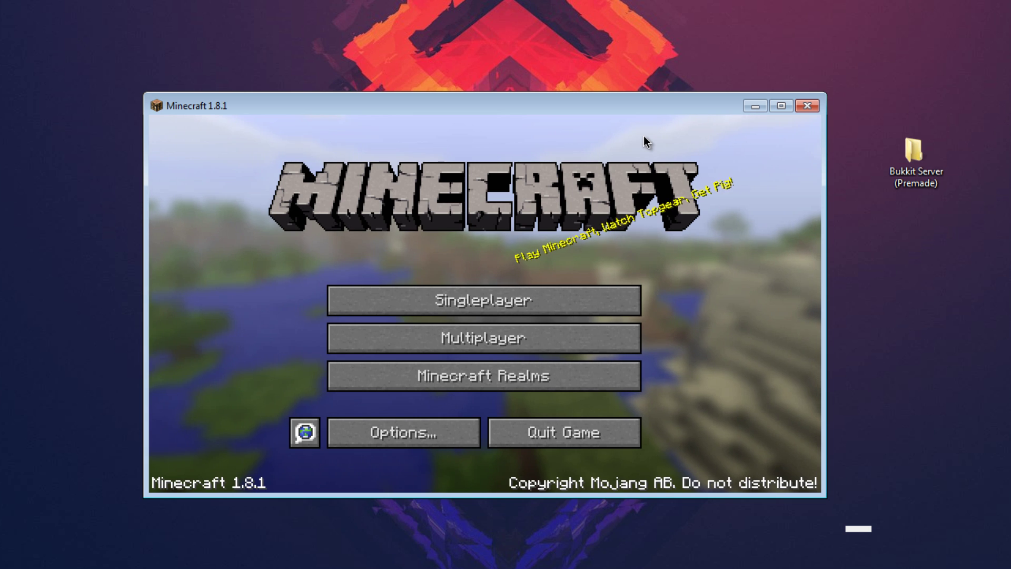
{"action": "left_click", "coordinate": [484, 338]}
In the server console, op the joined player by entering op with their name.
{"action": "scroll", "coordinate": [484, 279], "scroll_direction": "down", "scroll_amount": 5}
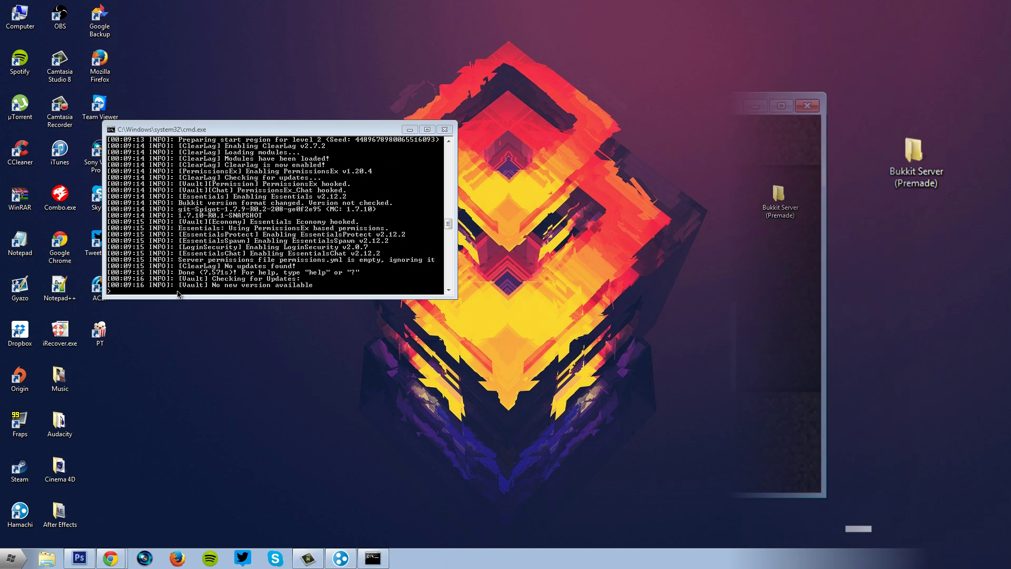
{"action": "left_click", "coordinate": [163, 287]}
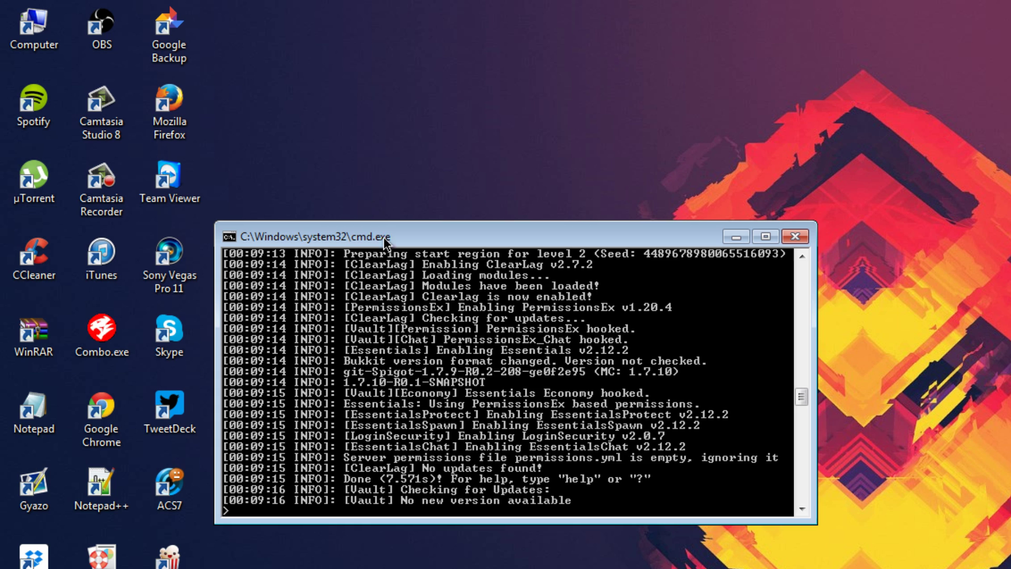
{"action": "left_click_drag", "start_coordinate": [383, 237], "coordinate": [365, 263]}
{"action": "left_click", "coordinate": [210, 533]}
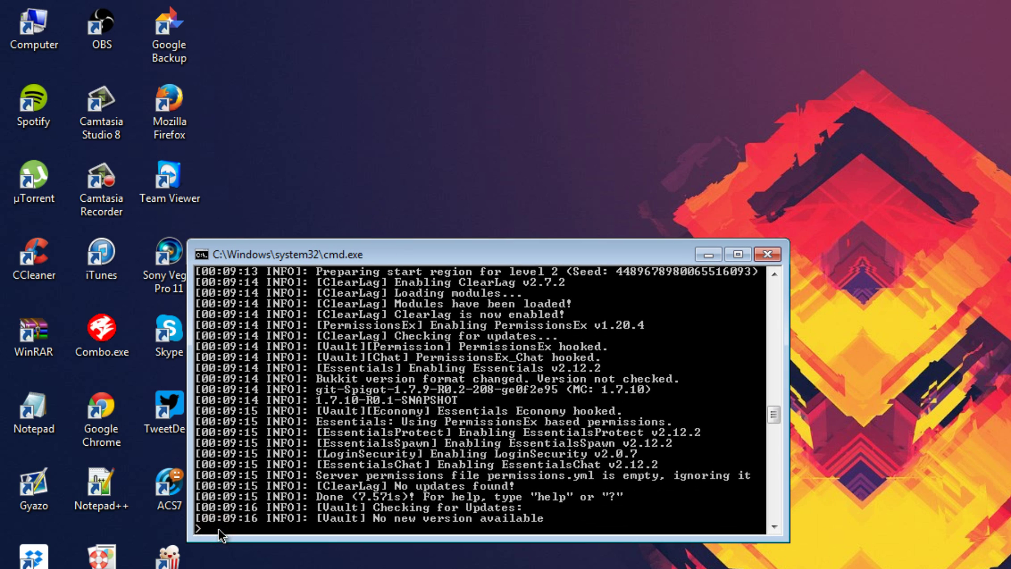
{"action": "type", "text": "op DiveGummi"}
{"action": "key", "text": "Return"}
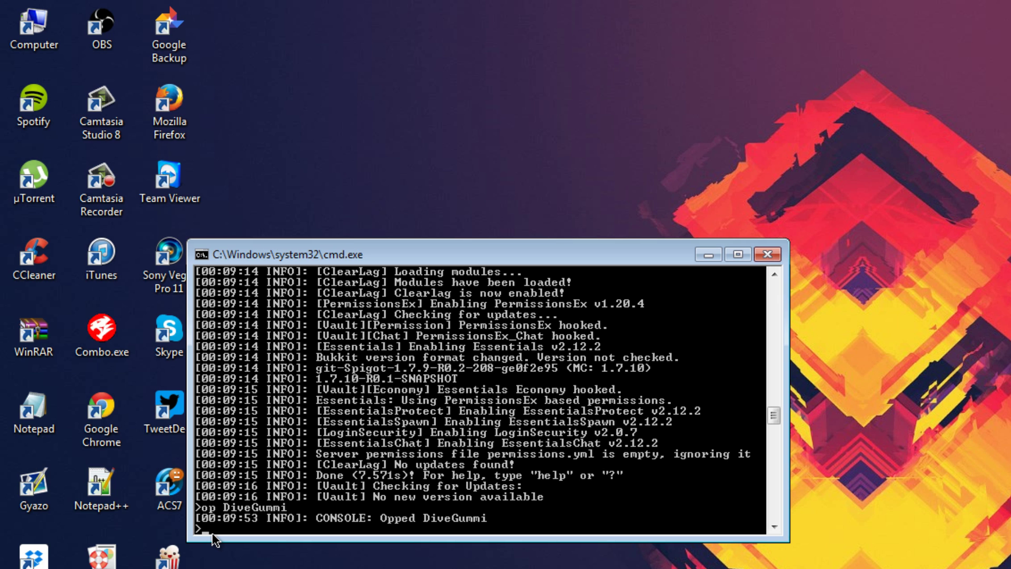
Stop the server and close the console after shutdown.
{"action": "type", "text": "top"}
{"action": "key", "text": "Return"}
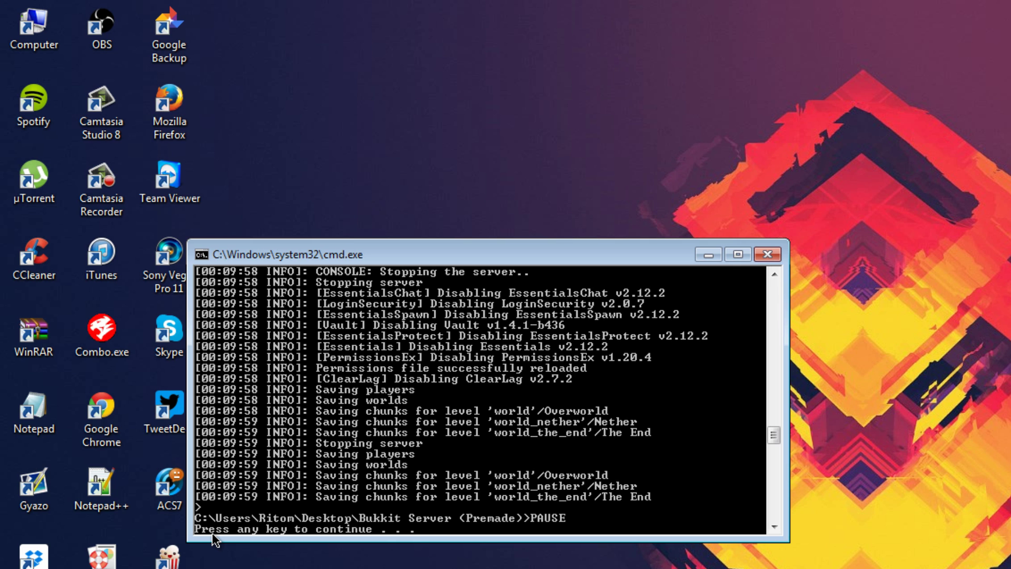
{"action": "key", "text": "Return"}
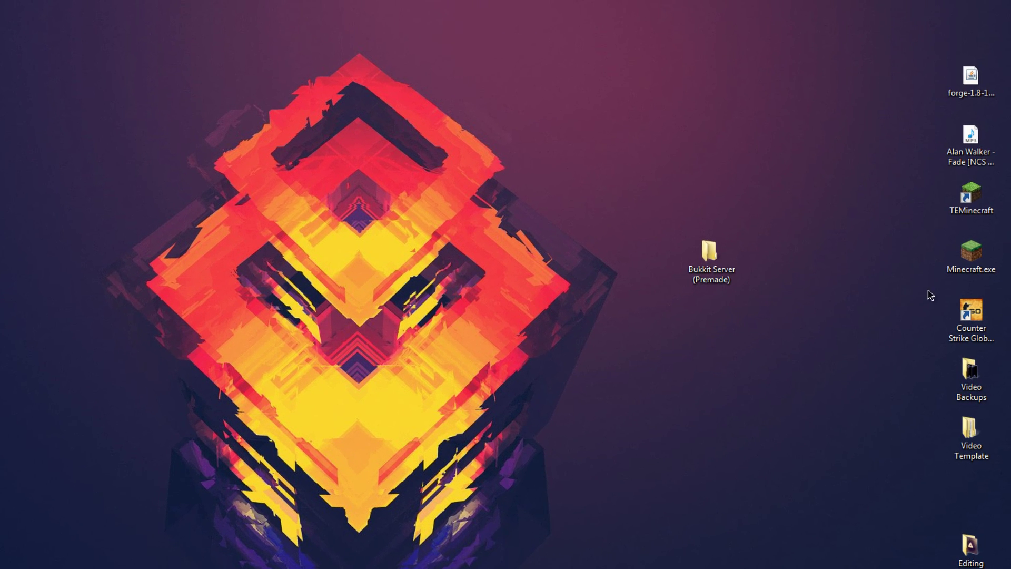
Open the plugins folder inside Bukkit Server (Premade).
{"action": "left_click", "coordinate": [691, 254]}
{"action": "double_click", "coordinate": [691, 254]}
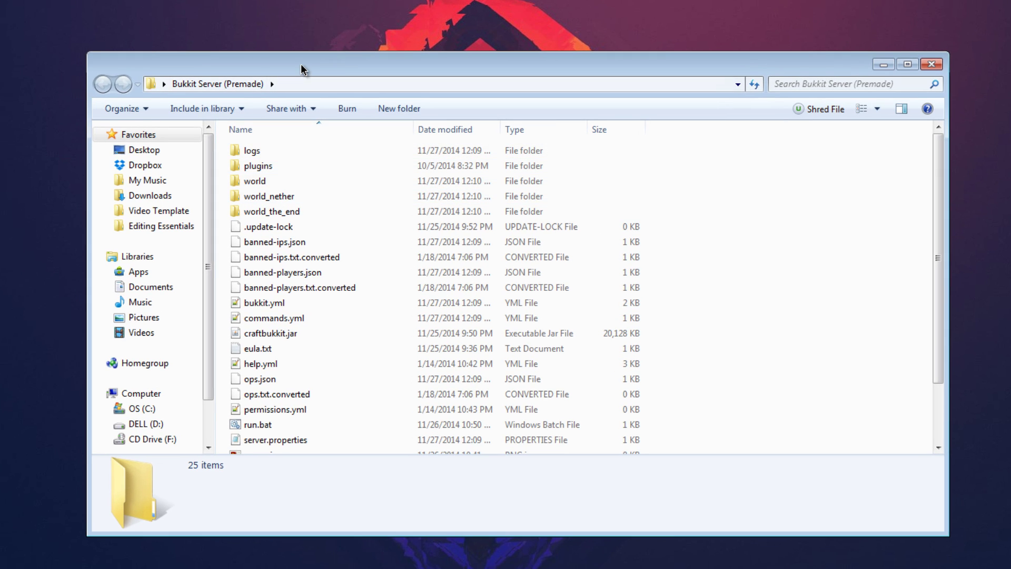
{"action": "left_click_drag", "start_coordinate": [311, 66], "coordinate": [293, 63]}
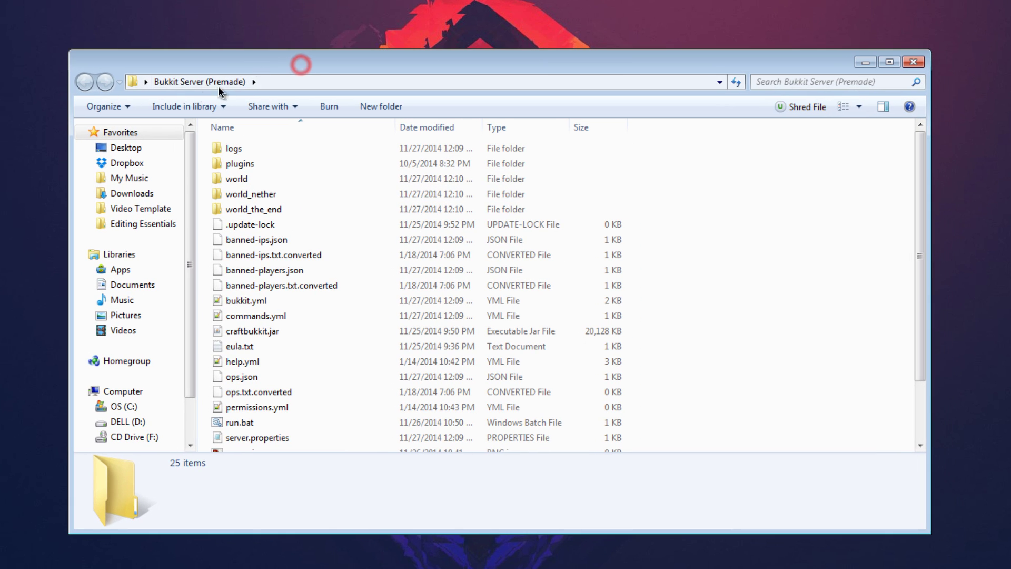
{"action": "double_click", "coordinate": [235, 166]}
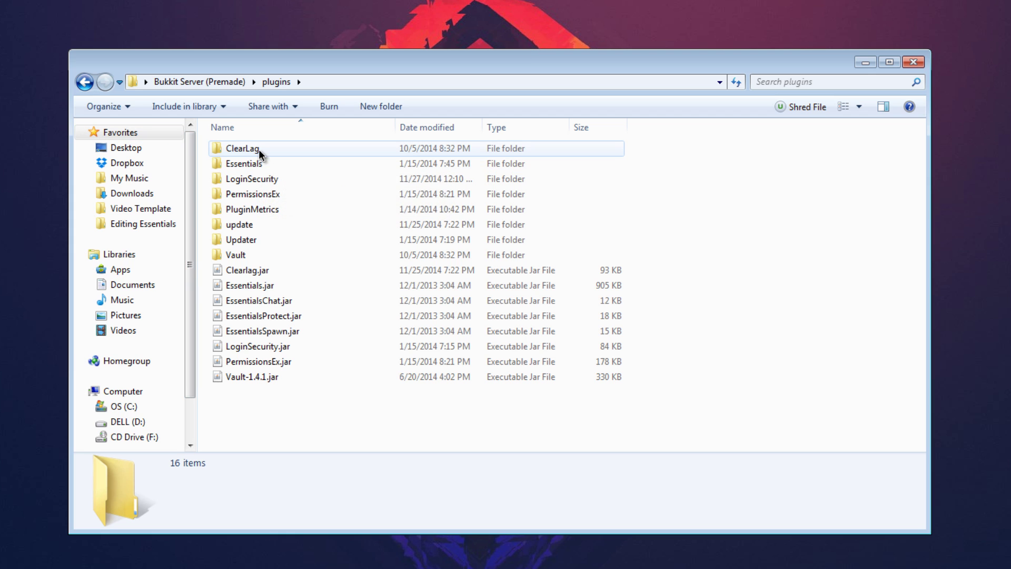
Inspect the Essentials, LoginSecurity, PermissionsEx, PluginMetrics, update and Vault plugin folders.
{"action": "left_click", "coordinate": [254, 166]}
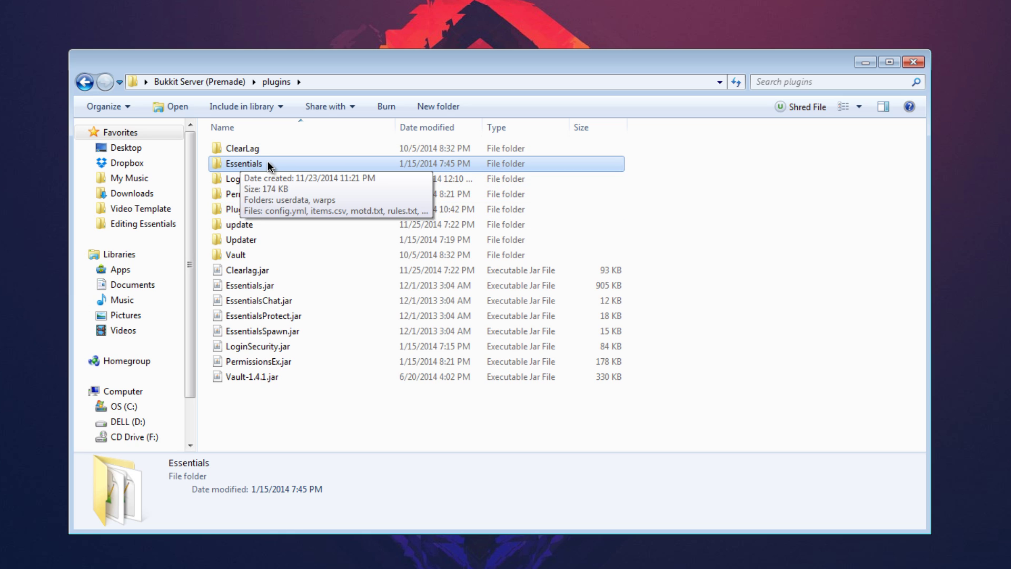
{"action": "left_click", "coordinate": [263, 182]}
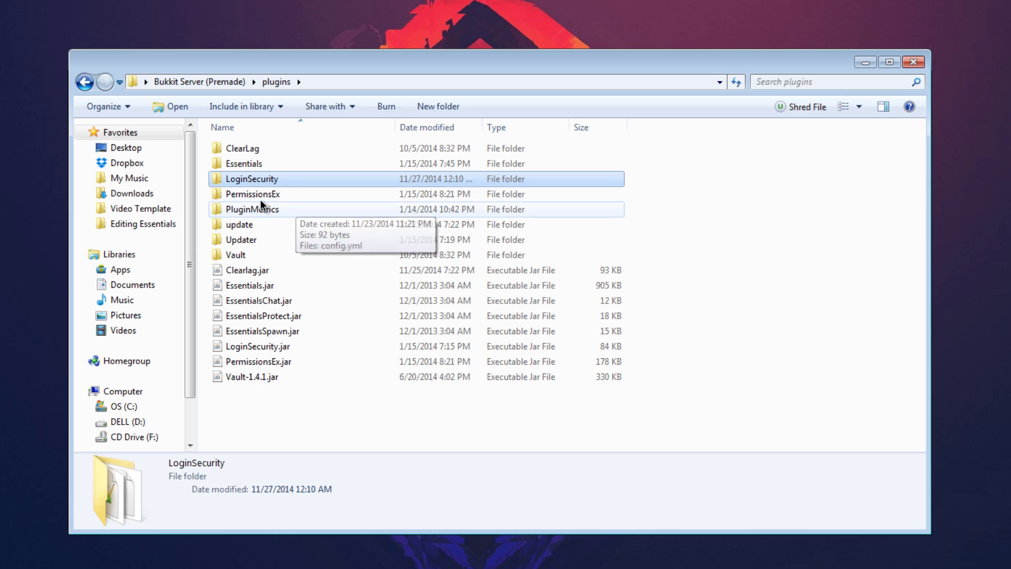
{"action": "left_click", "coordinate": [265, 195]}
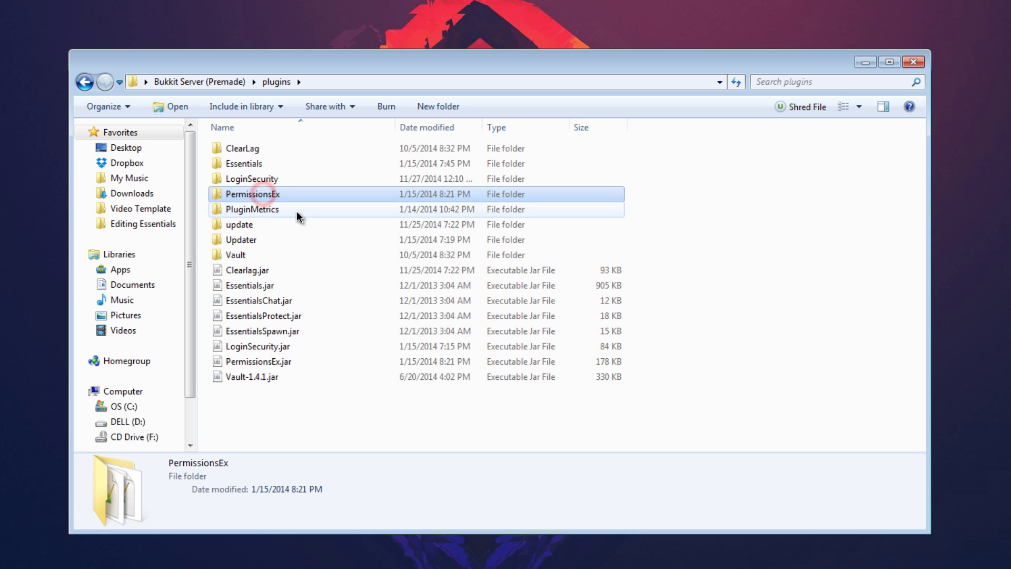
{"action": "left_click", "coordinate": [266, 212]}
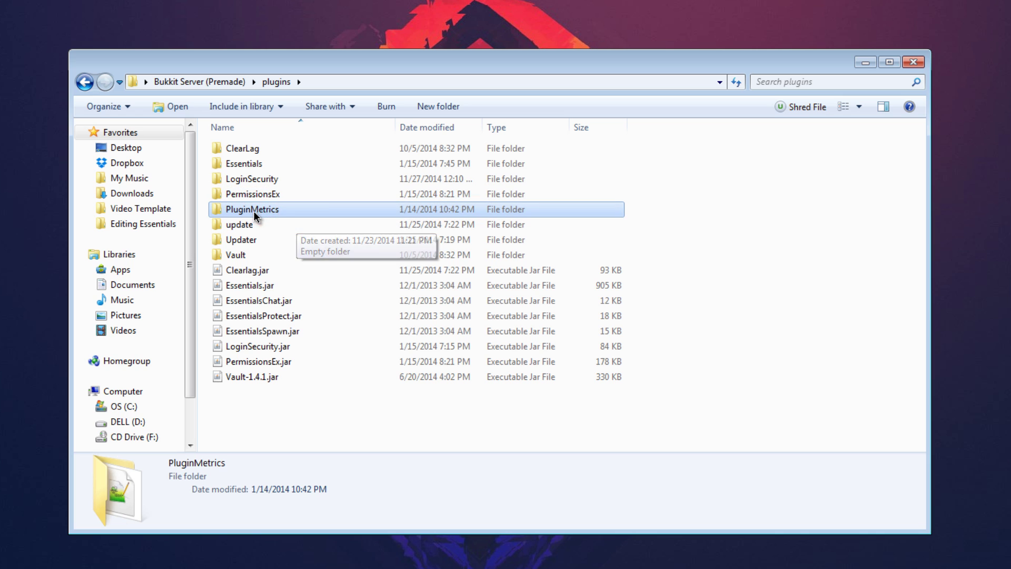
{"action": "left_click", "coordinate": [258, 226]}
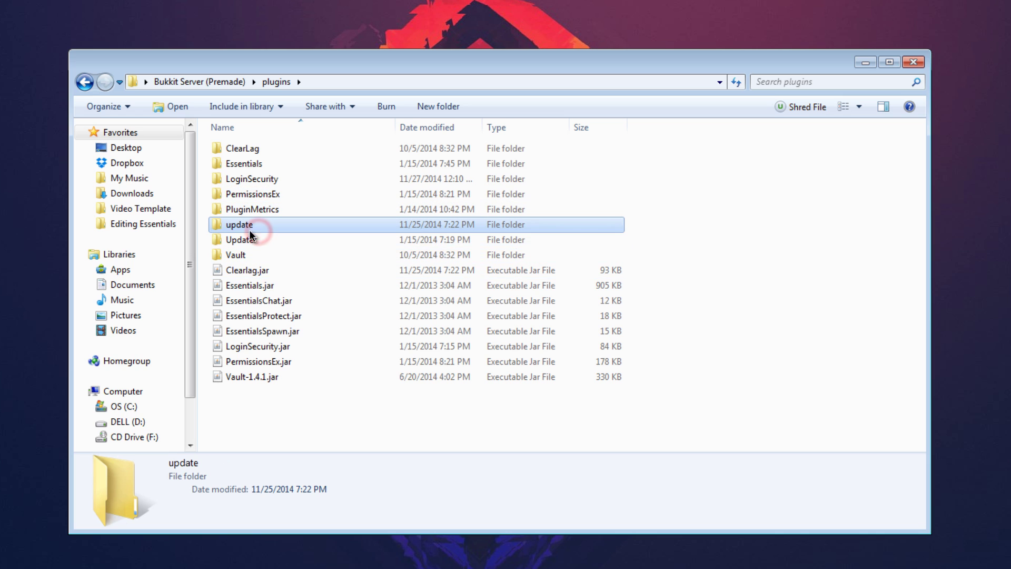
{"action": "left_click", "coordinate": [240, 257]}
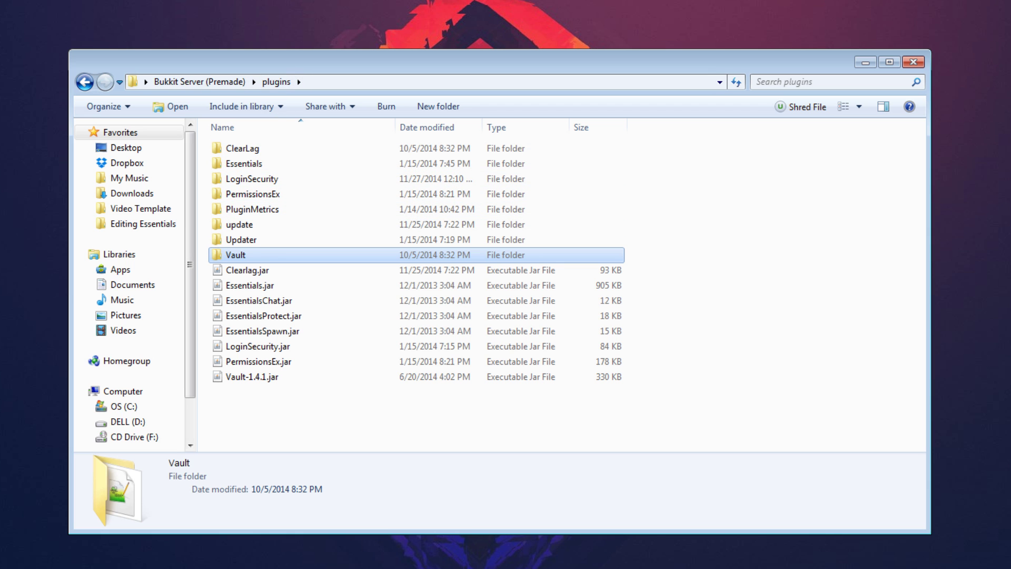
{"action": "left_click_drag", "start_coordinate": [299, 65], "coordinate": [289, 79]}
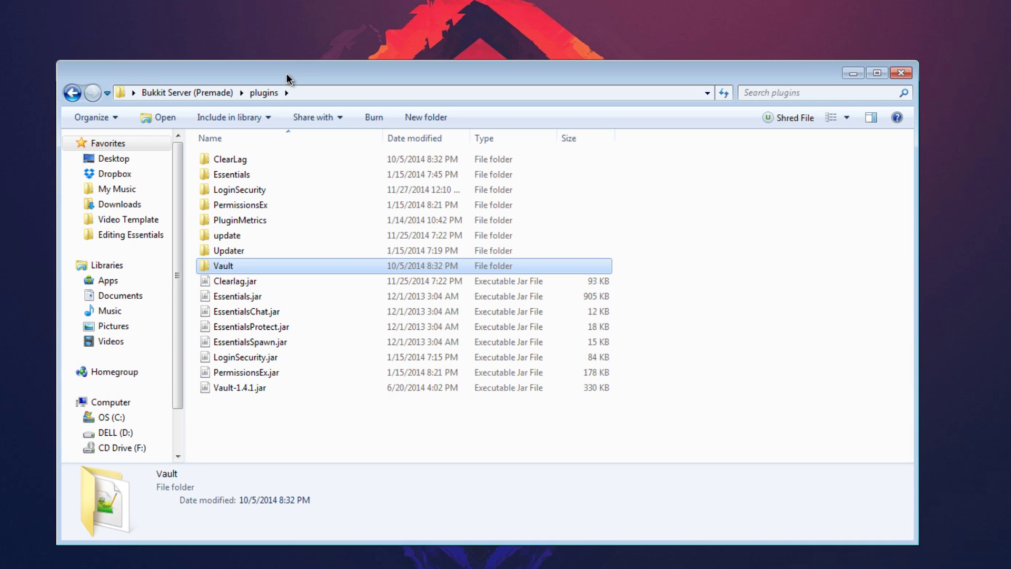
From the WorldEdit BukkitDev page, save worldedit-5.6.3.zip (for Bukkit 1.7.10) to the desktop.
{"action": "mouse_move", "coordinate": [115, 559]}
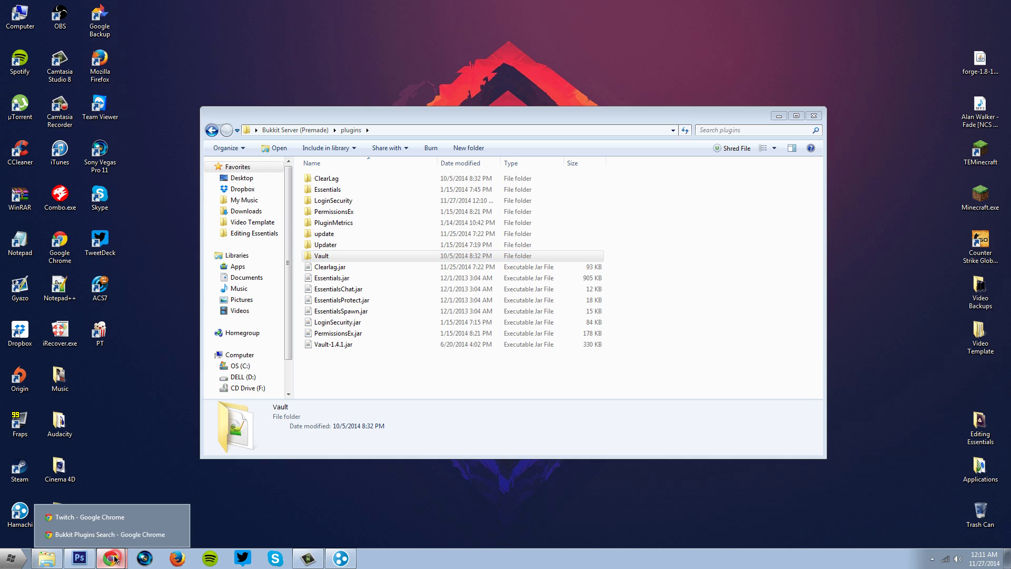
{"action": "left_click", "coordinate": [105, 534]}
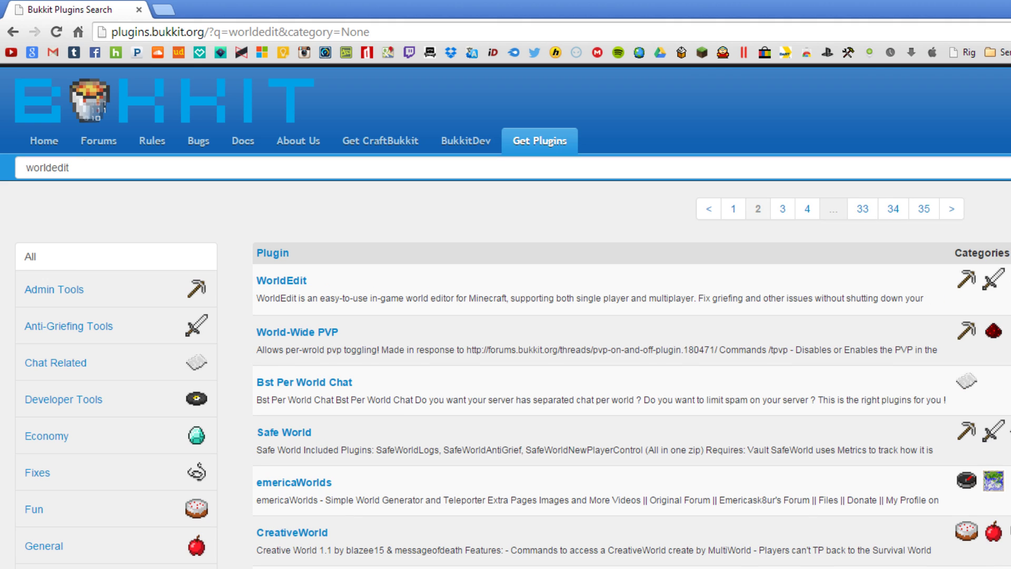
{"action": "left_click", "coordinate": [280, 287]}
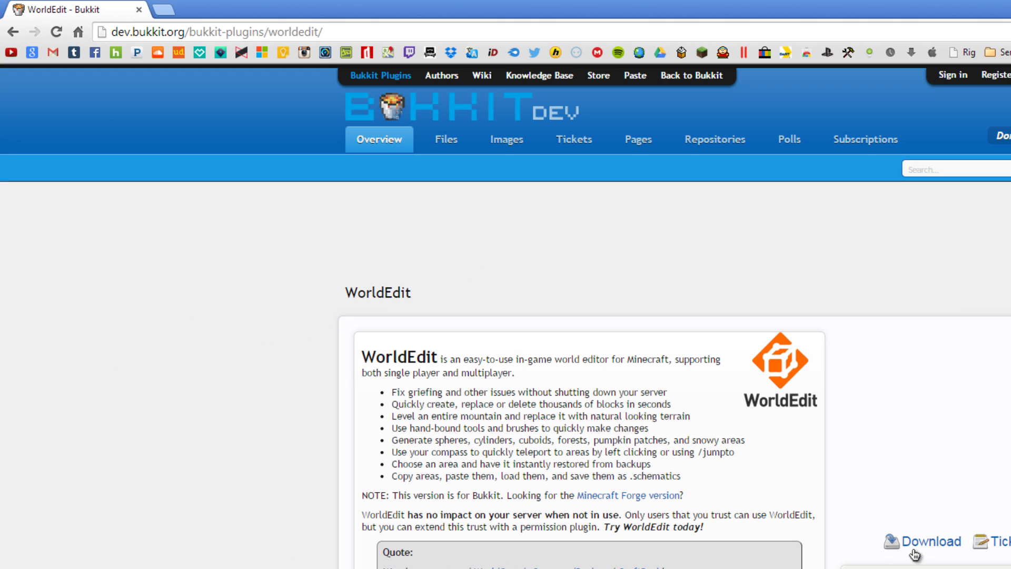
{"action": "left_click", "coordinate": [916, 551]}
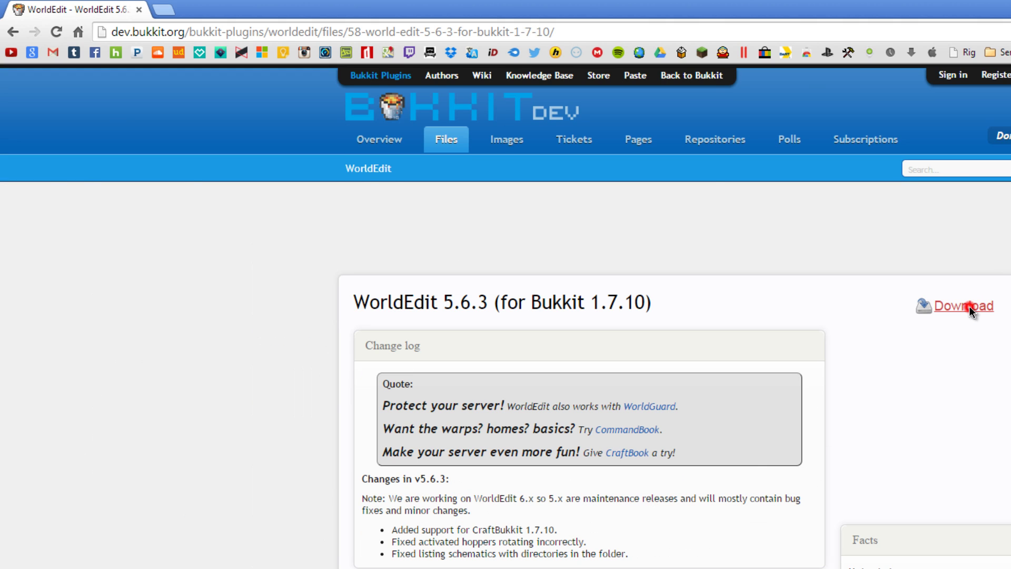
{"action": "left_click", "coordinate": [962, 306]}
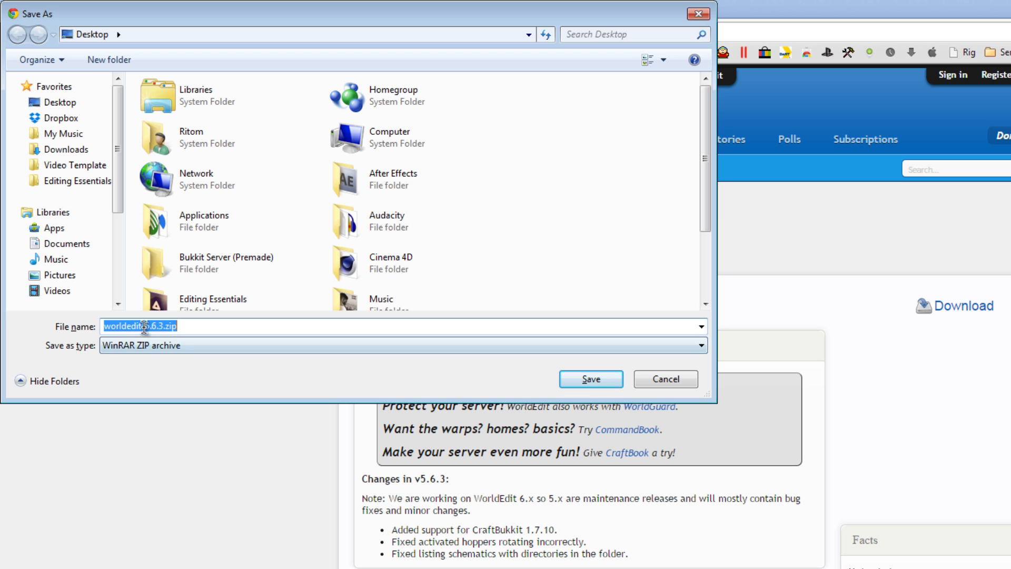
{"action": "left_click", "coordinate": [591, 379]}
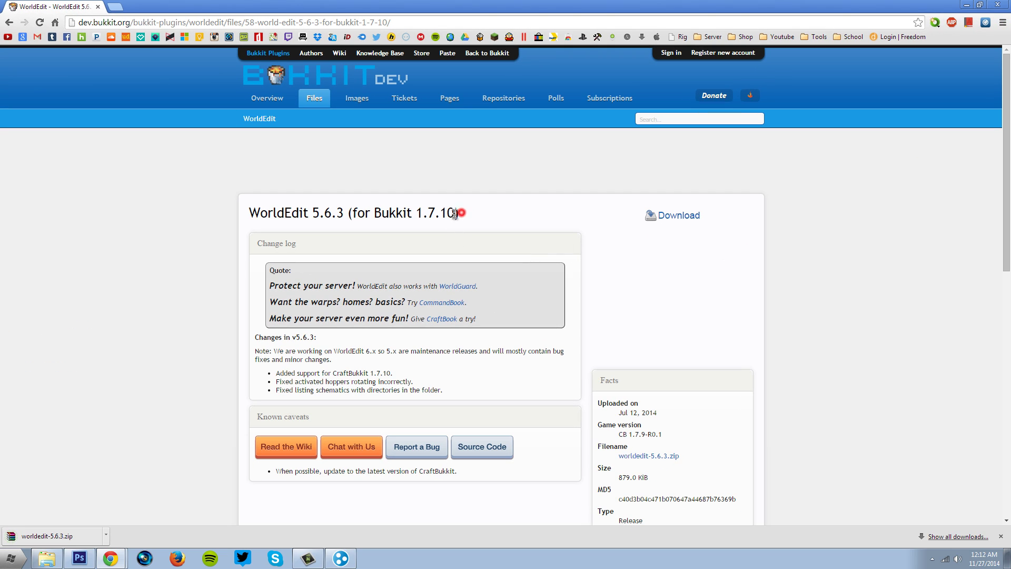
{"action": "mouse_move", "coordinate": [460, 213]}
{"action": "left_mouse_down"}
{"action": "mouse_move", "coordinate": [413, 214]}
{"action": "mouse_move", "coordinate": [453, 213]}
{"action": "left_mouse_up"}
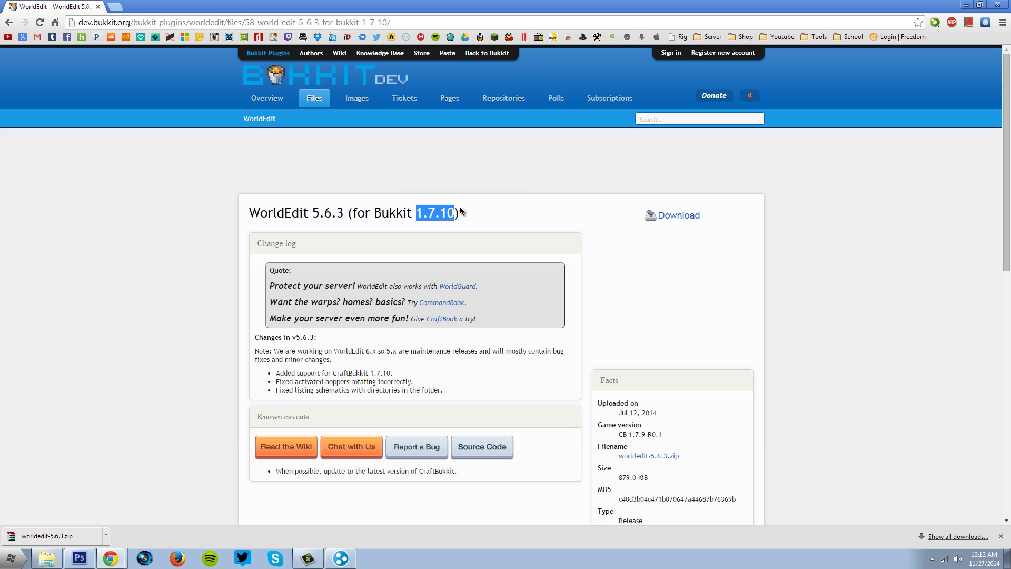
{"action": "left_click", "coordinate": [439, 213]}
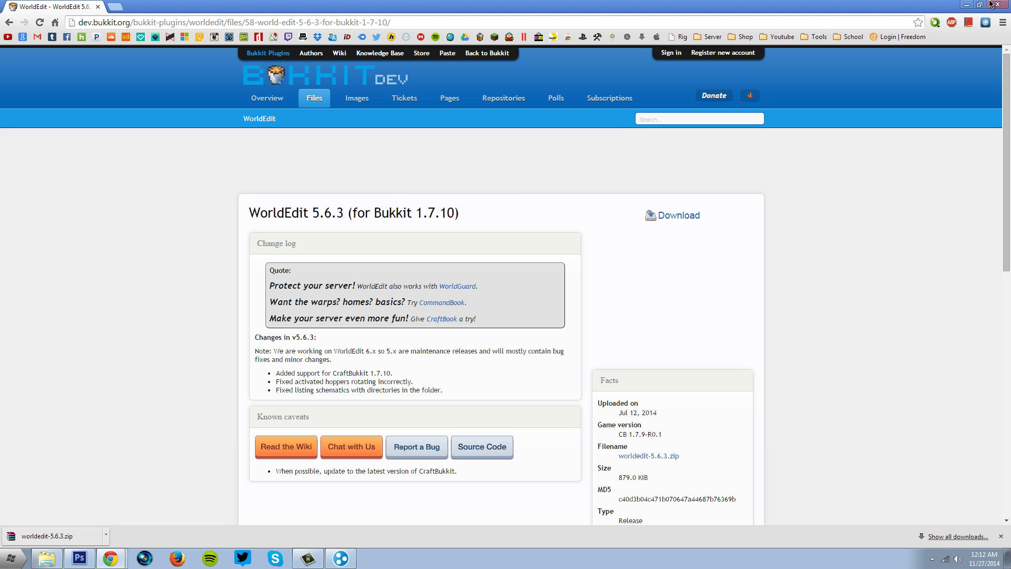
Open the downloaded worldedit-5.6.3.zip in WinRAR and select WorldEdit.jar.
{"action": "left_click", "coordinate": [966, 4]}
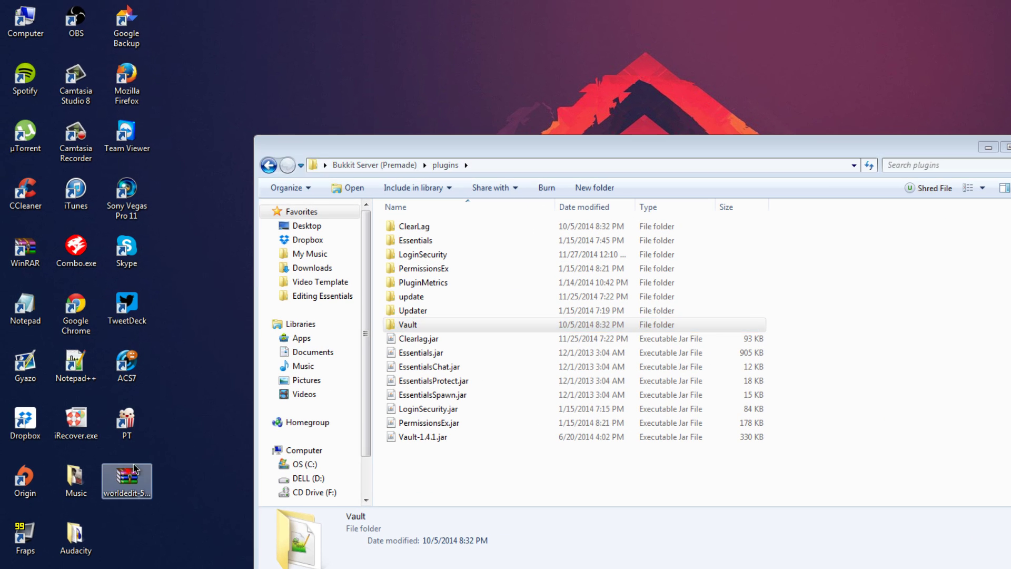
{"action": "left_click_drag", "start_coordinate": [135, 469], "coordinate": [337, 66]}
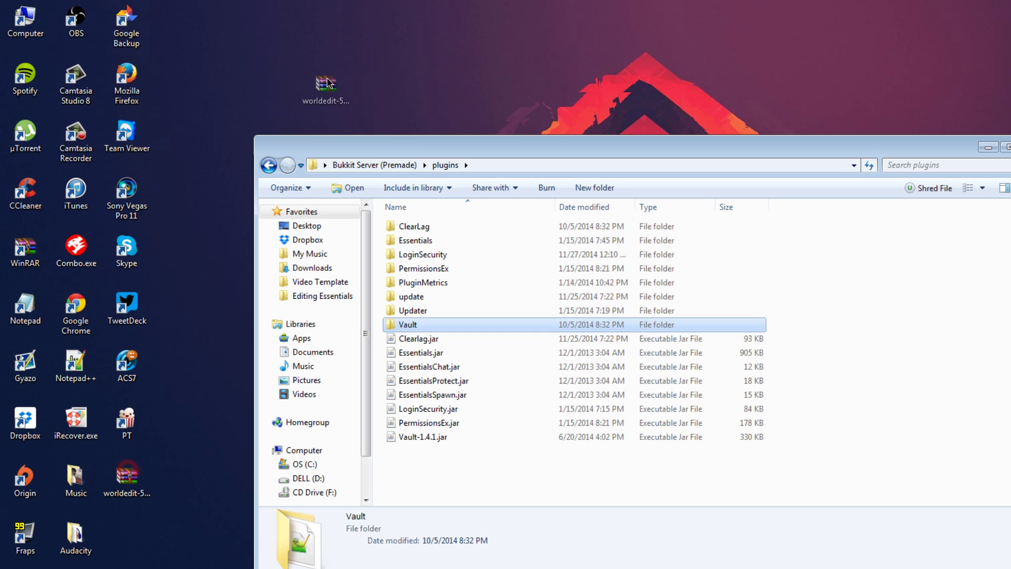
{"action": "left_click", "coordinate": [403, 83]}
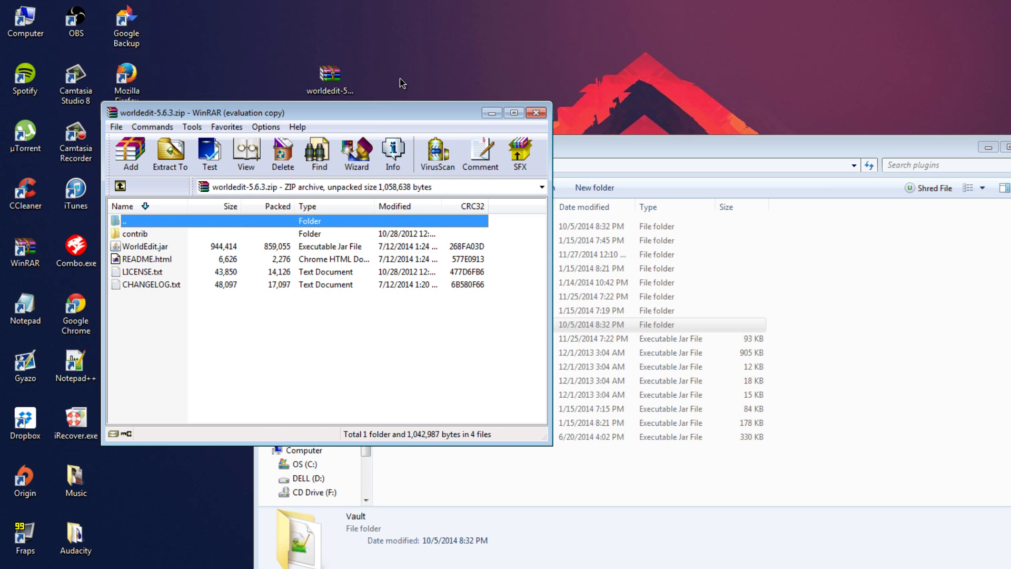
{"action": "left_click_drag", "start_coordinate": [372, 113], "coordinate": [381, 113]}
{"action": "left_click", "coordinate": [178, 246]}
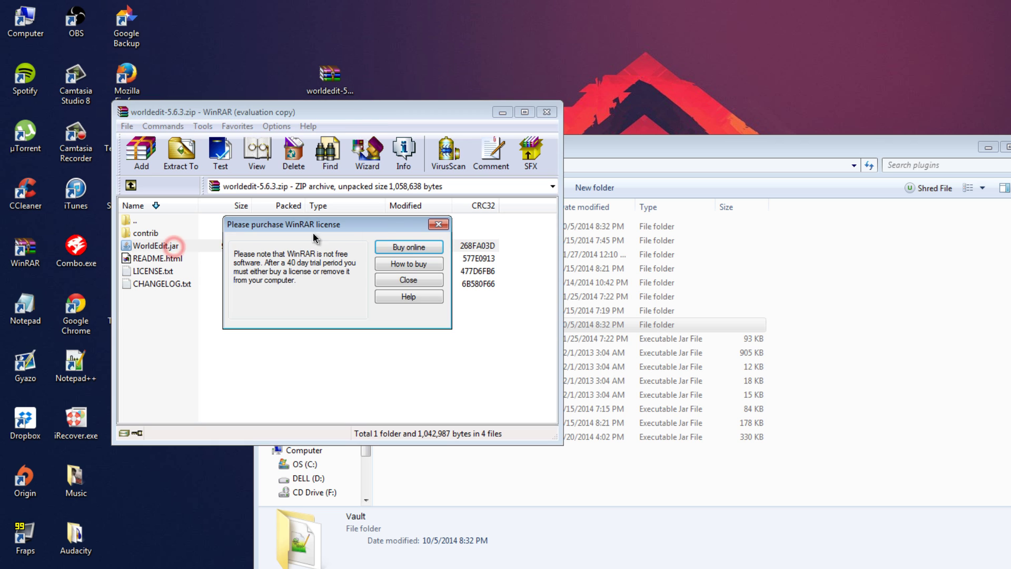
{"action": "left_click", "coordinate": [430, 223]}
{"action": "left_click", "coordinate": [176, 246]}
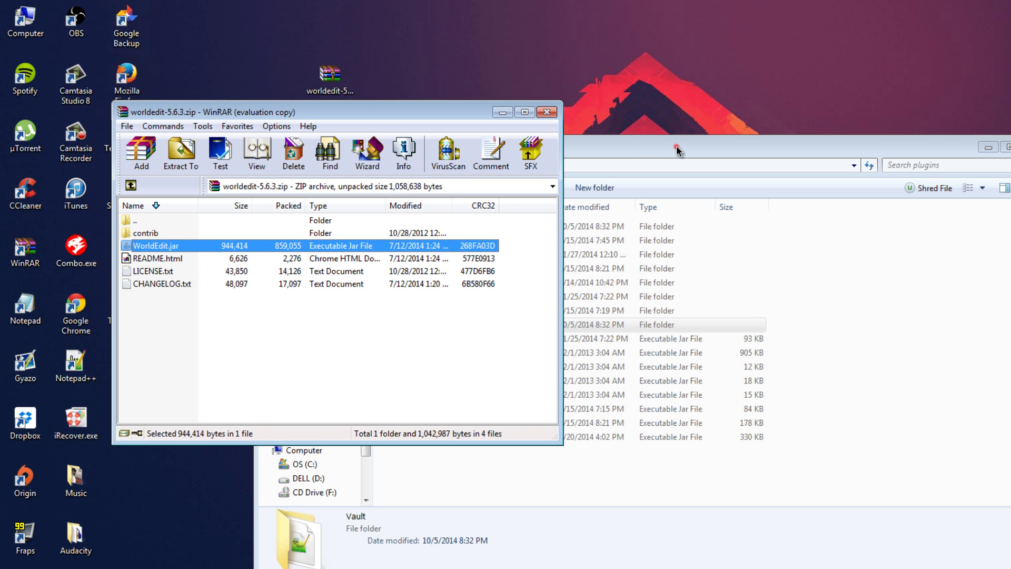
Drag WorldEdit.jar into the plugins folder, close WinRAR, and return to Bukkit Server (Premade).
{"action": "left_click_drag", "start_coordinate": [680, 151], "coordinate": [937, 242]}
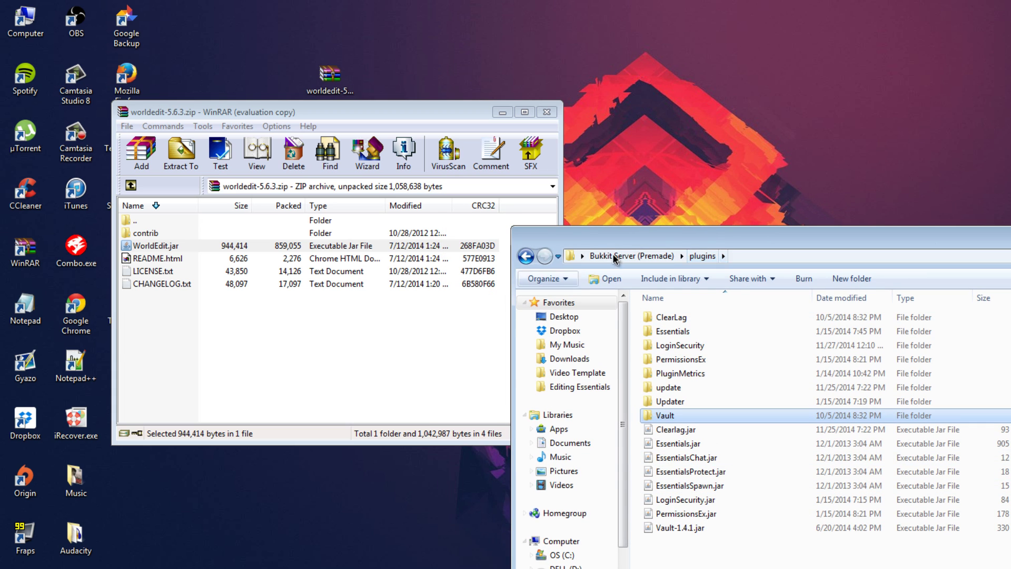
{"action": "left_click", "coordinate": [156, 248]}
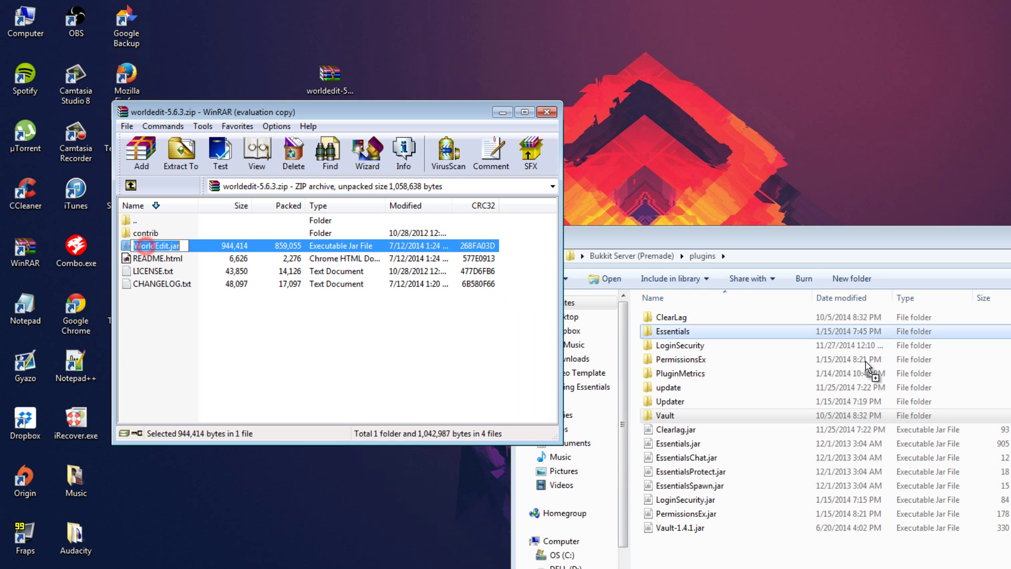
{"action": "left_click_drag", "start_coordinate": [156, 246], "coordinate": [738, 316]}
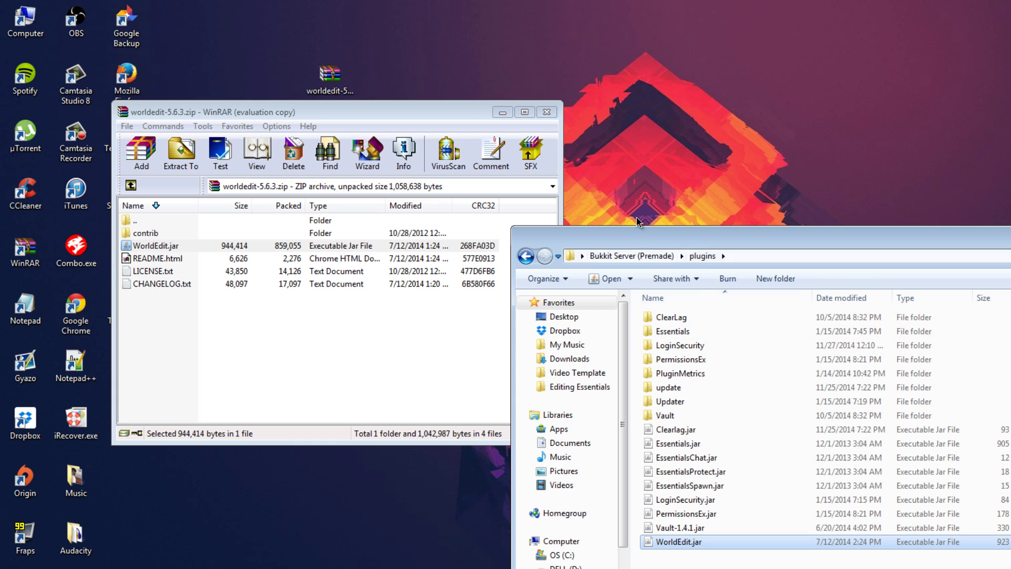
{"action": "left_click", "coordinate": [547, 113]}
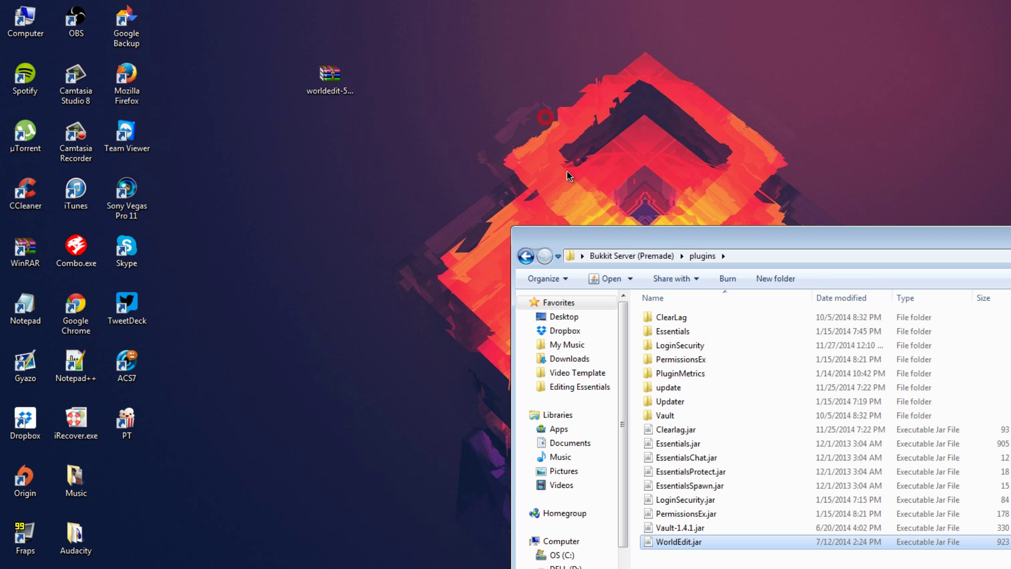
{"action": "left_click", "coordinate": [526, 256]}
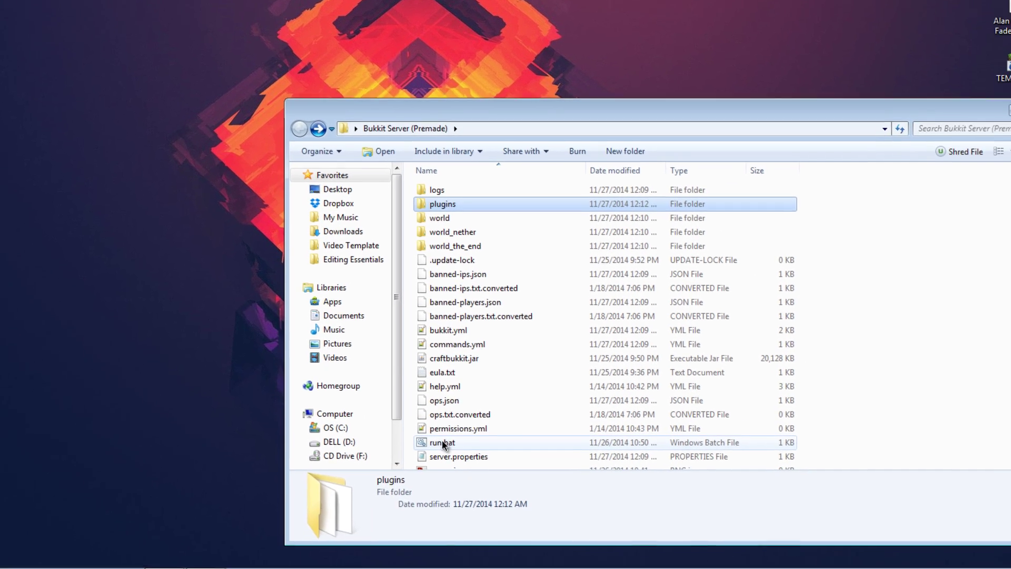
Start the server with run.bat, then shut it down with stop.
{"action": "double_click", "coordinate": [443, 443]}
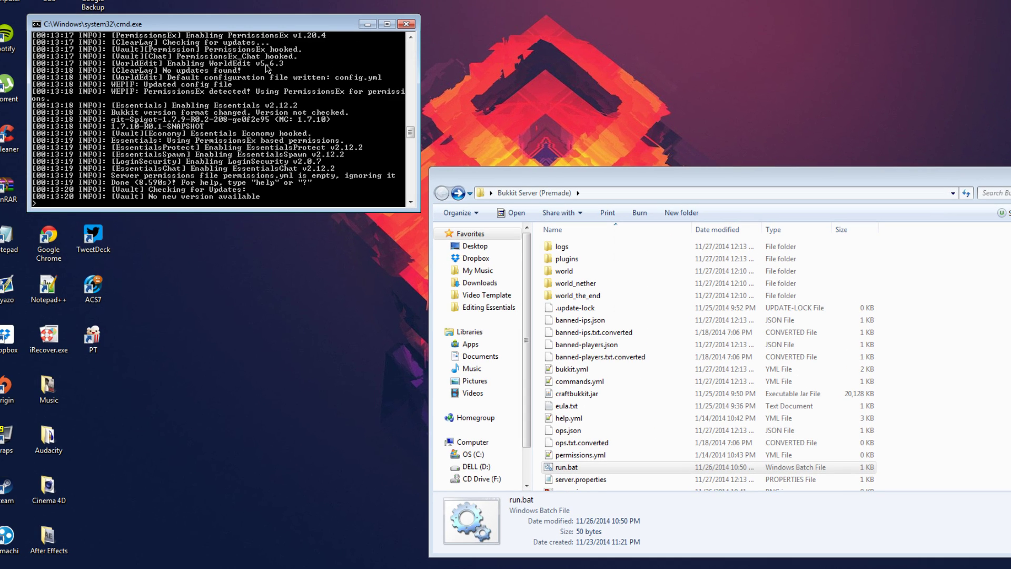
{"action": "type", "text": "stop"}
{"action": "key", "text": "Return"}
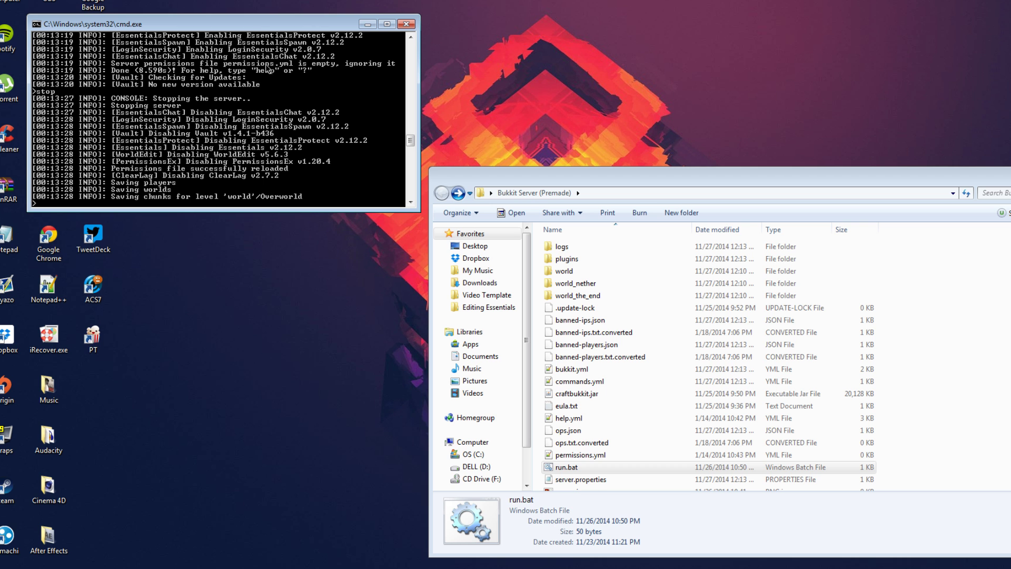
Open plugins and confirm the new WorldEdit folder sits beside WorldEdit.jar among 18 items.
{"action": "double_click", "coordinate": [555, 260]}
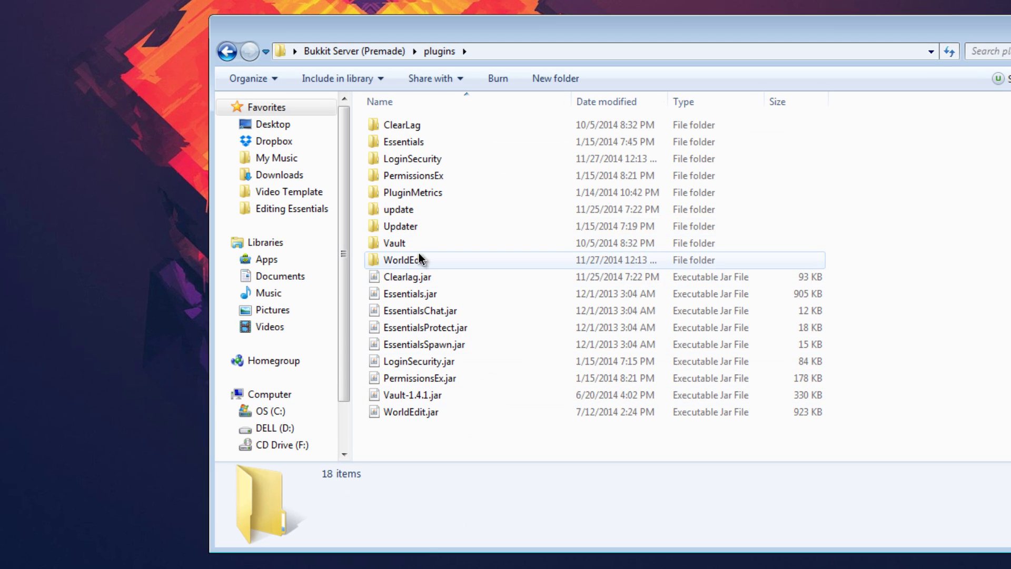
{"action": "left_click", "coordinate": [420, 259]}
{"action": "left_click", "coordinate": [451, 410]}
{"action": "left_click", "coordinate": [424, 261]}
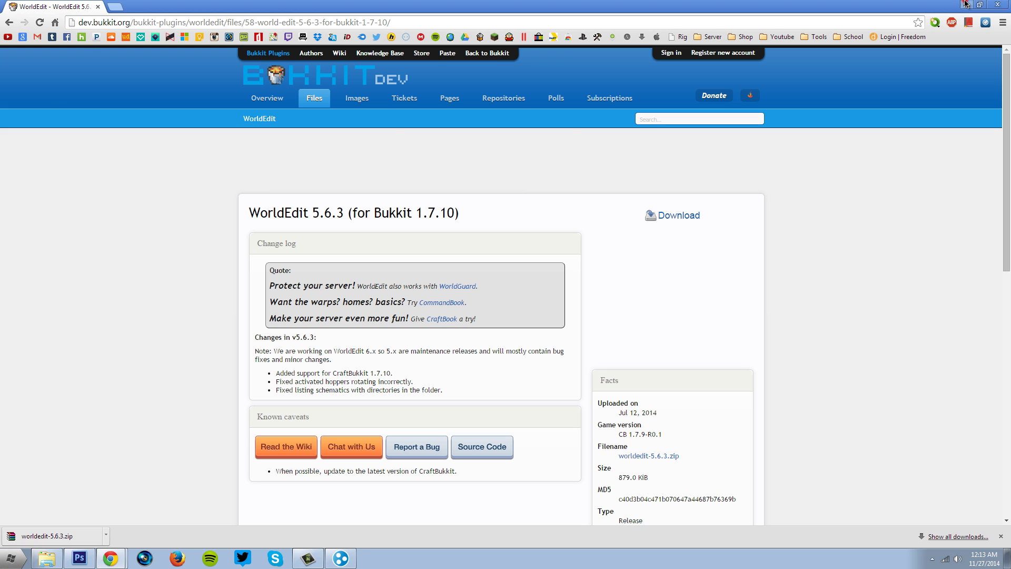
{"action": "left_click", "coordinate": [966, 4]}
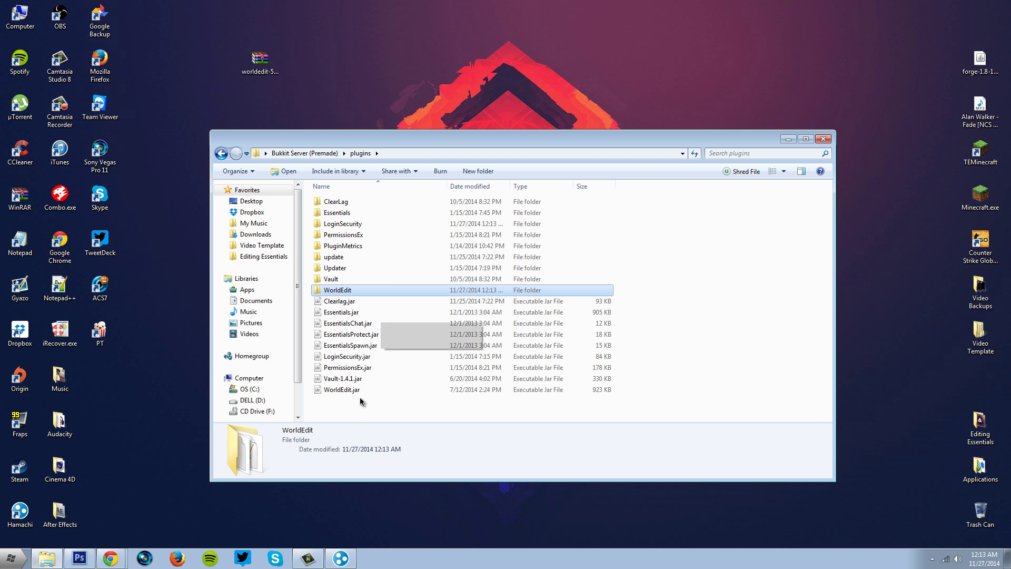
{"action": "left_click_drag", "start_coordinate": [362, 403], "coordinate": [276, 174]}
{"action": "left_click", "coordinate": [696, 271]}
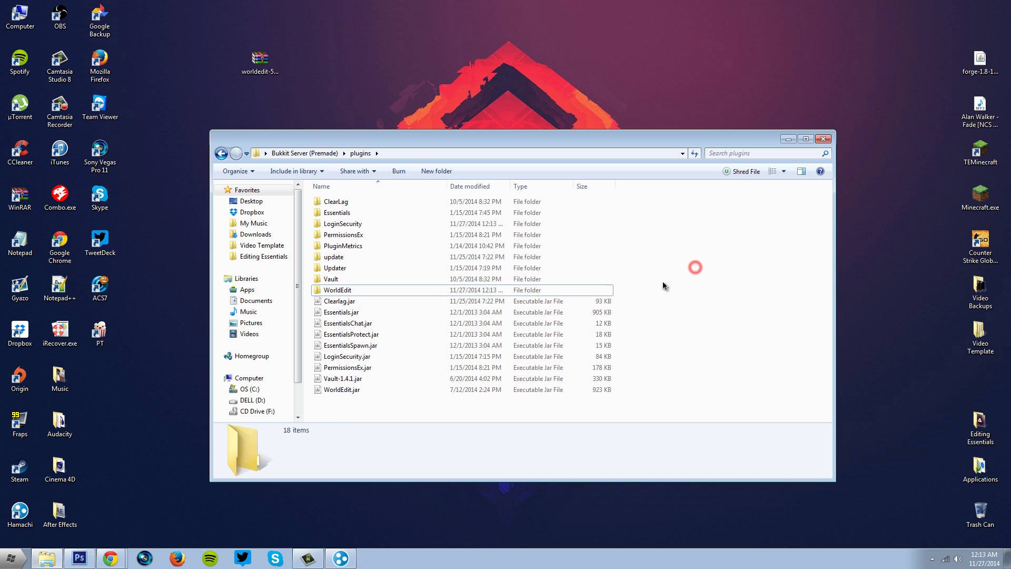
{"action": "left_click_drag", "start_coordinate": [666, 384], "coordinate": [264, 182]}
{"action": "left_click_drag", "start_coordinate": [666, 383], "coordinate": [711, 284]}
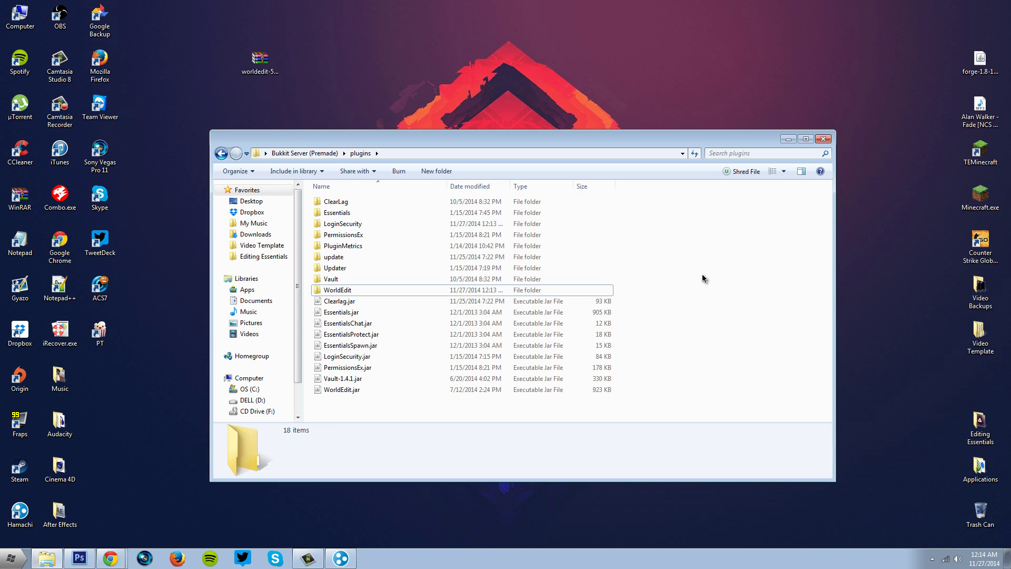